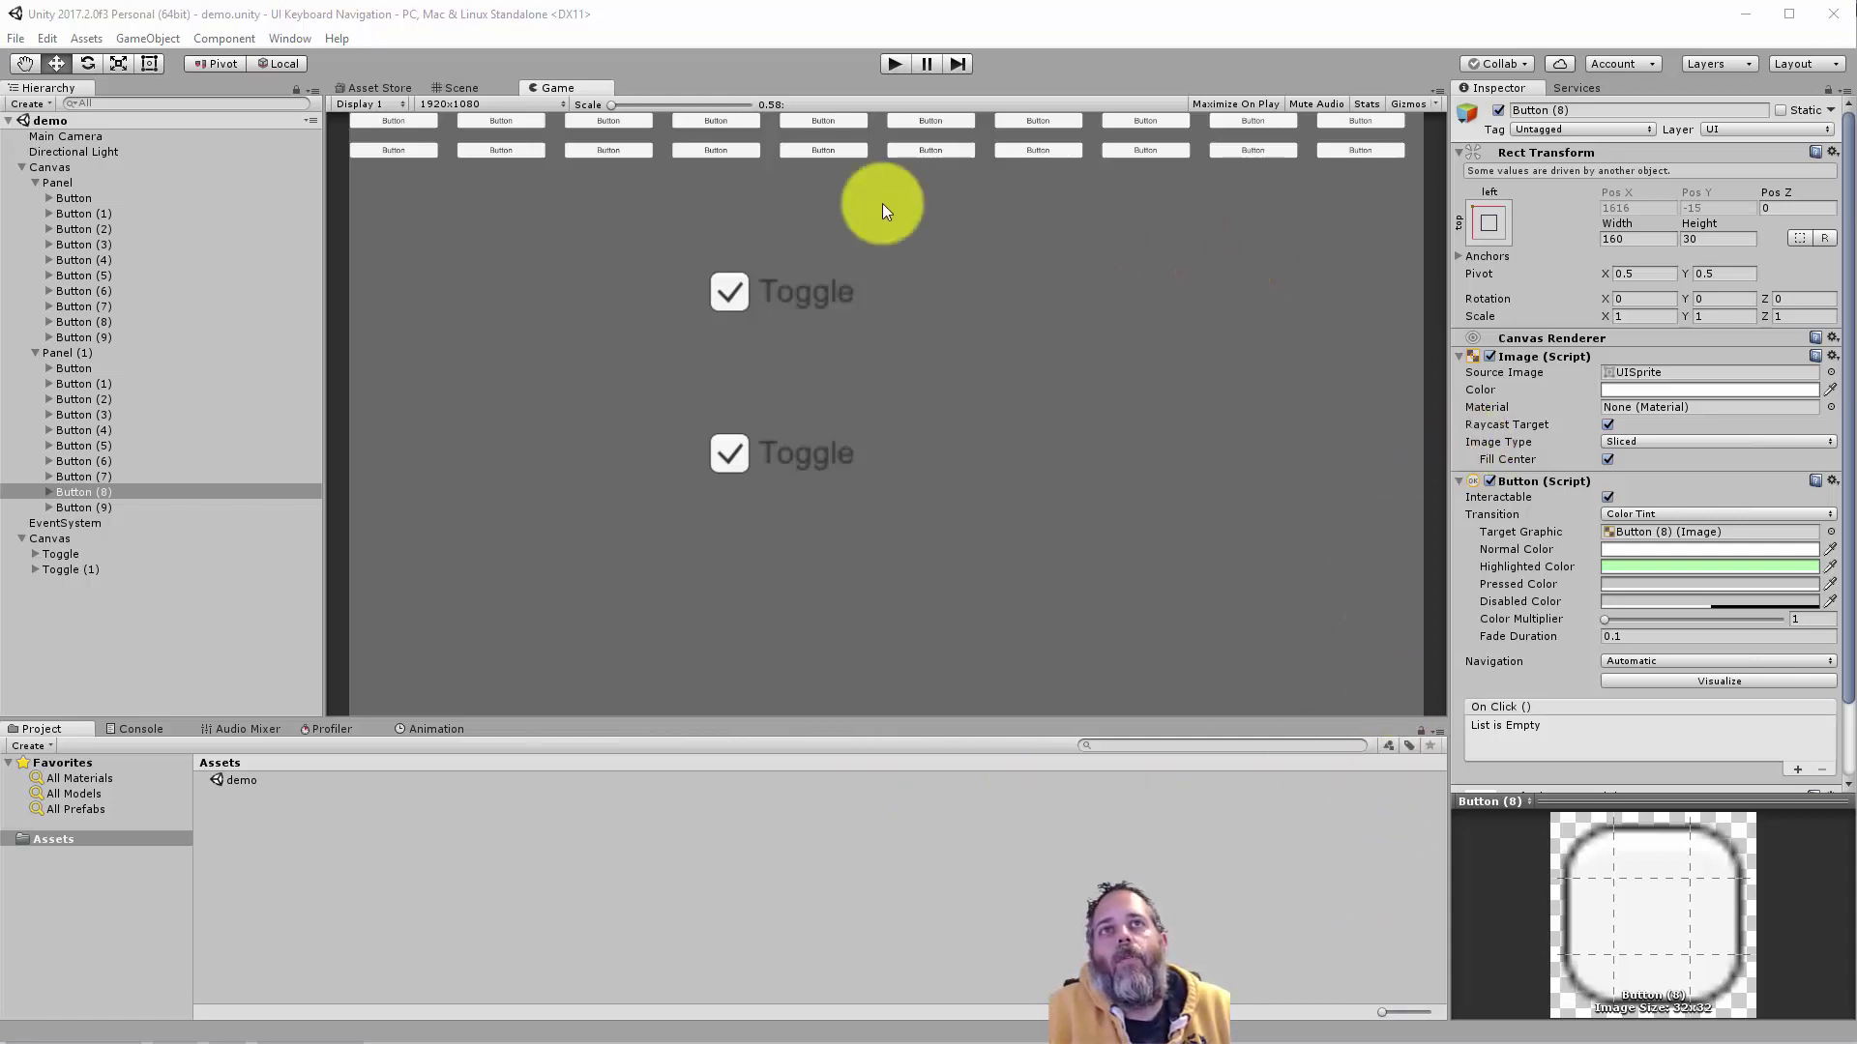
- Enter play mode, focus a game button, and arrow between the two button rows
click(894, 65)
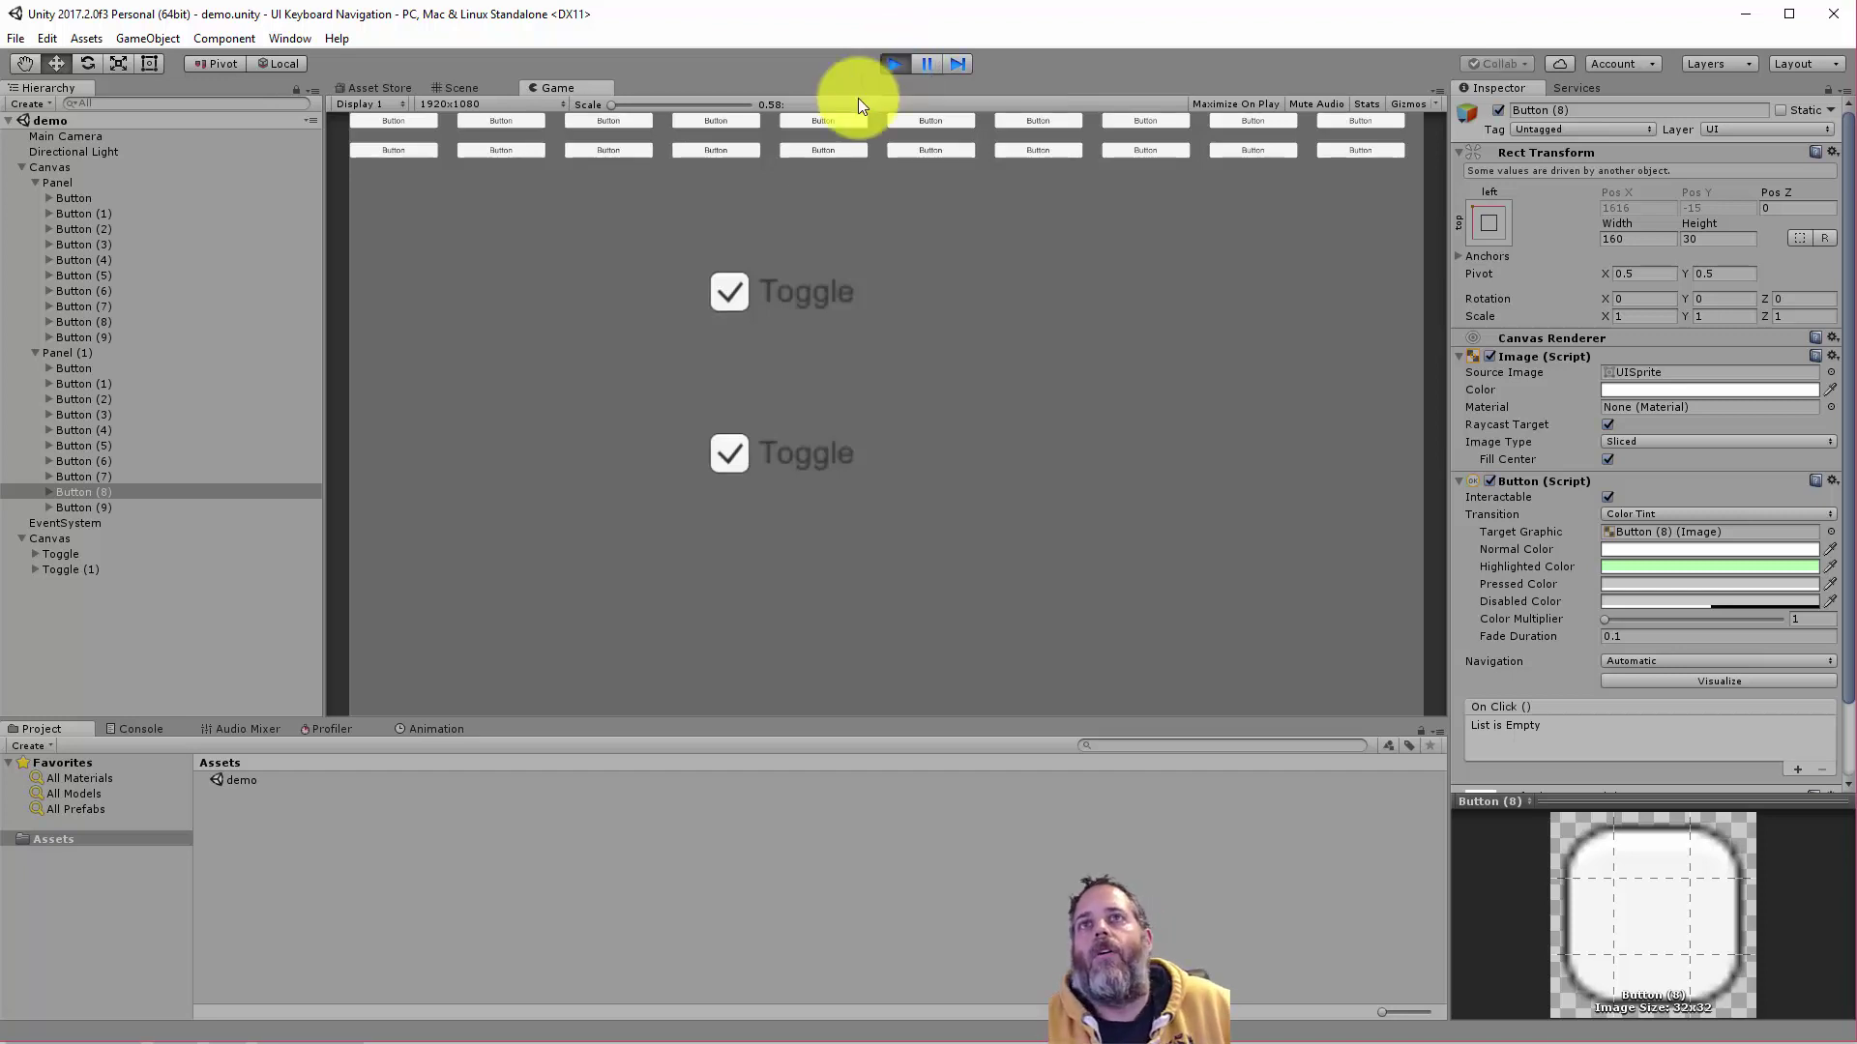
click(831, 156)
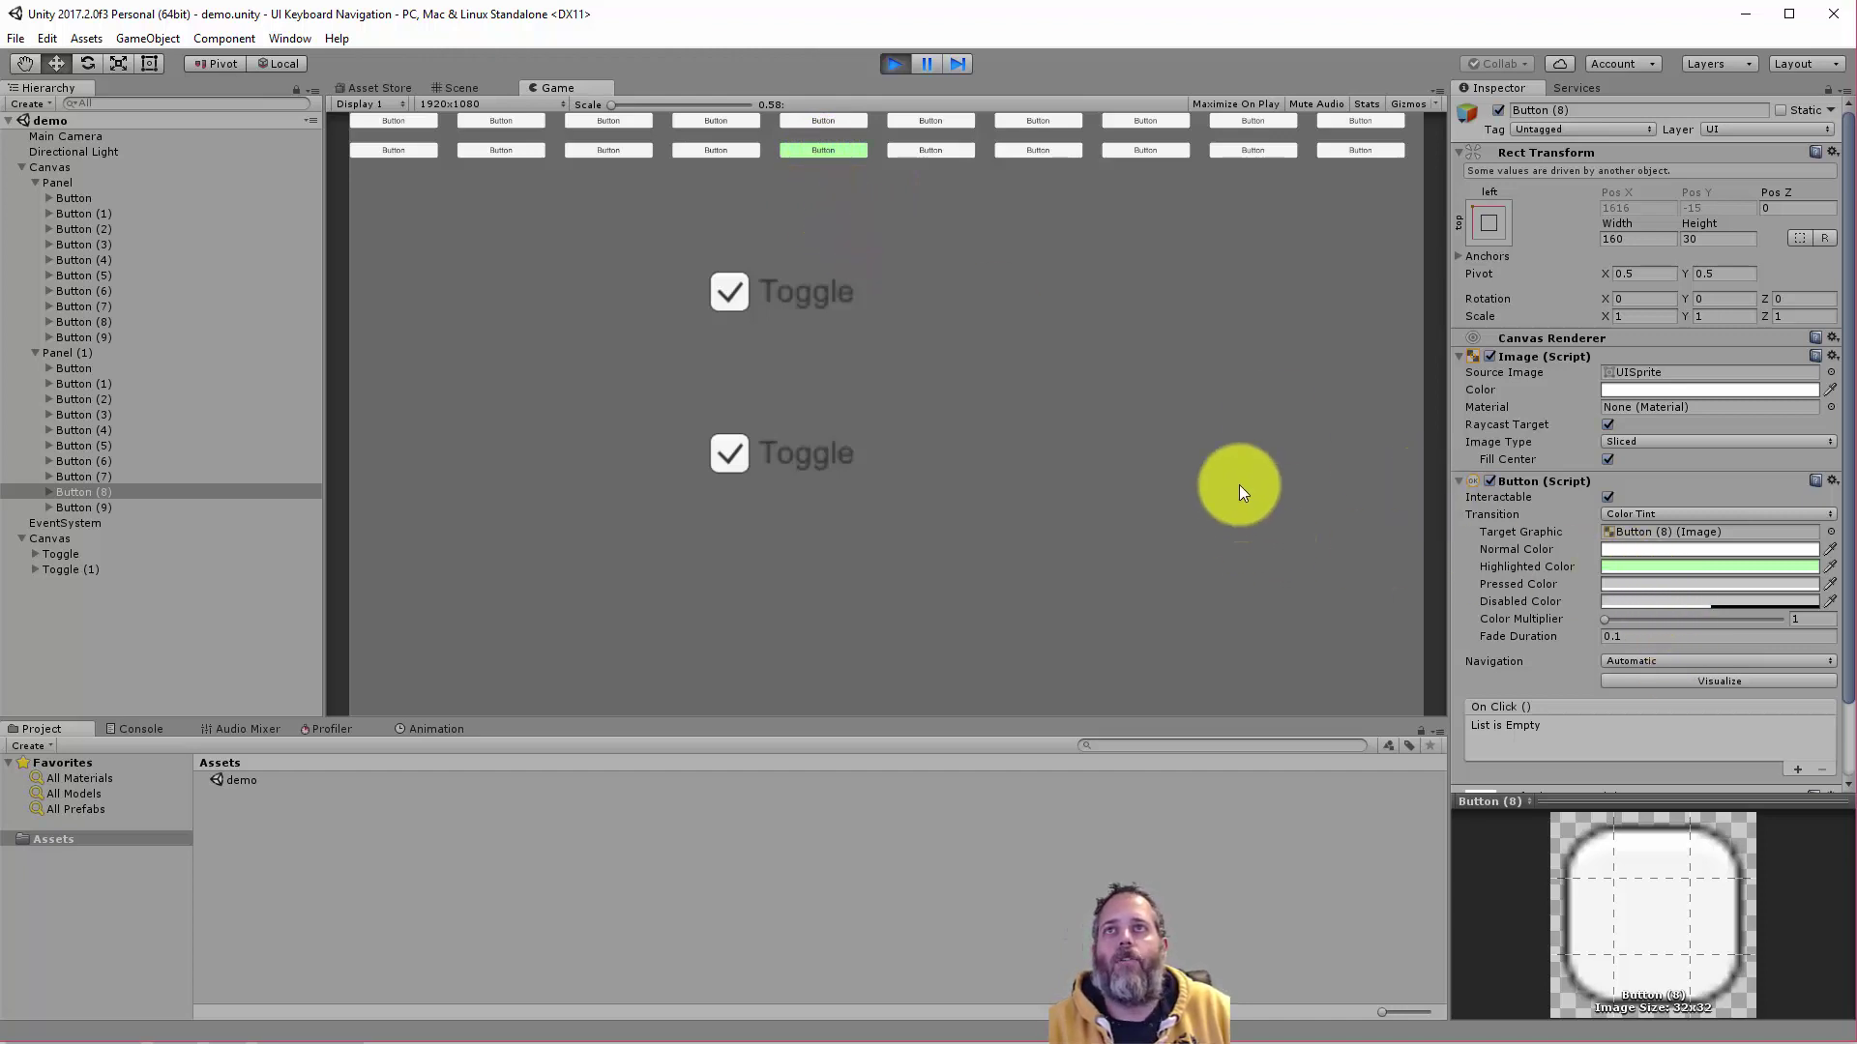
key(Left)
key(Left)
key(Left)
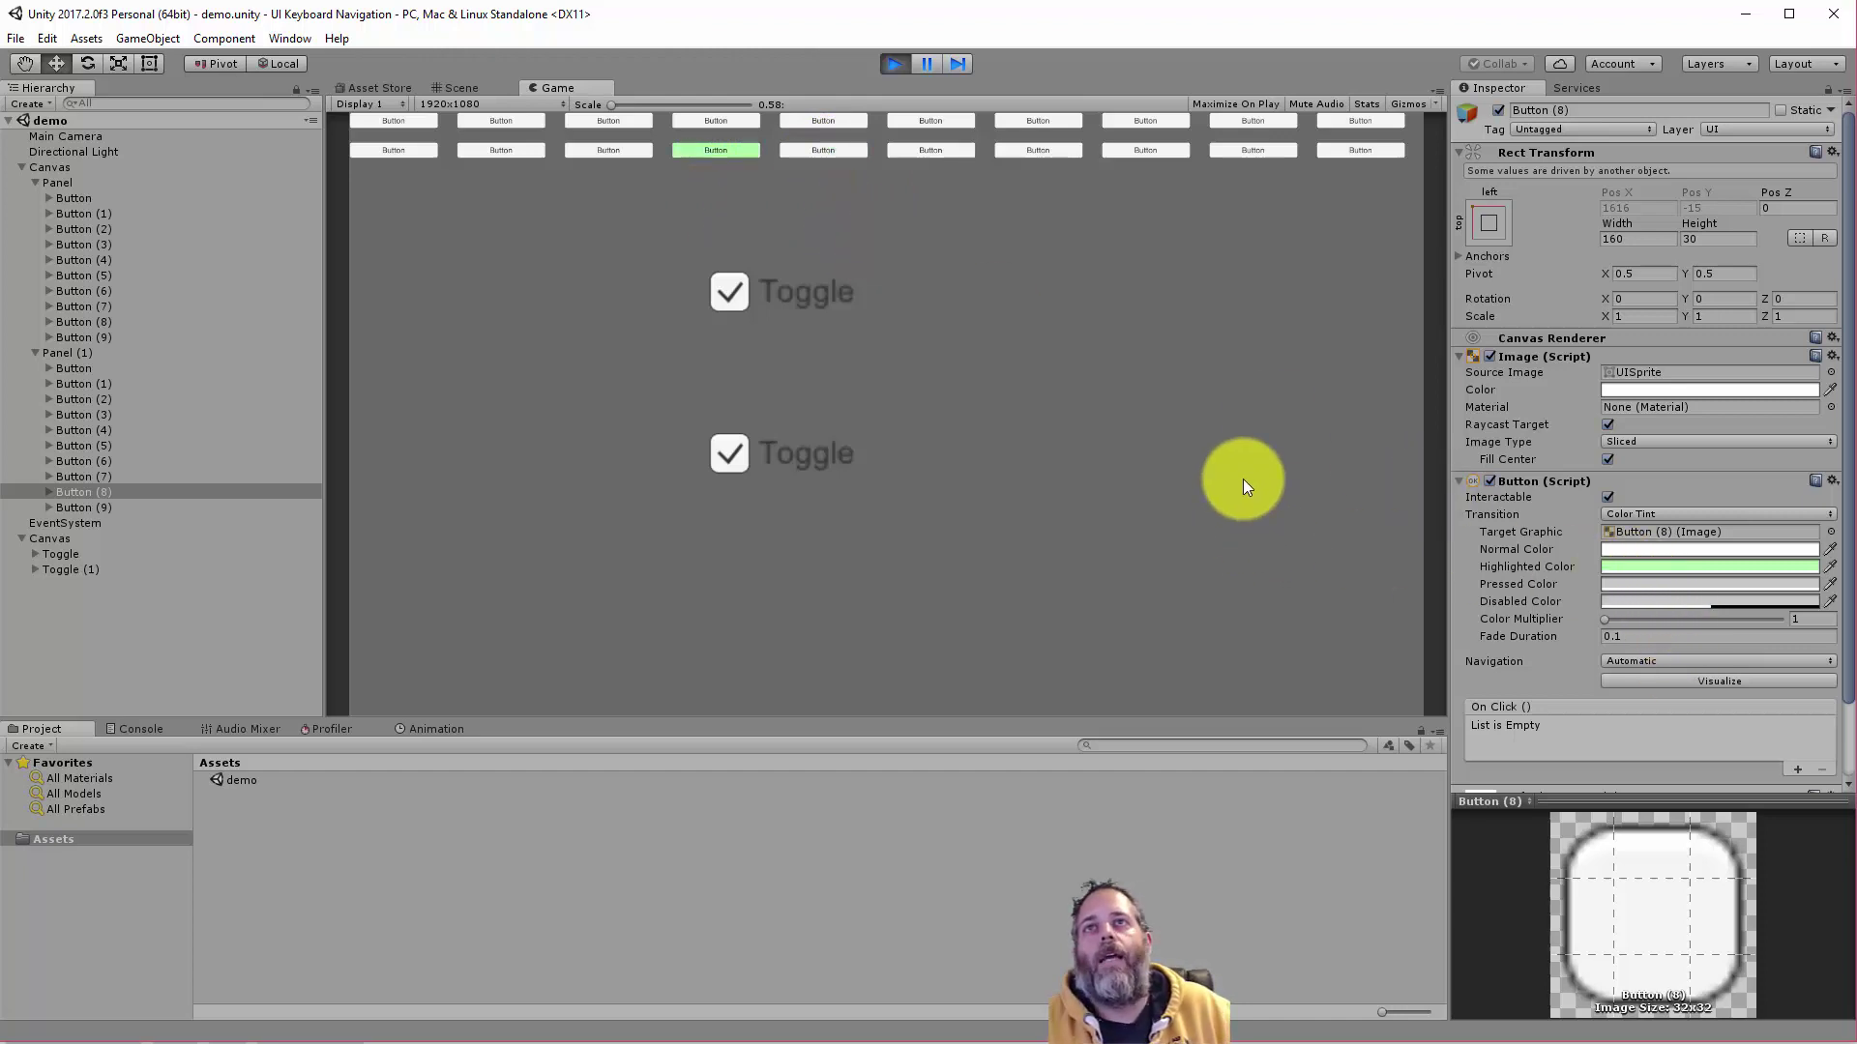
key(Right)
key(Right)
key(Right)
key(Right)
key(Right)
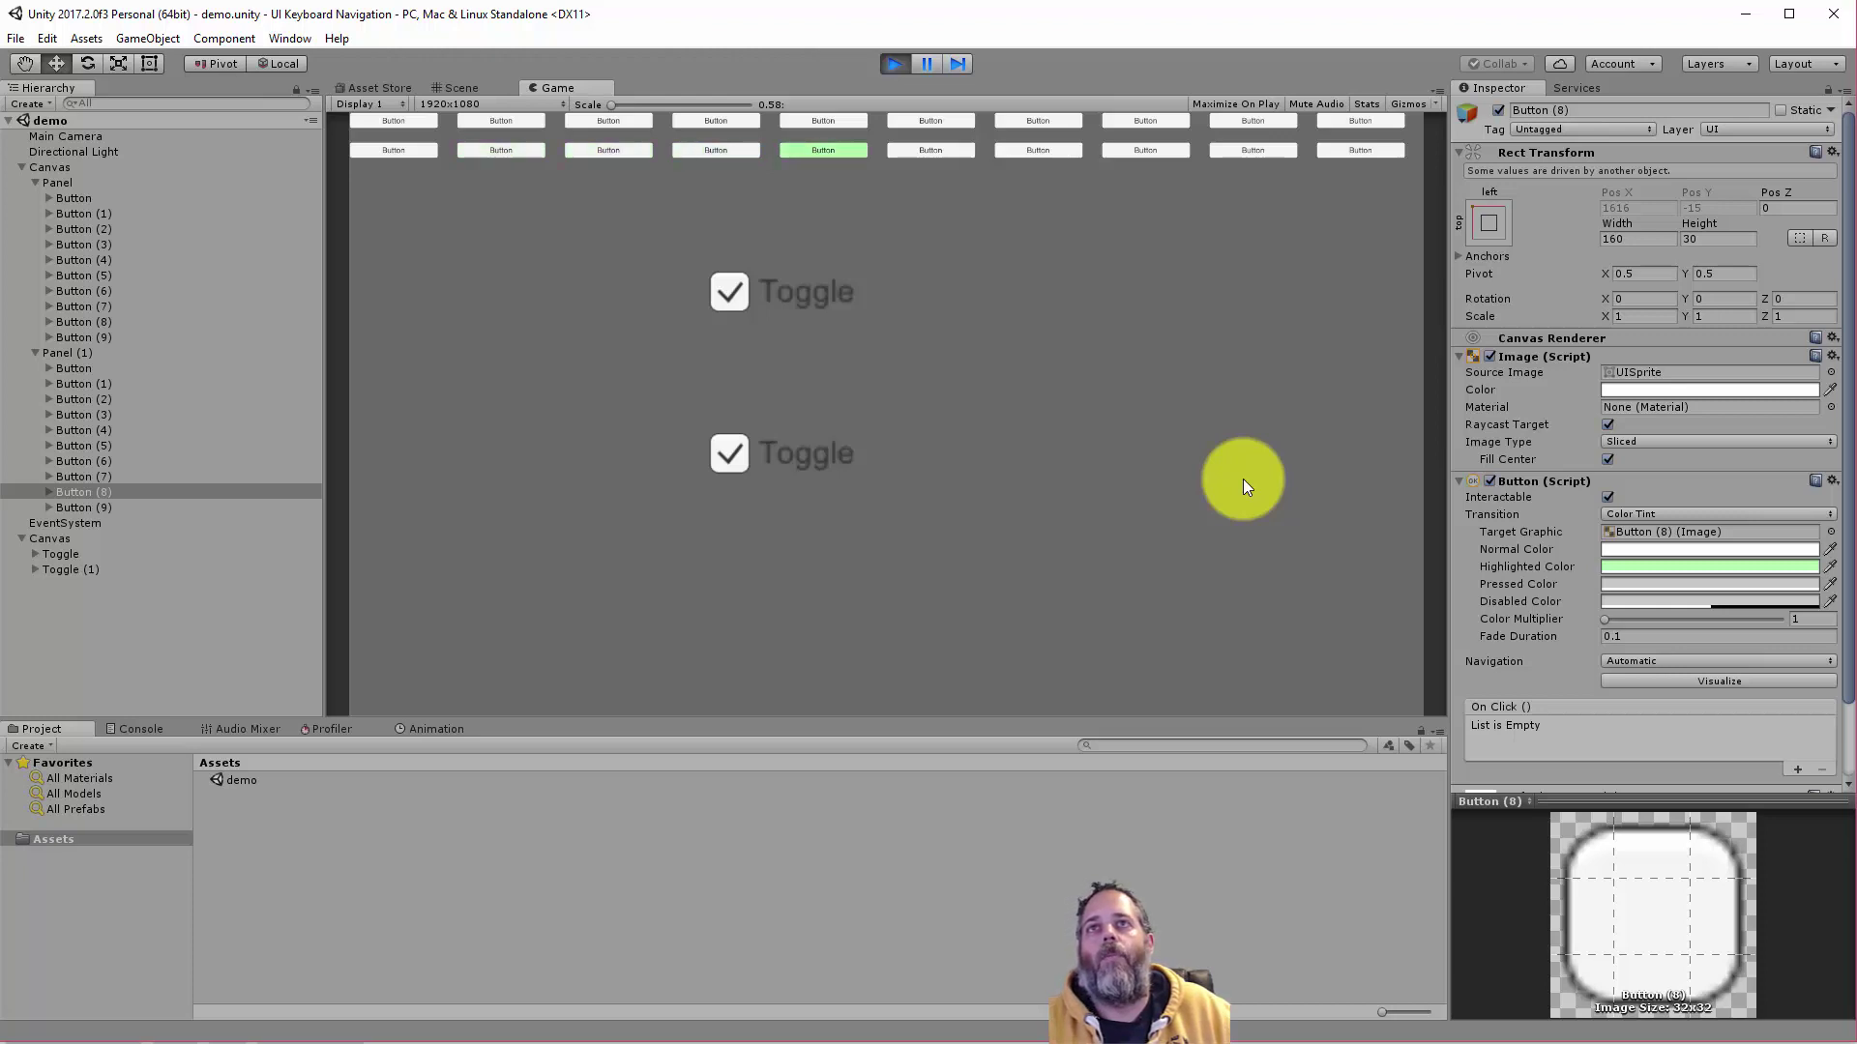
key(Up)
key(Left)
key(Left)
key(Left)
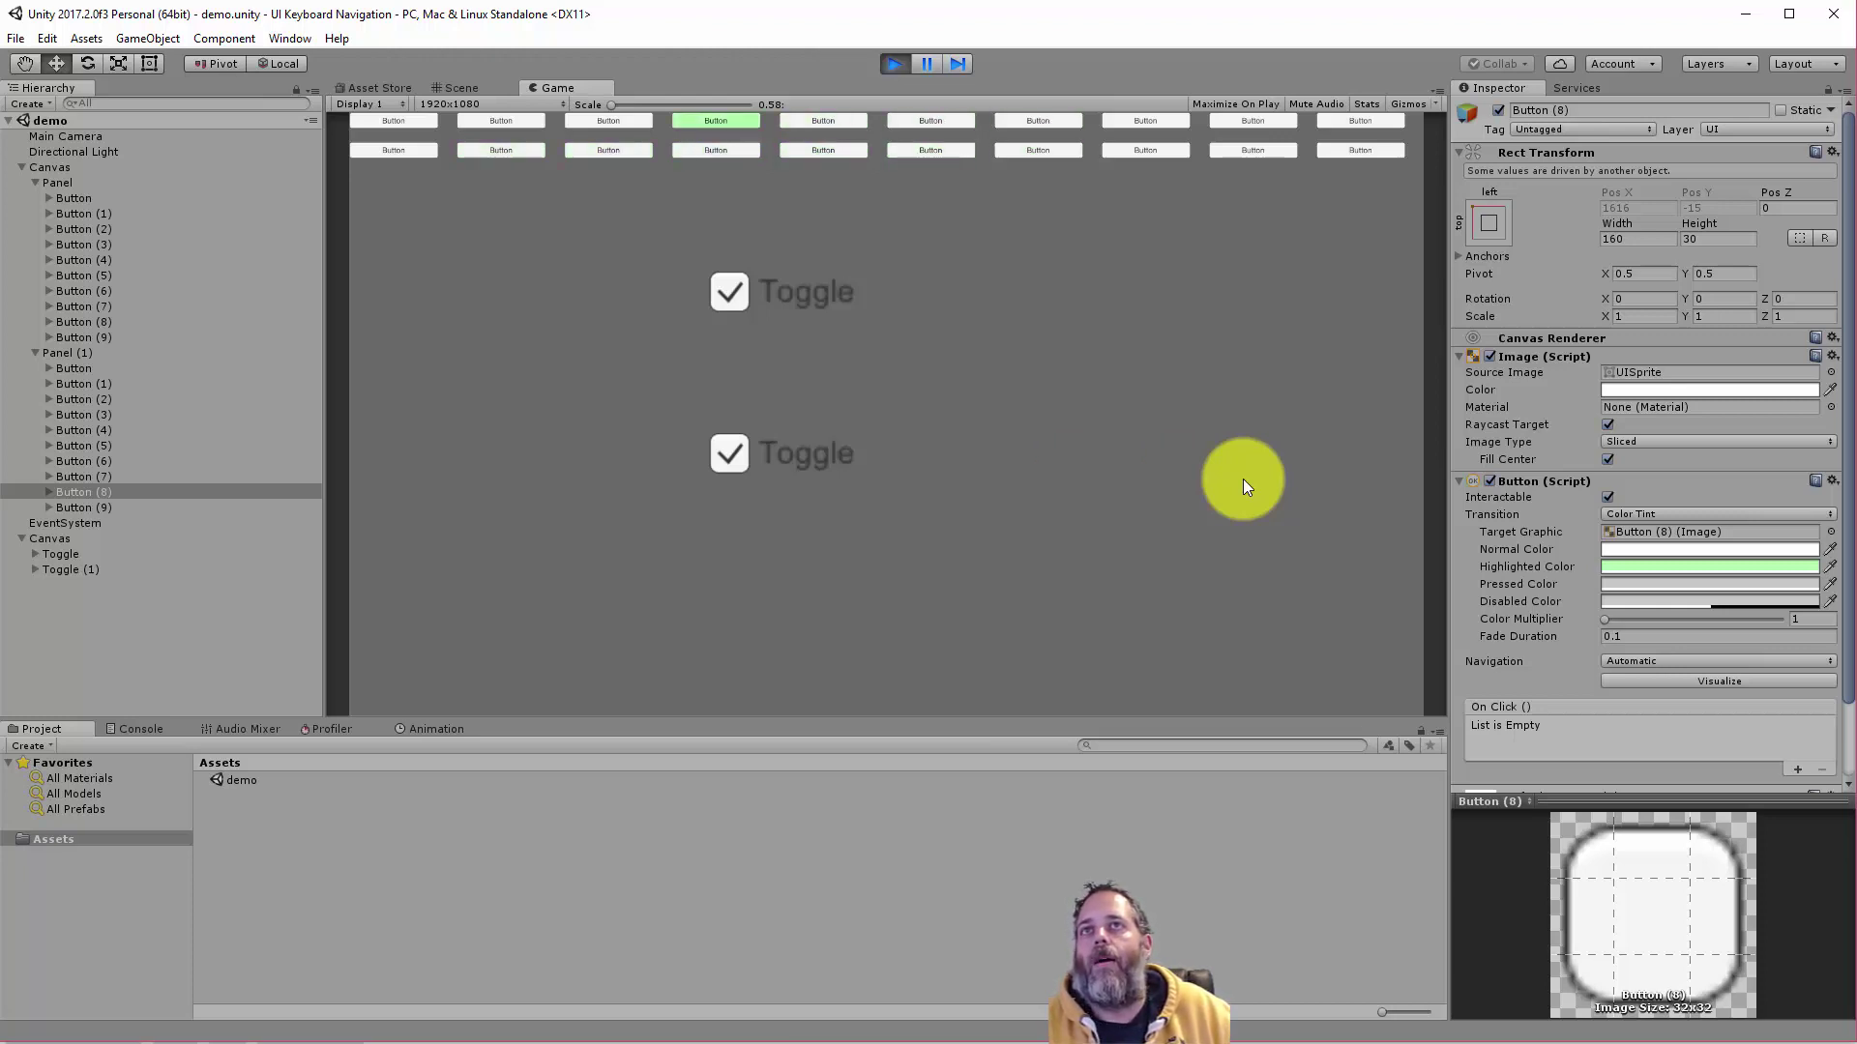
key(Down)
key(Left)
key(Left)
- Move keyboard focus down to the toggles and back and forth between them
key(Down)
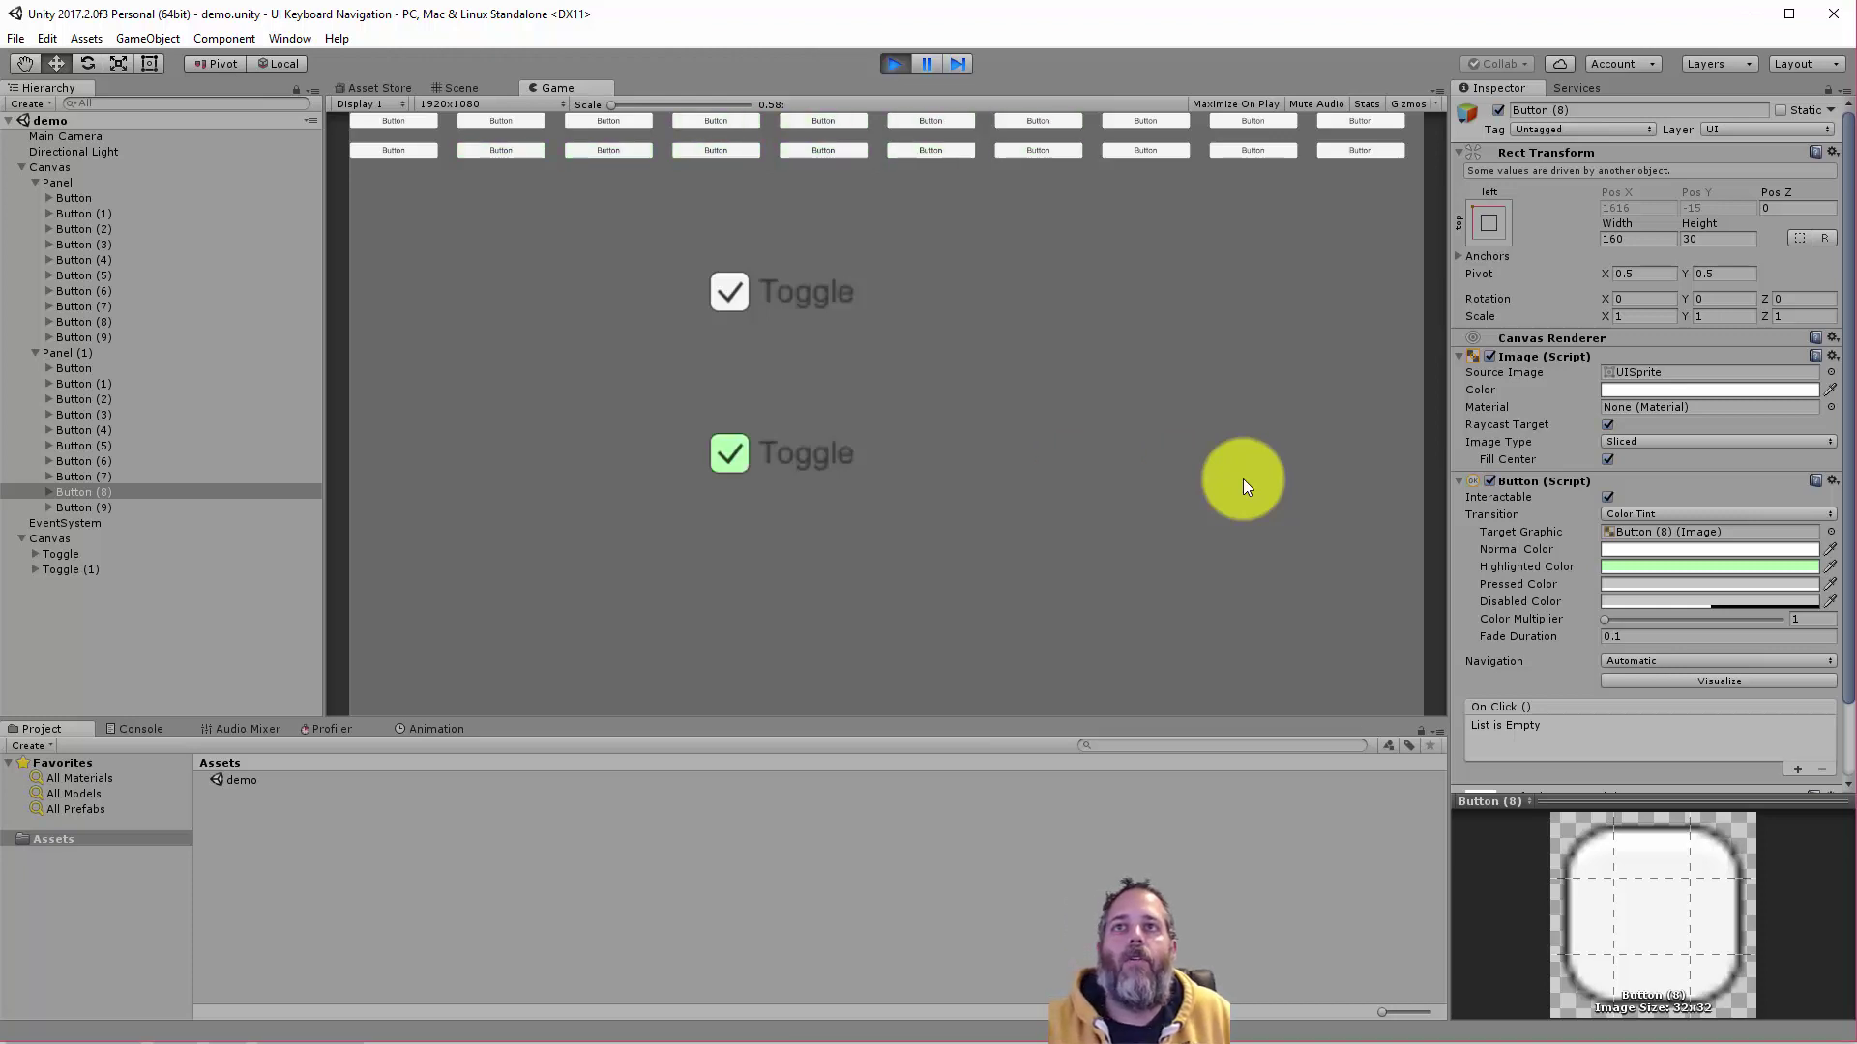
key(Up)
key(Down)
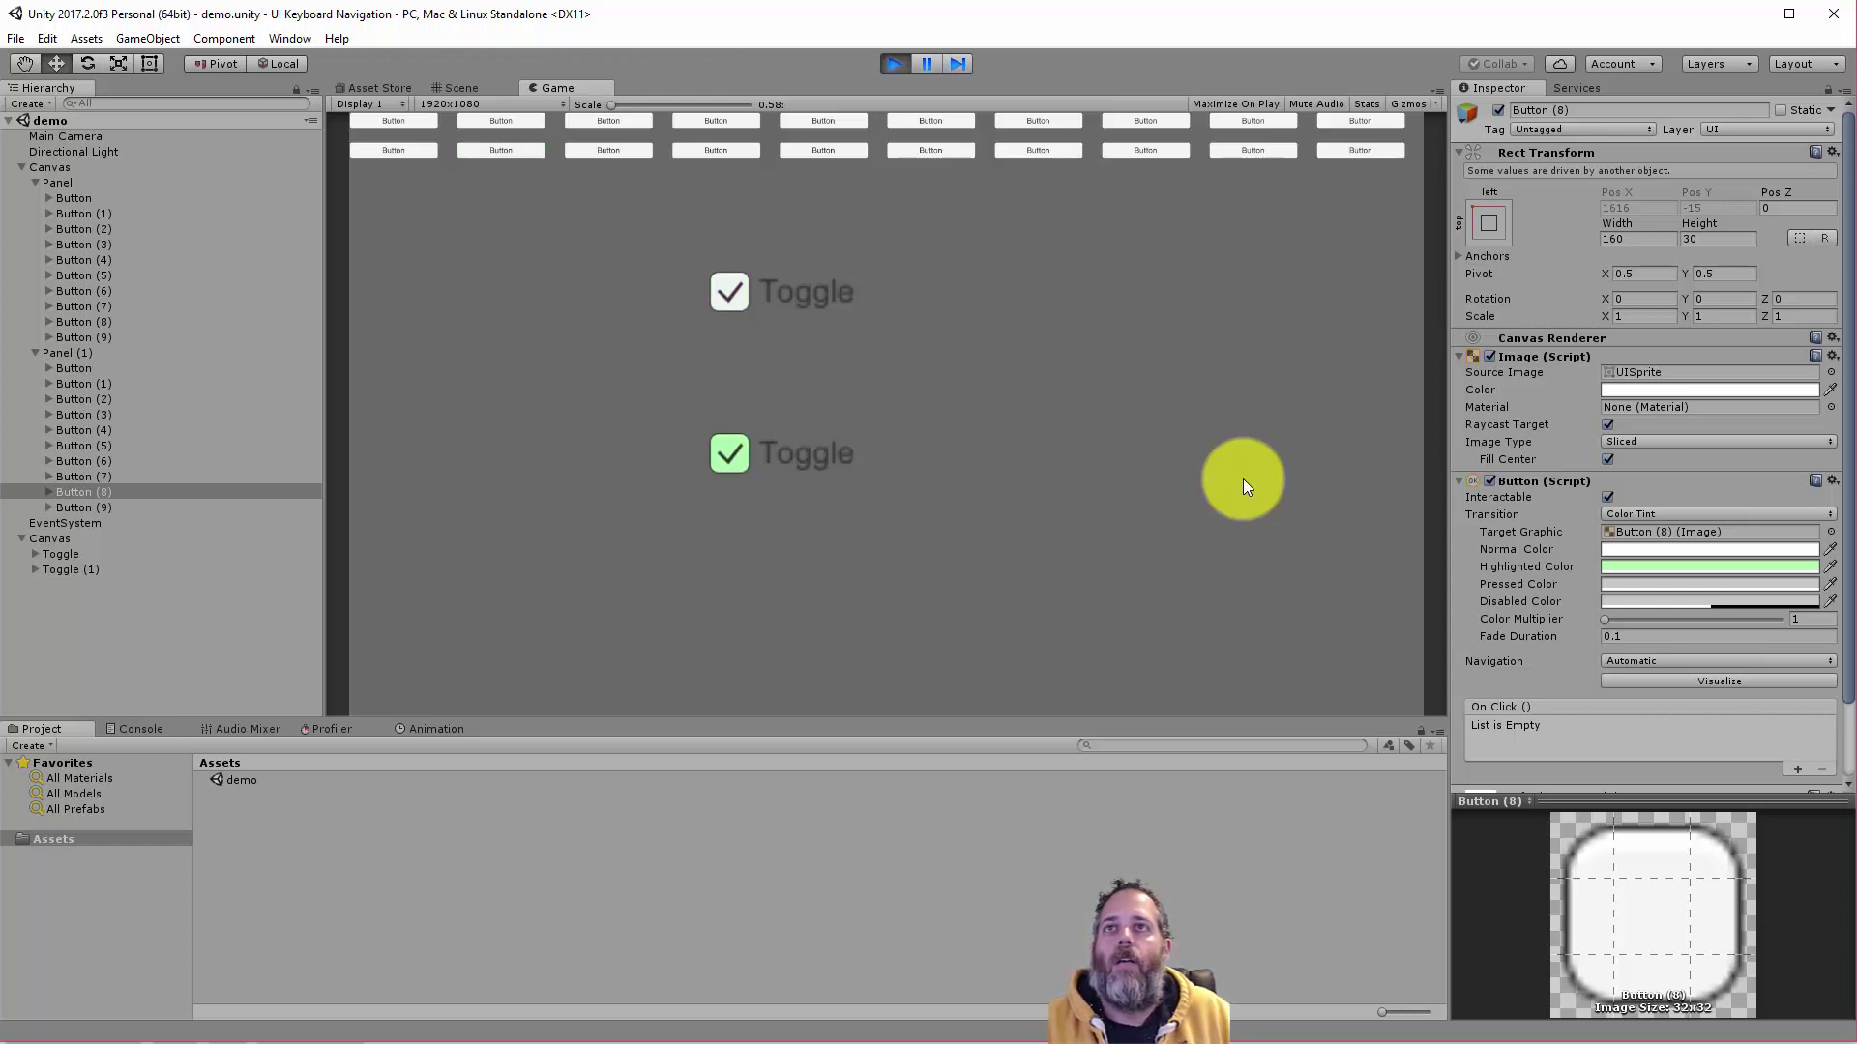
key(Up)
key(Up)
key(Down)
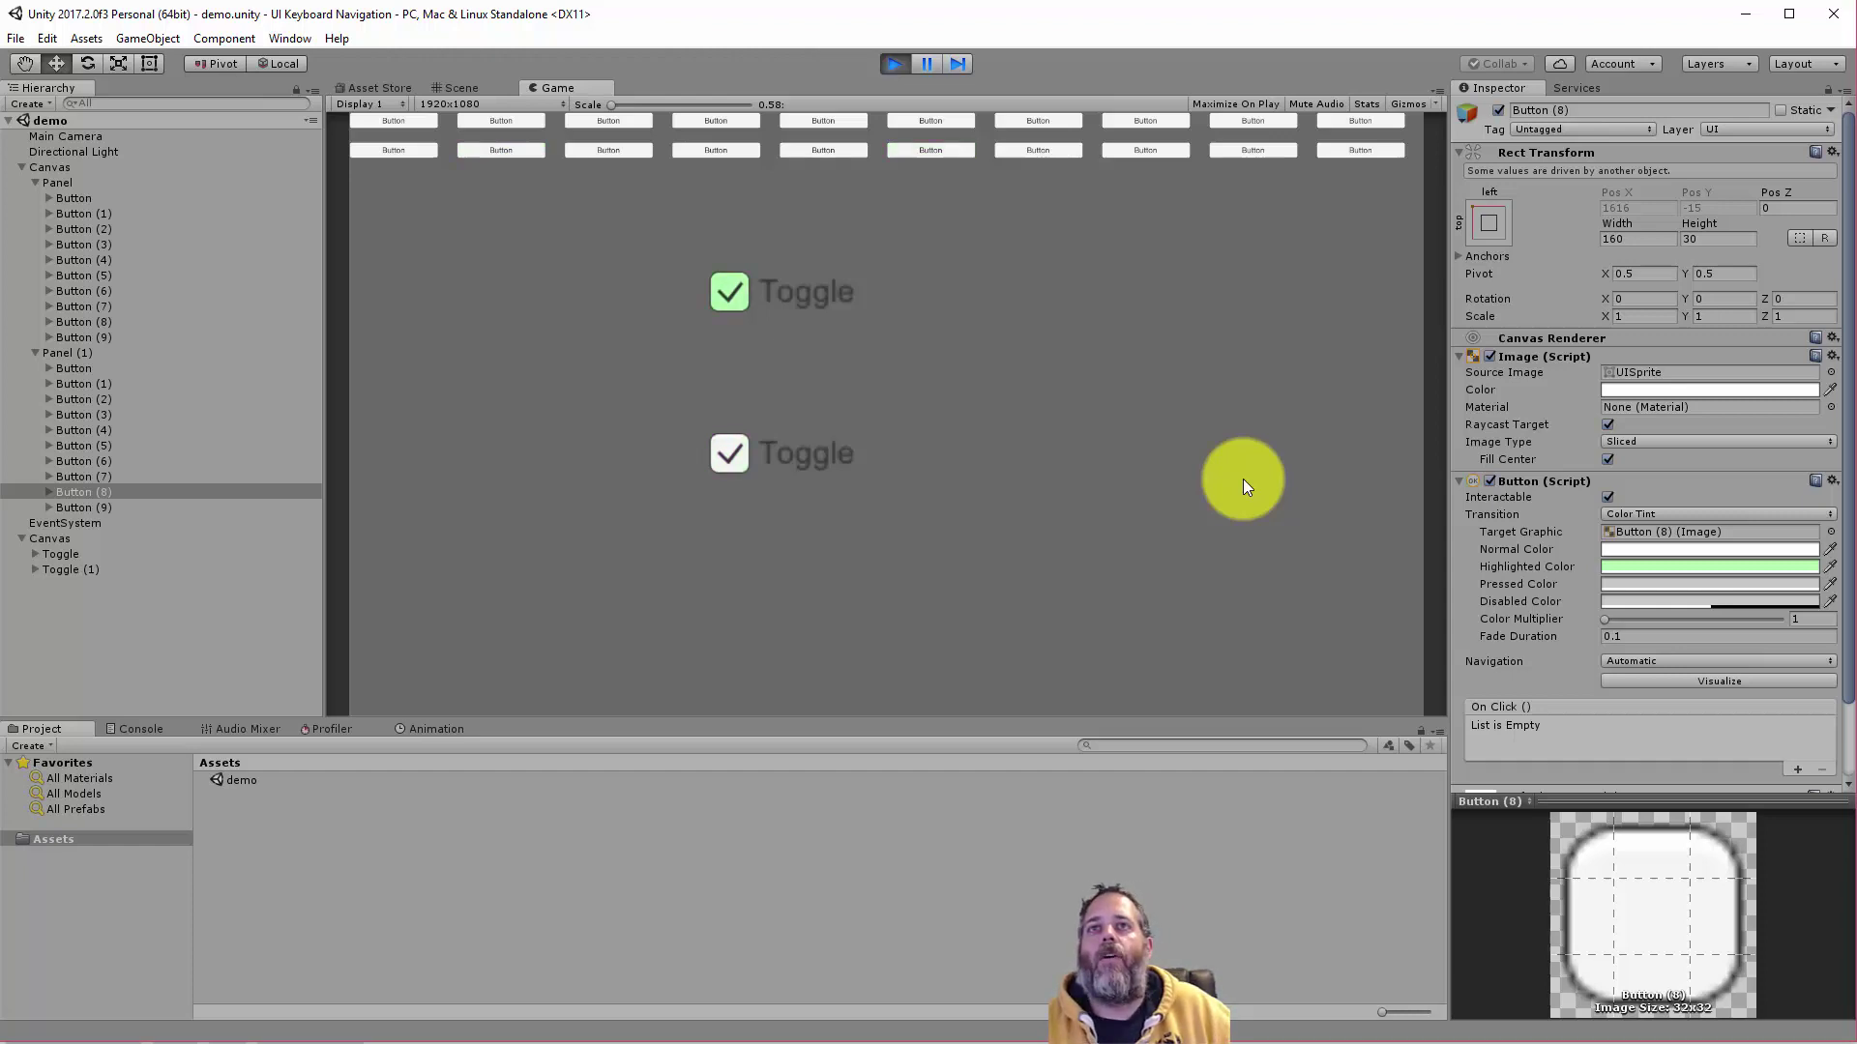
- Arrow between the upper Toggle, lower Toggle and buttons, ending on the last top-row button
key(Up)
key(Down)
key(Up)
key(Down)
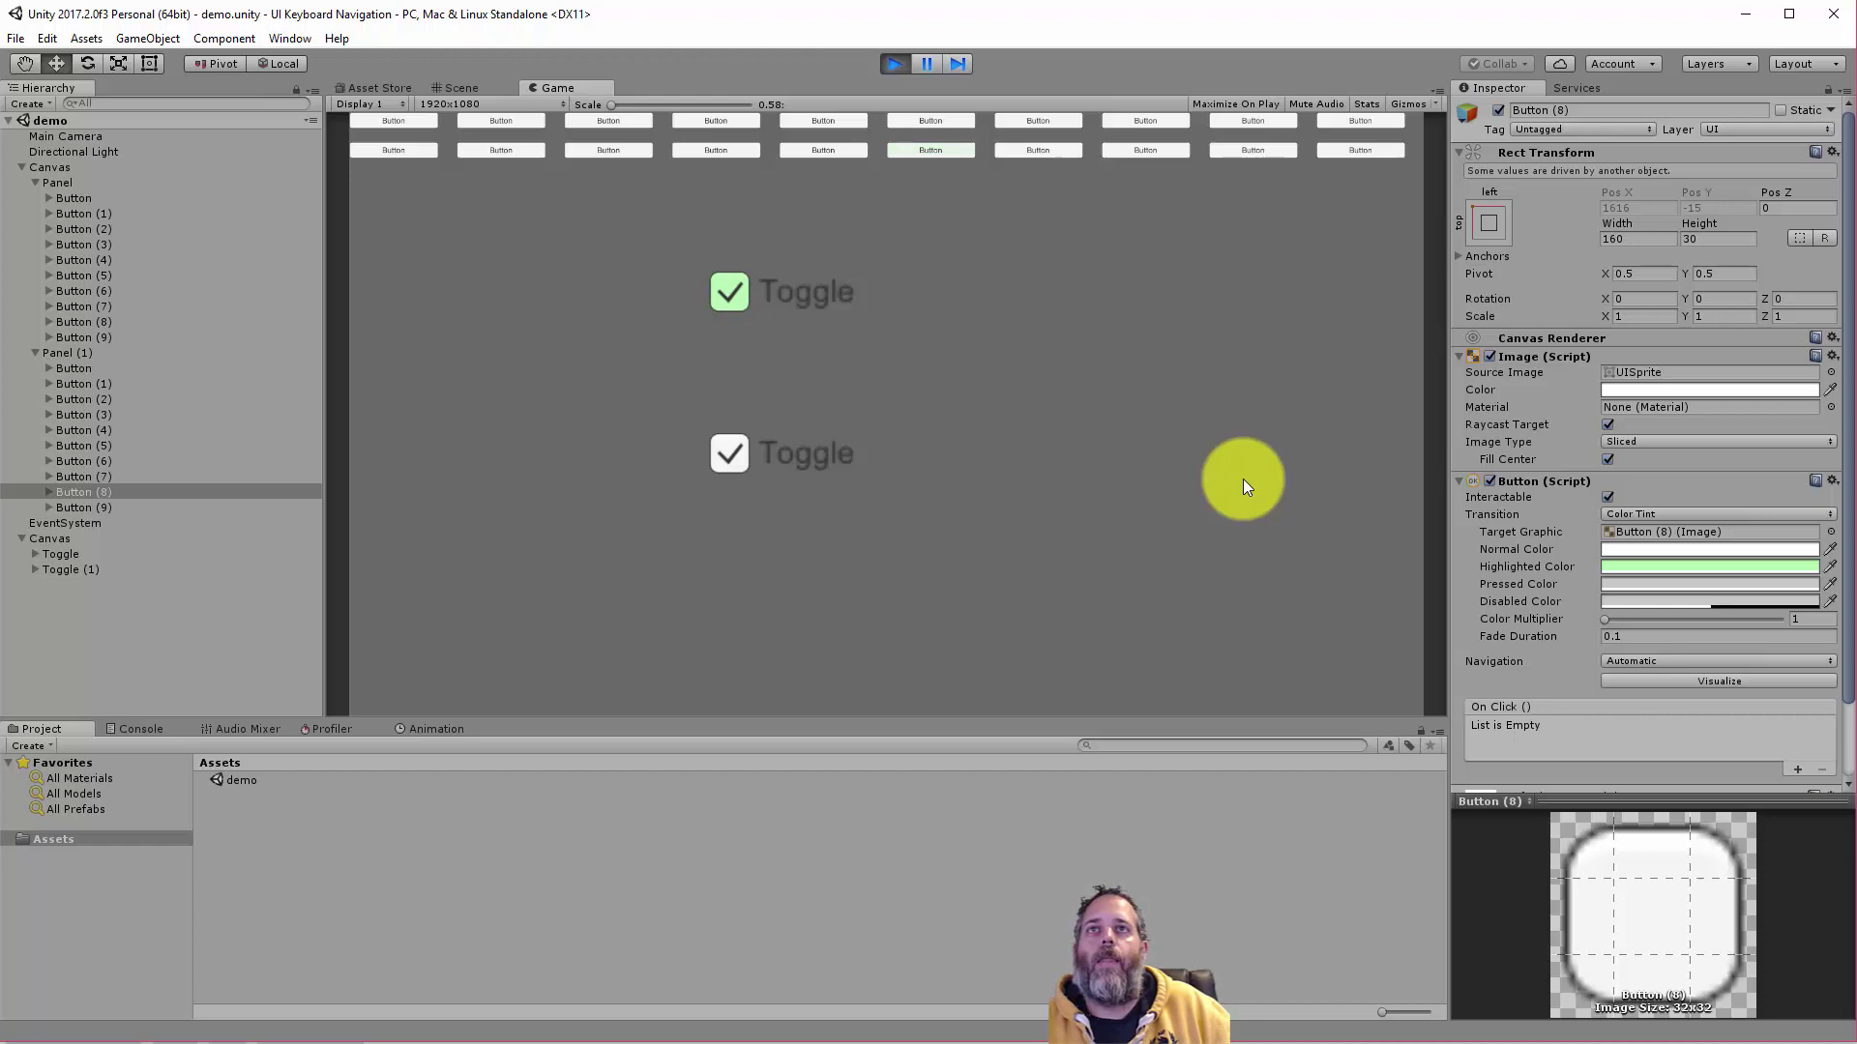
key(Up)
key(Down)
key(Down)
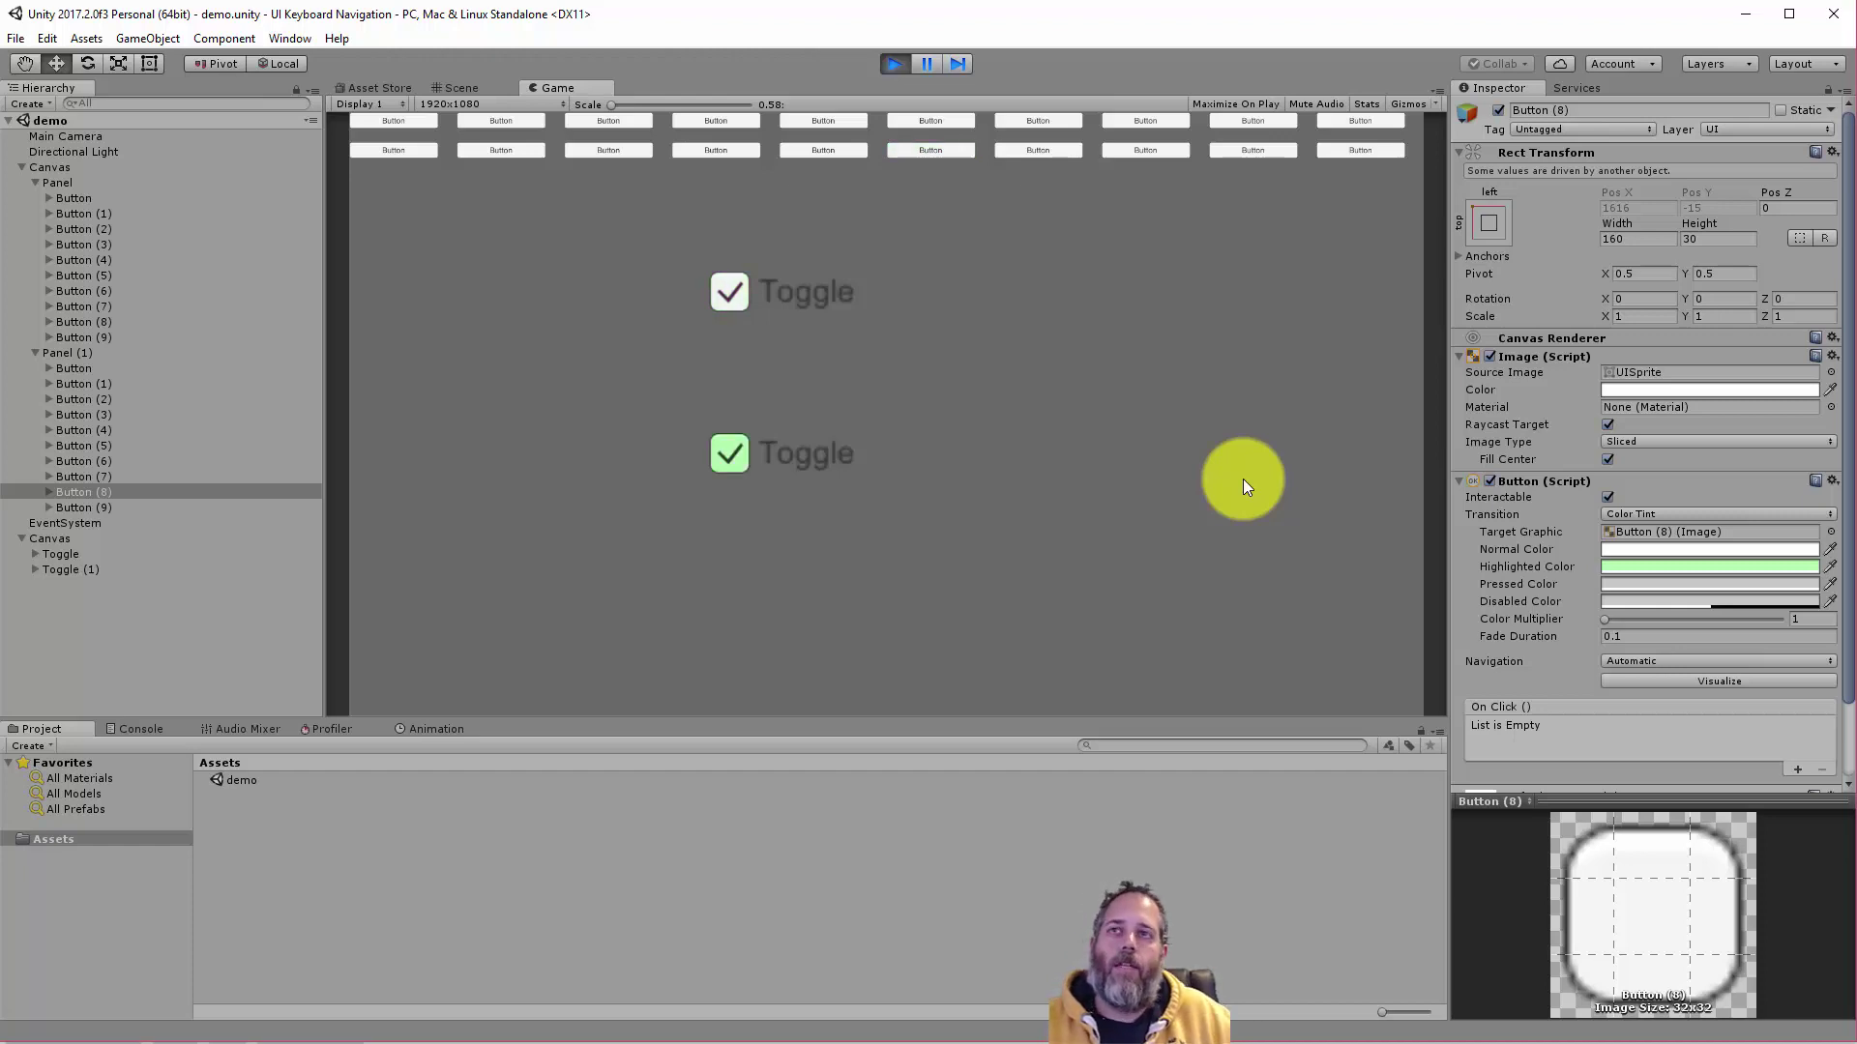
key(Left)
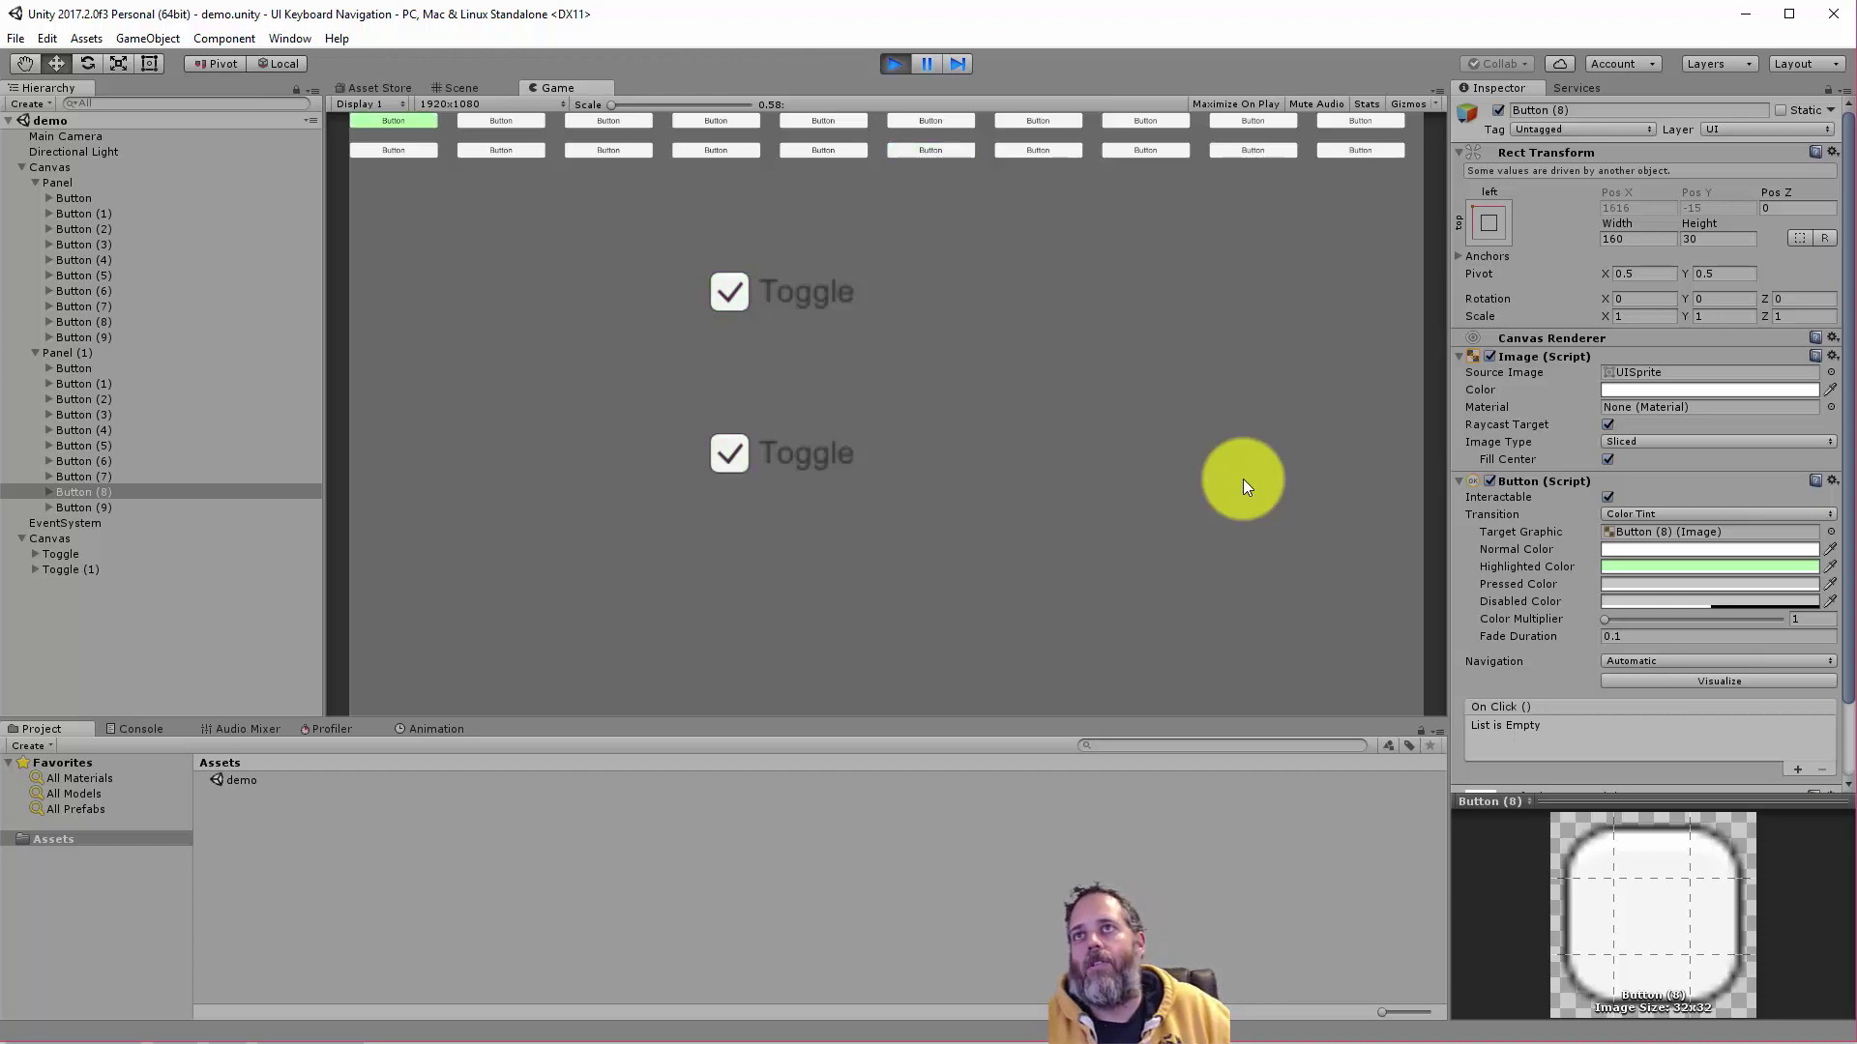
key(Down)
key(Down)
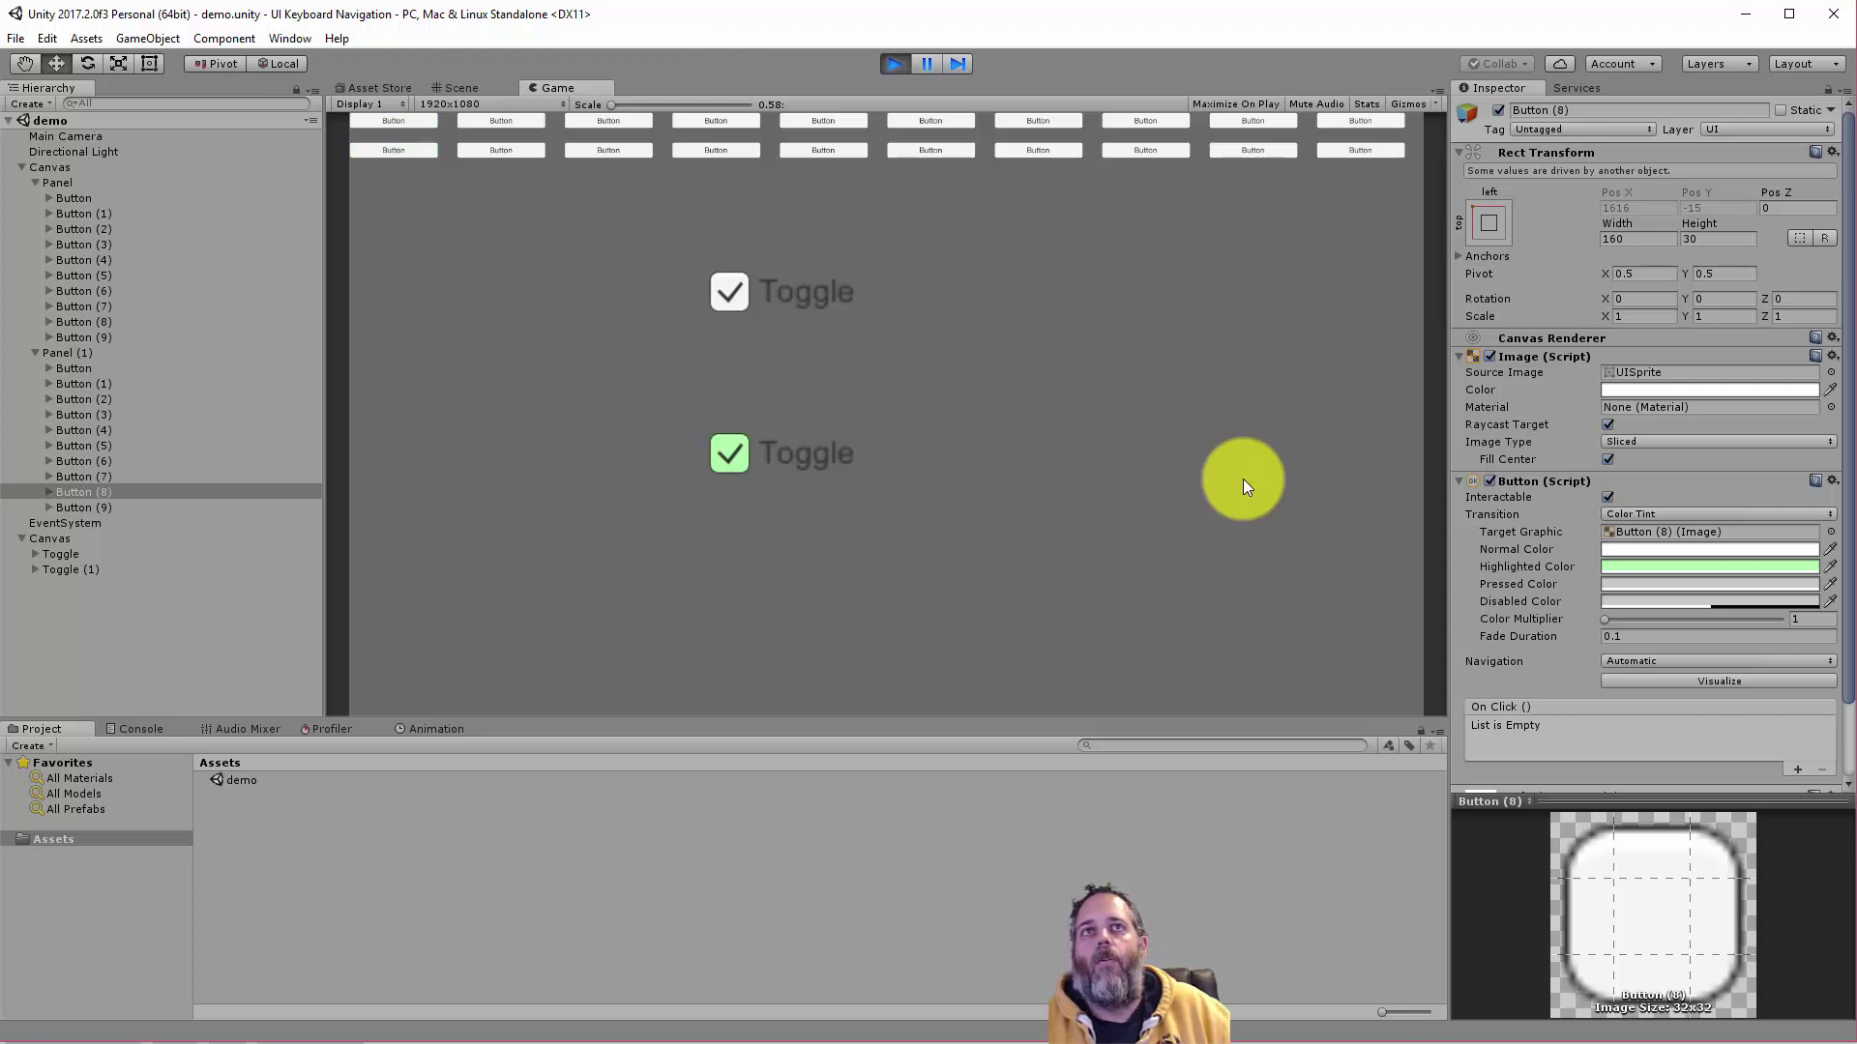
key(Right)
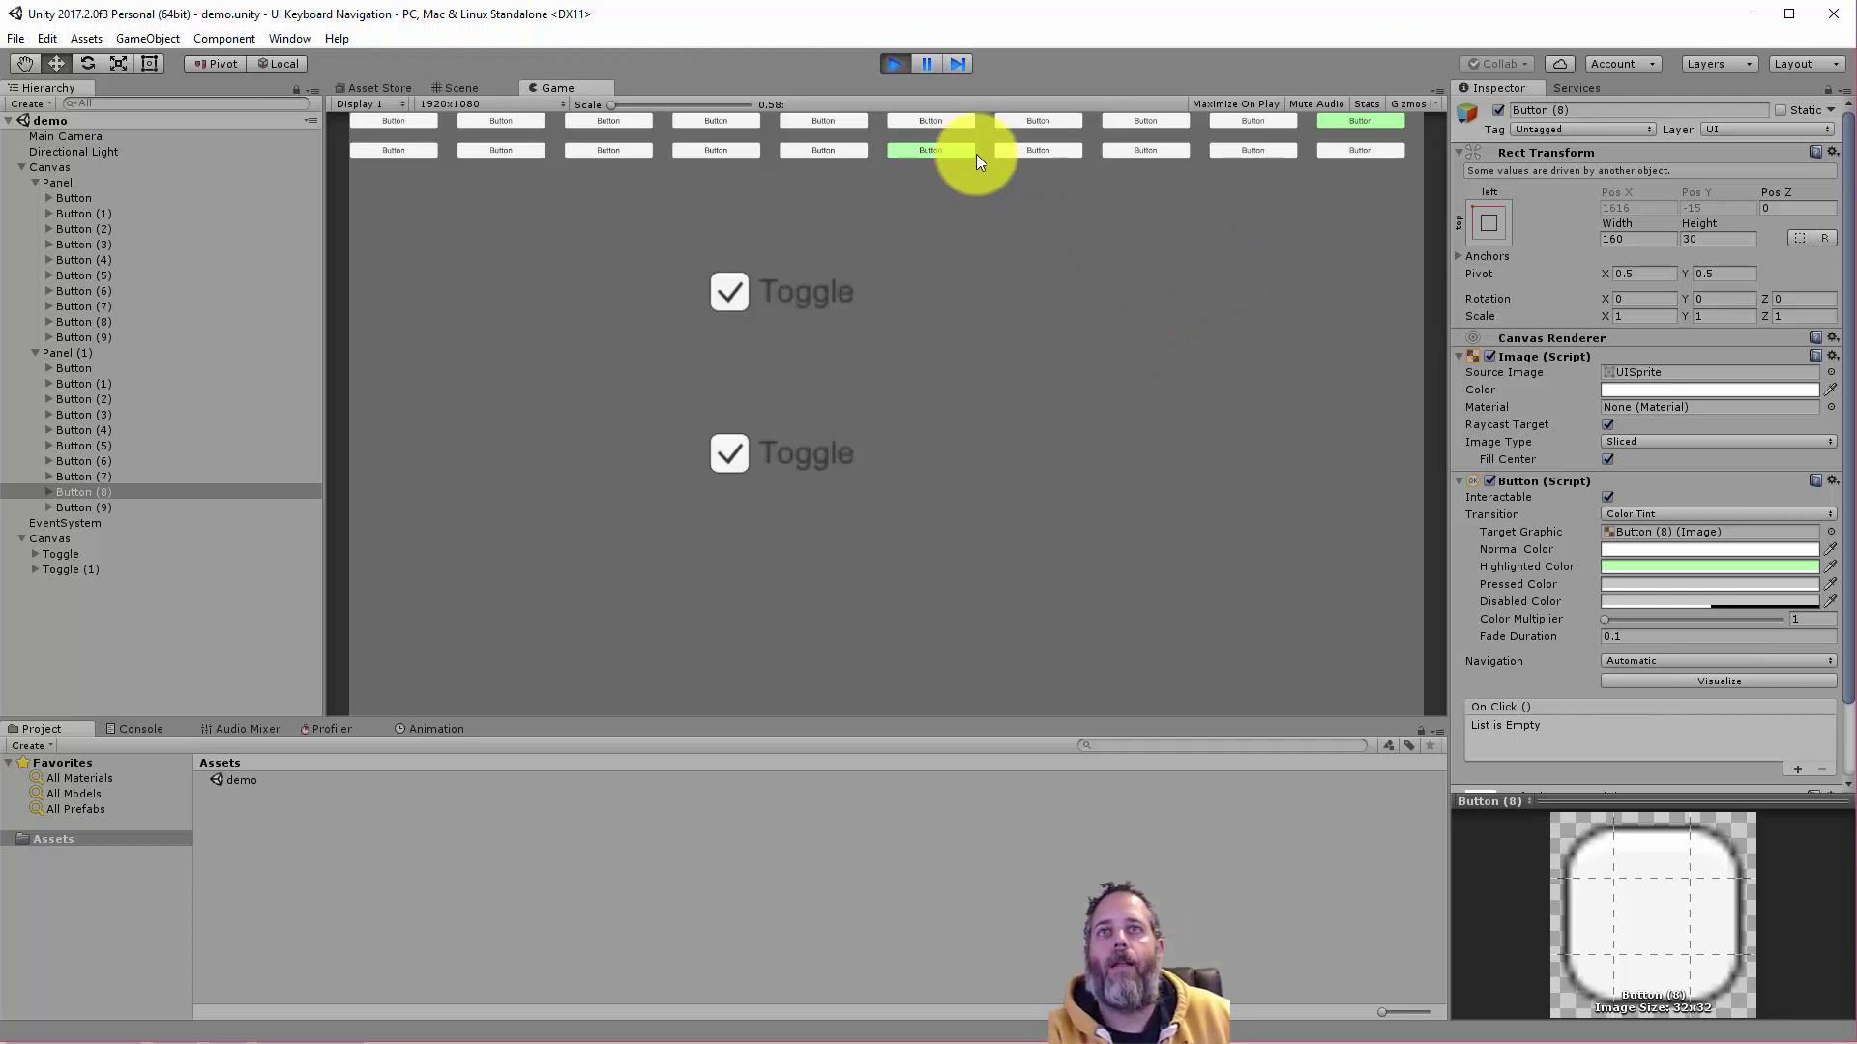
- Select the first Button, pan the Scene view to it, and enable Navigation Visualize
click(142, 210)
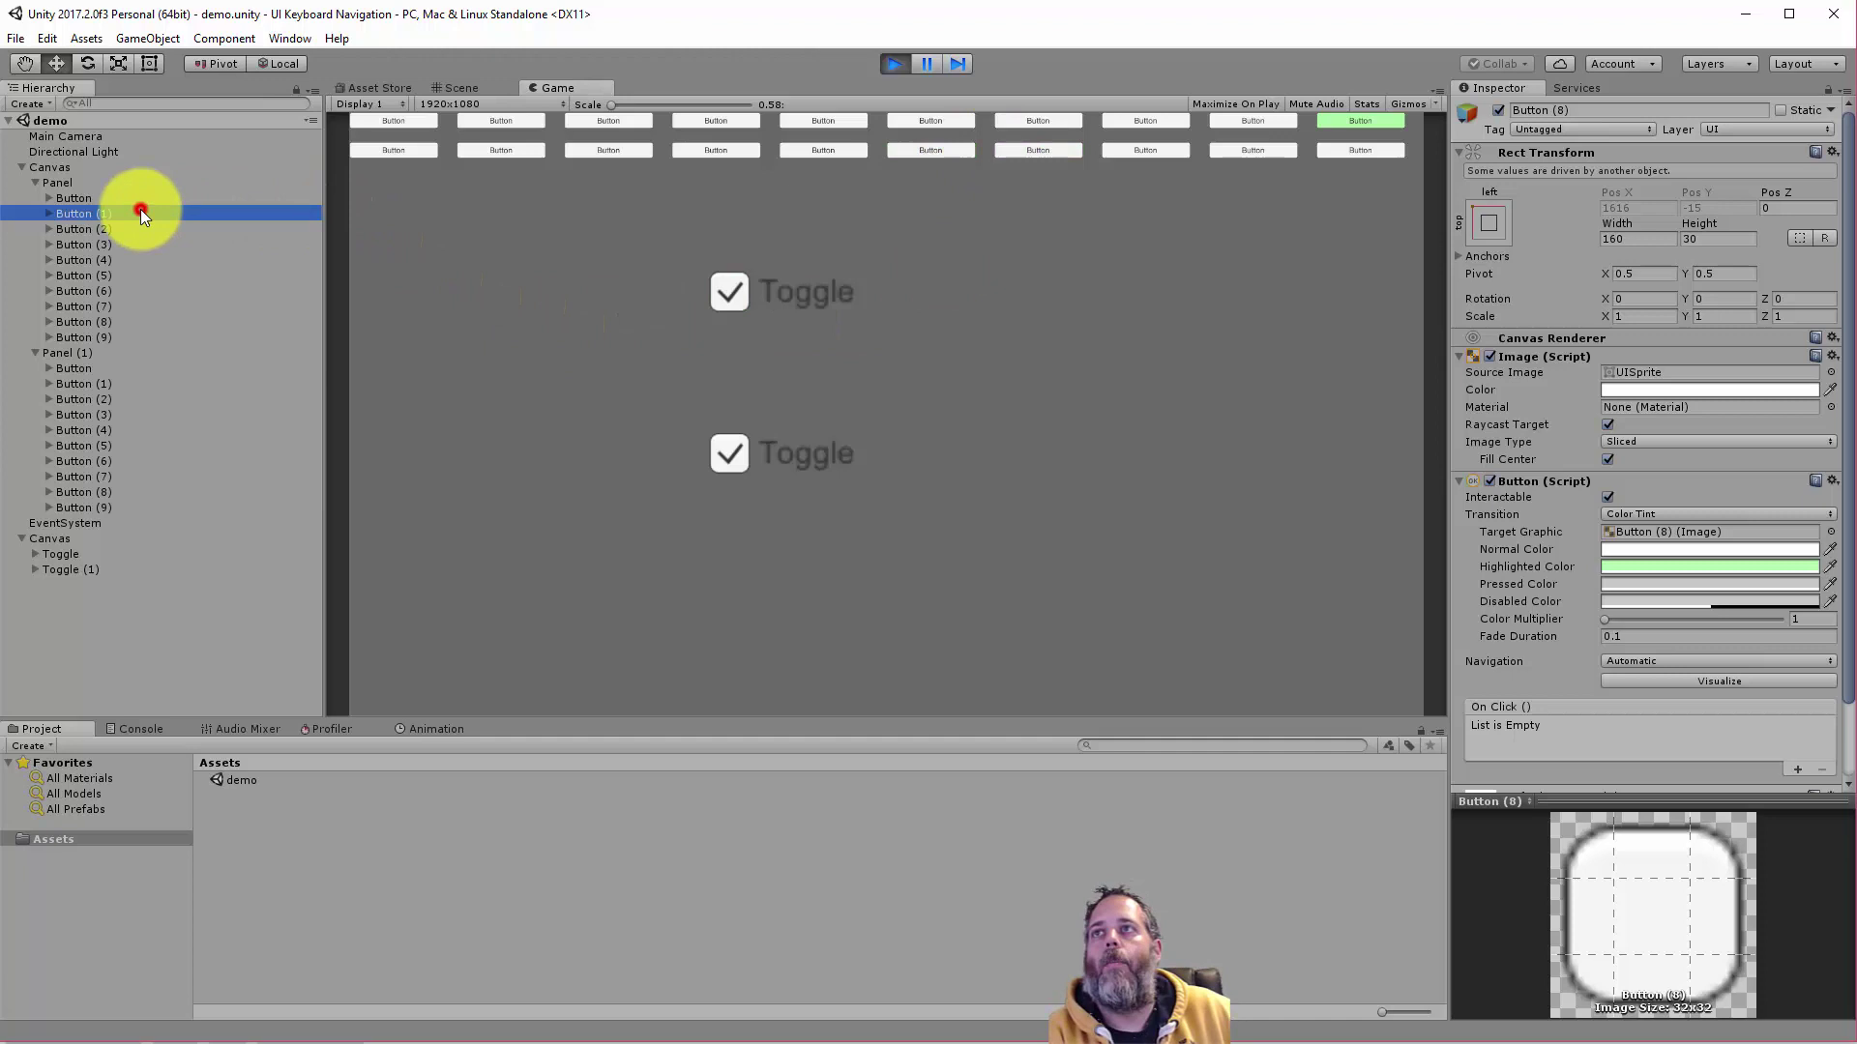
click(133, 197)
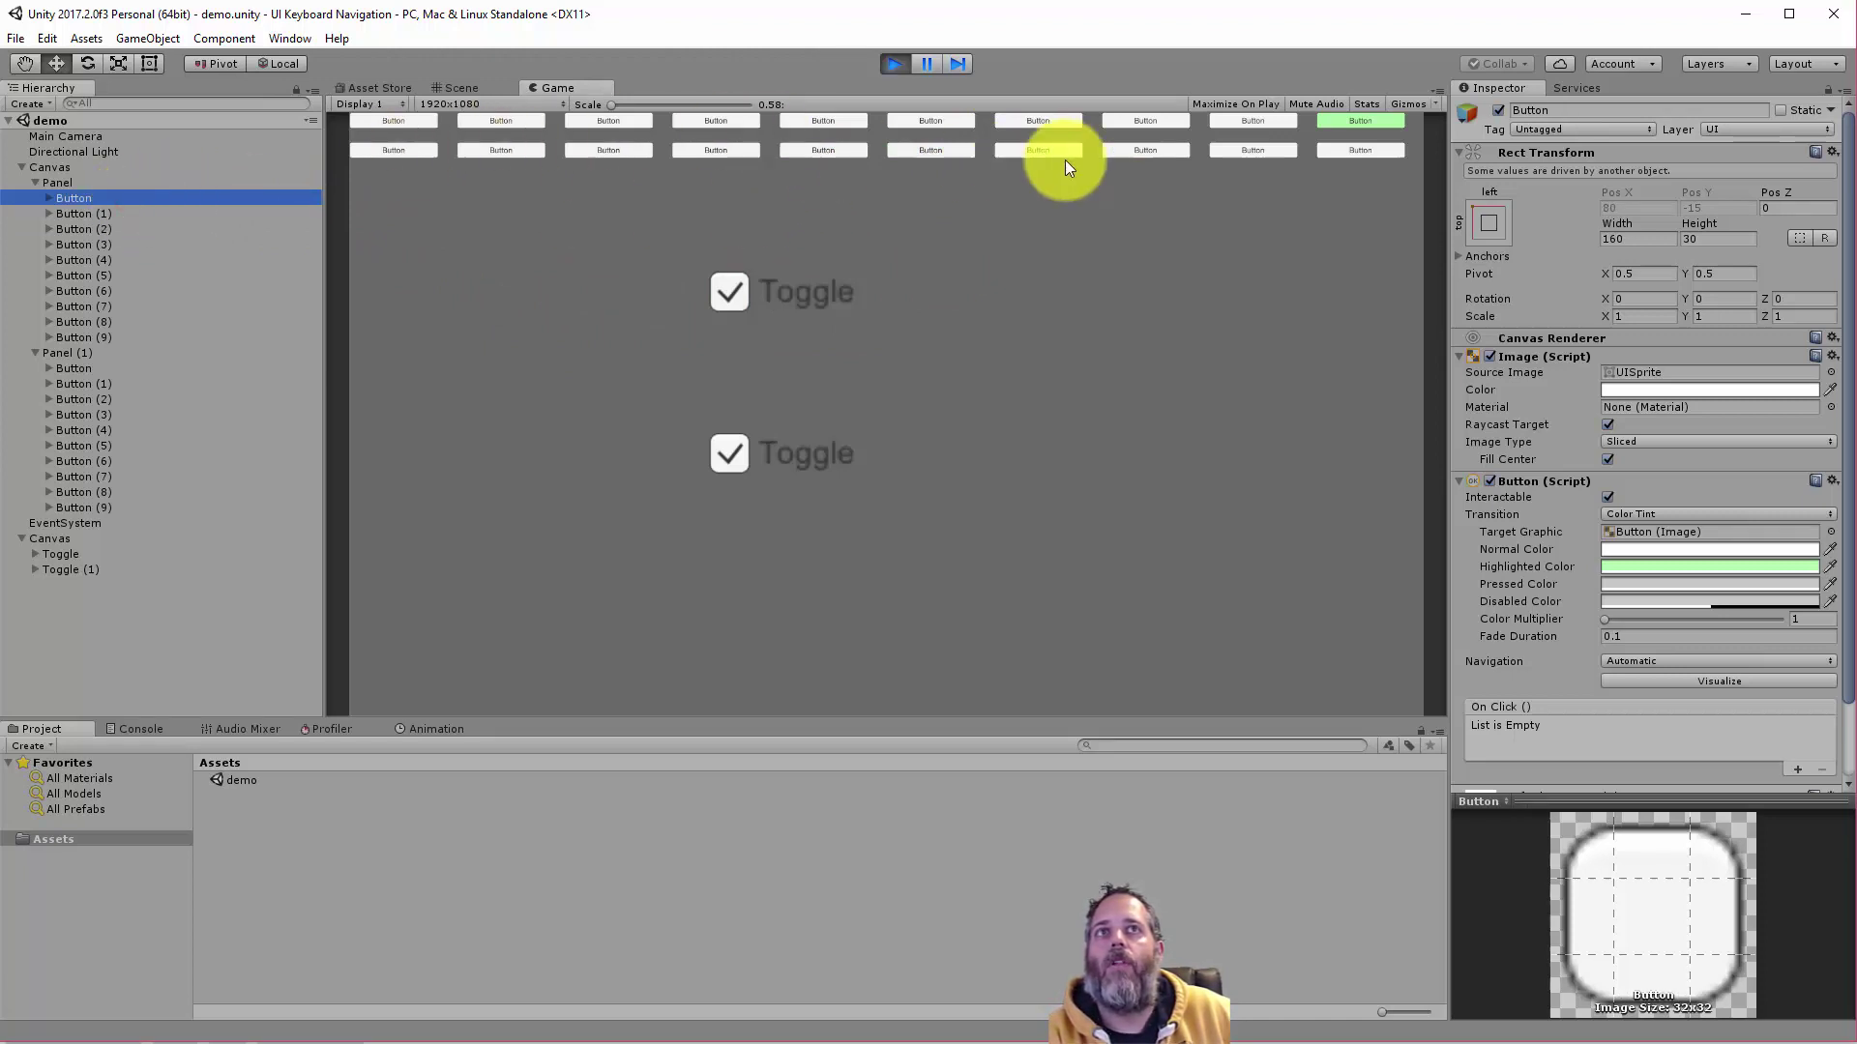
click(453, 87)
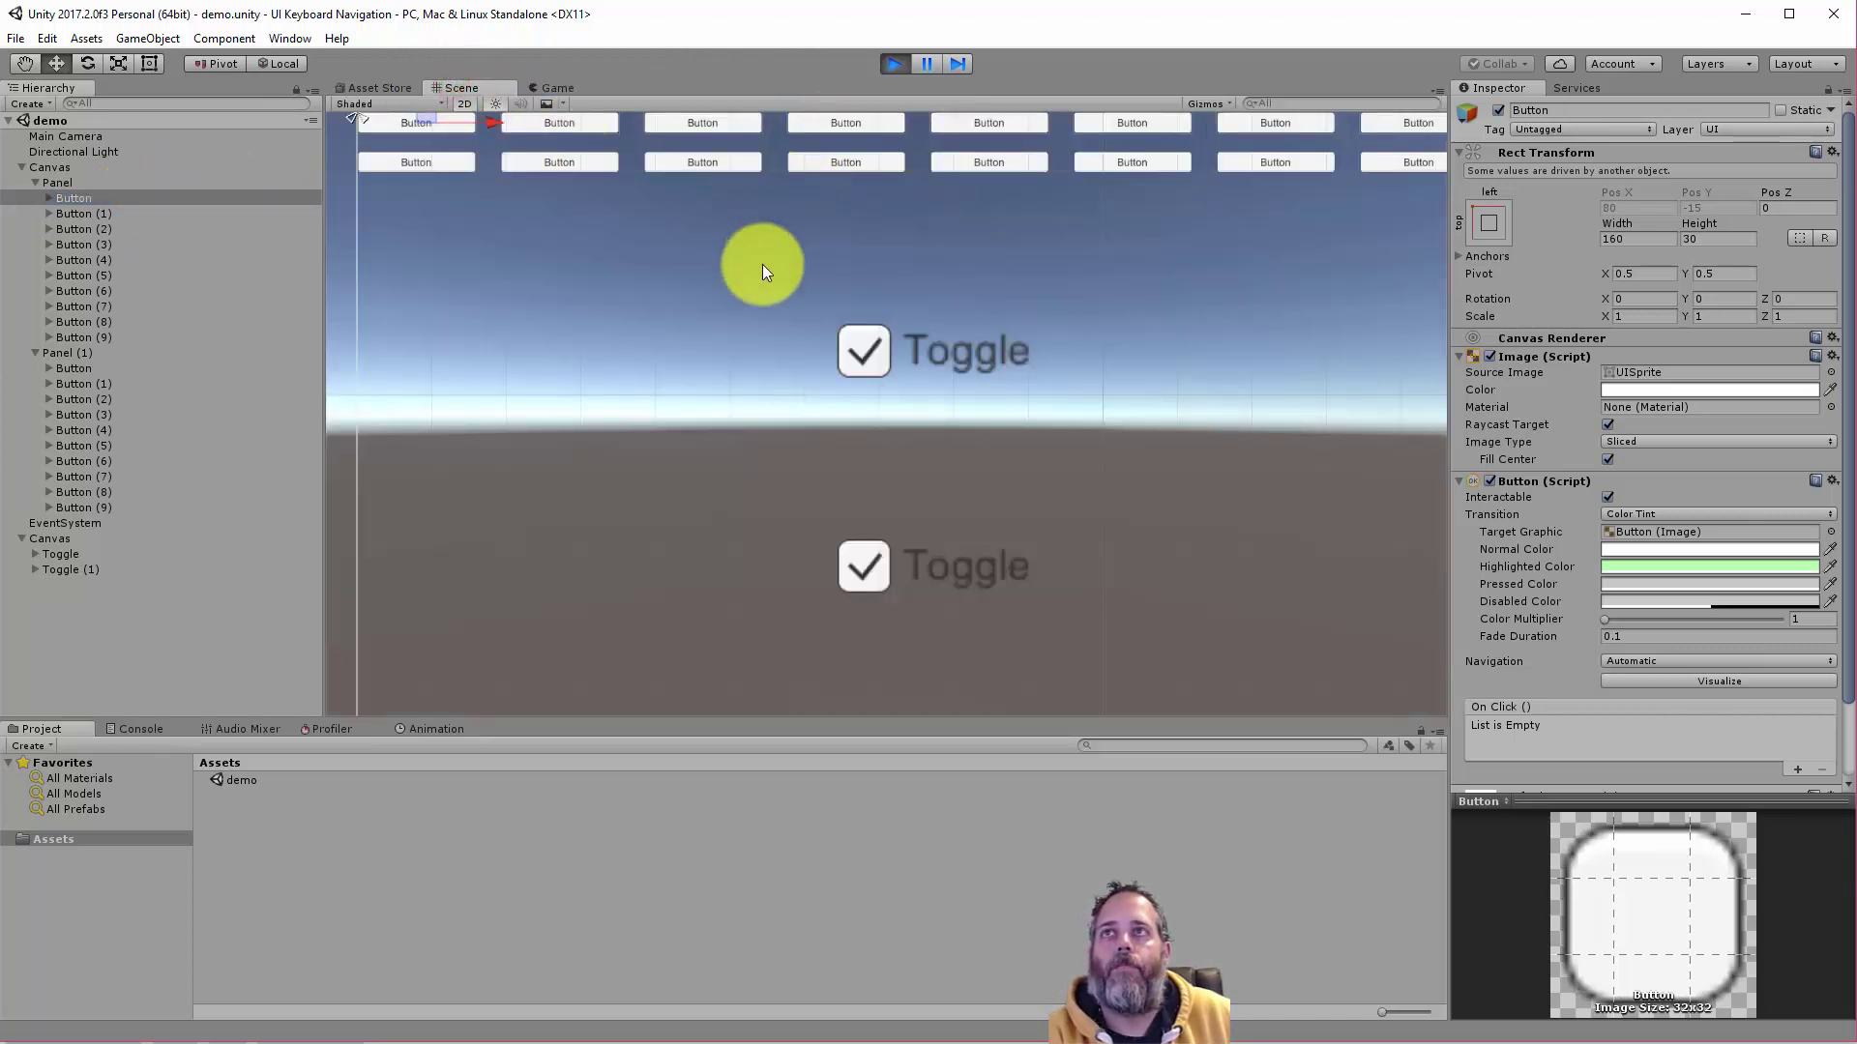
middle_drag(564, 236, 568, 324)
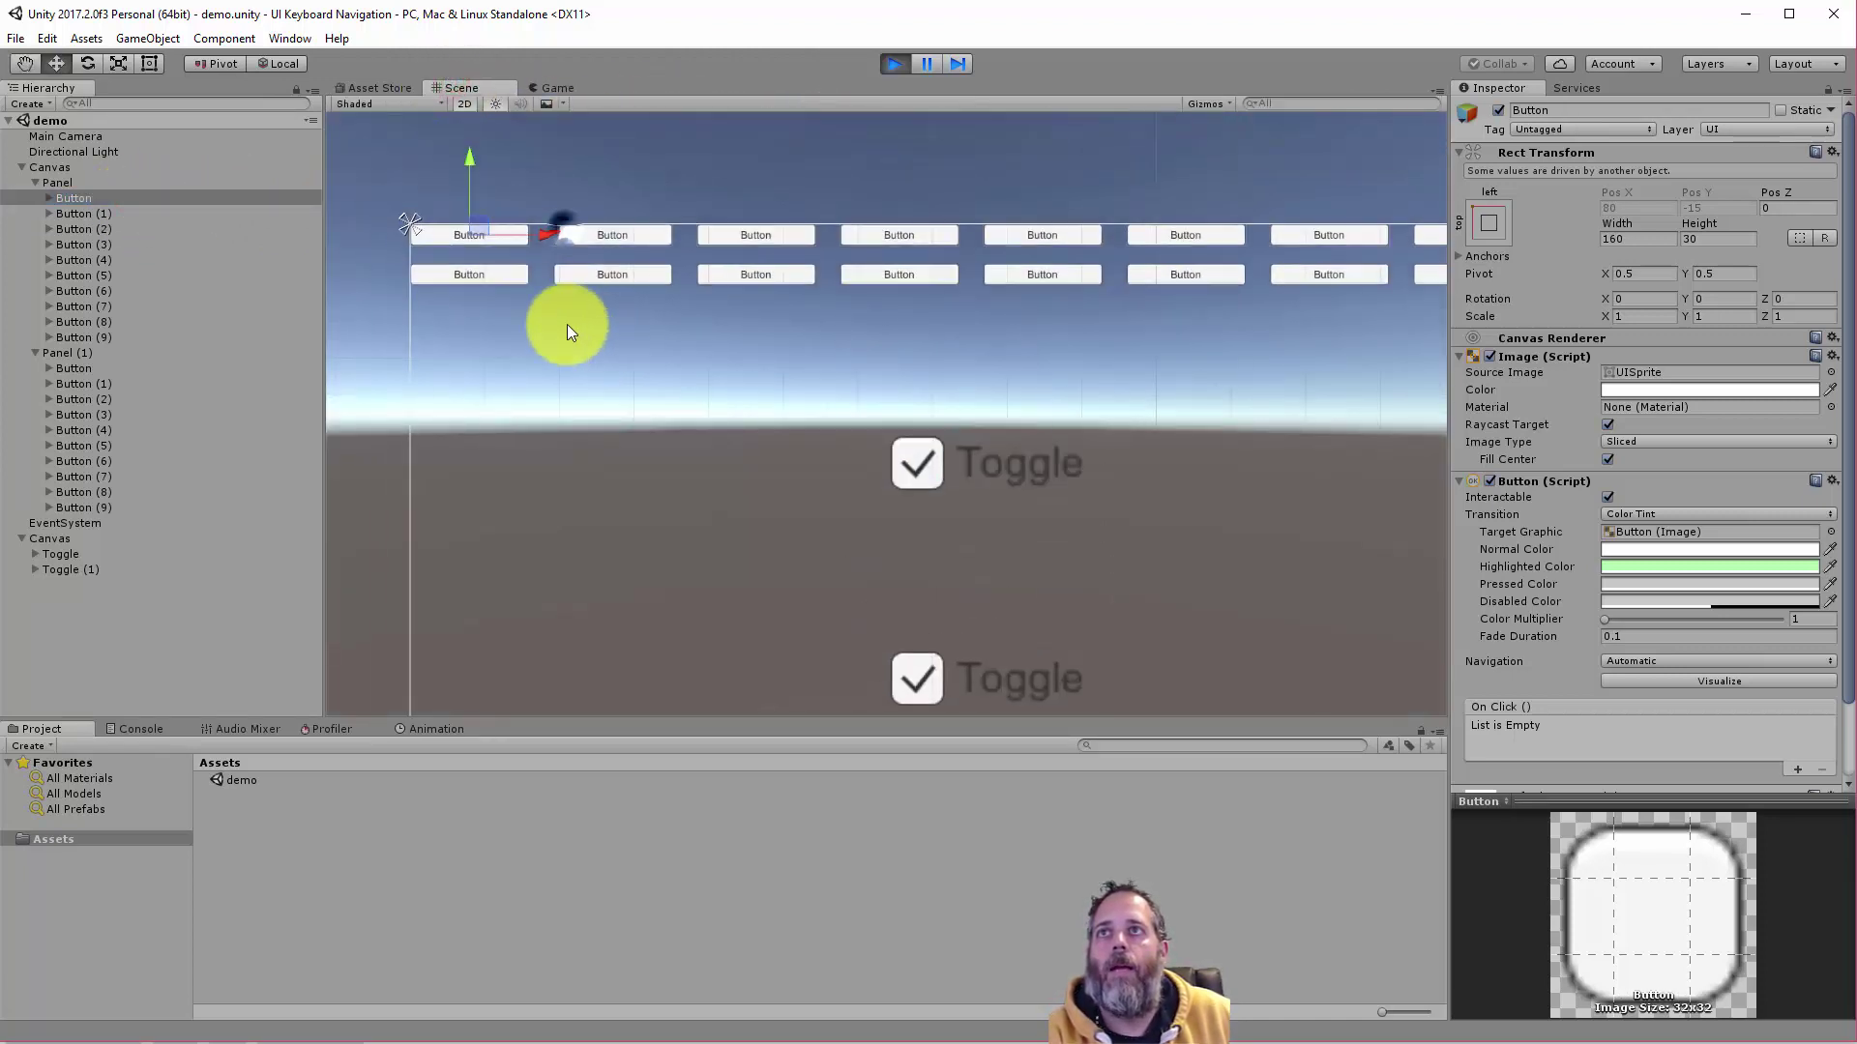
click(1666, 683)
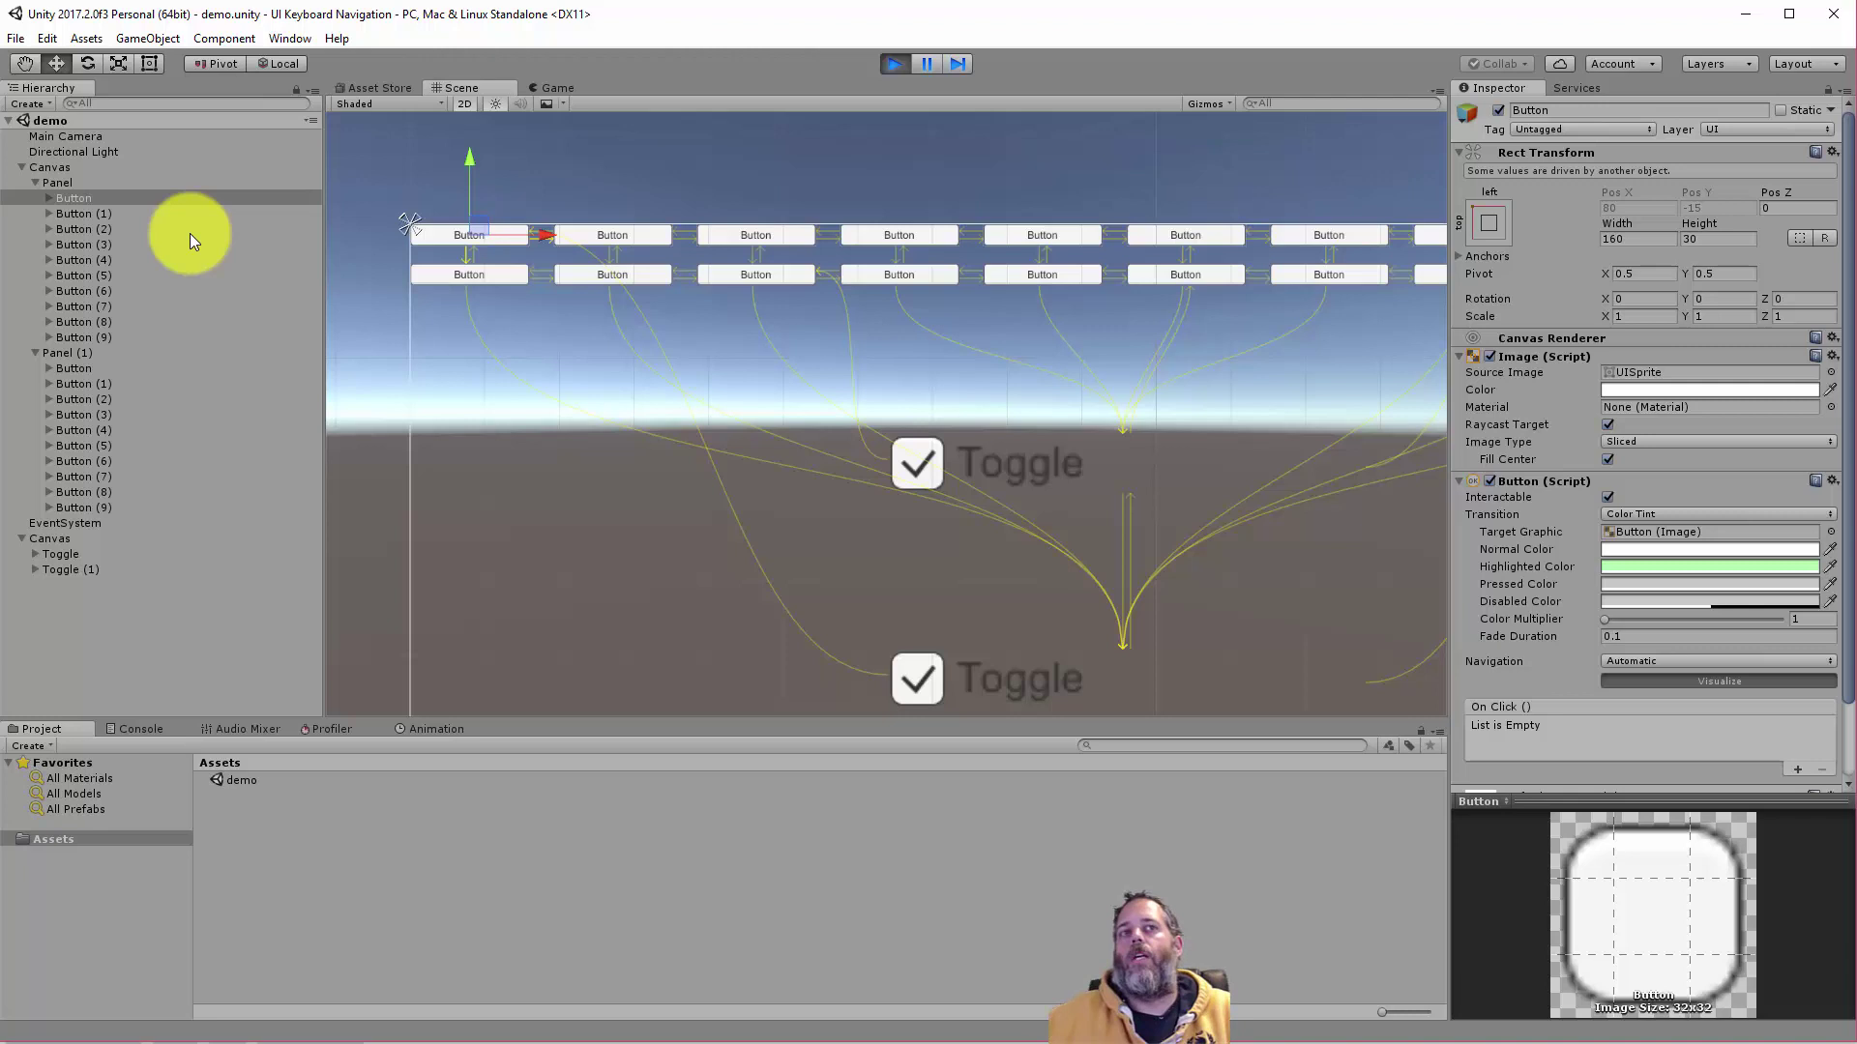
- Set Button through Button (9) of the first panel to Horizontal navigation
shift+click(74, 336)
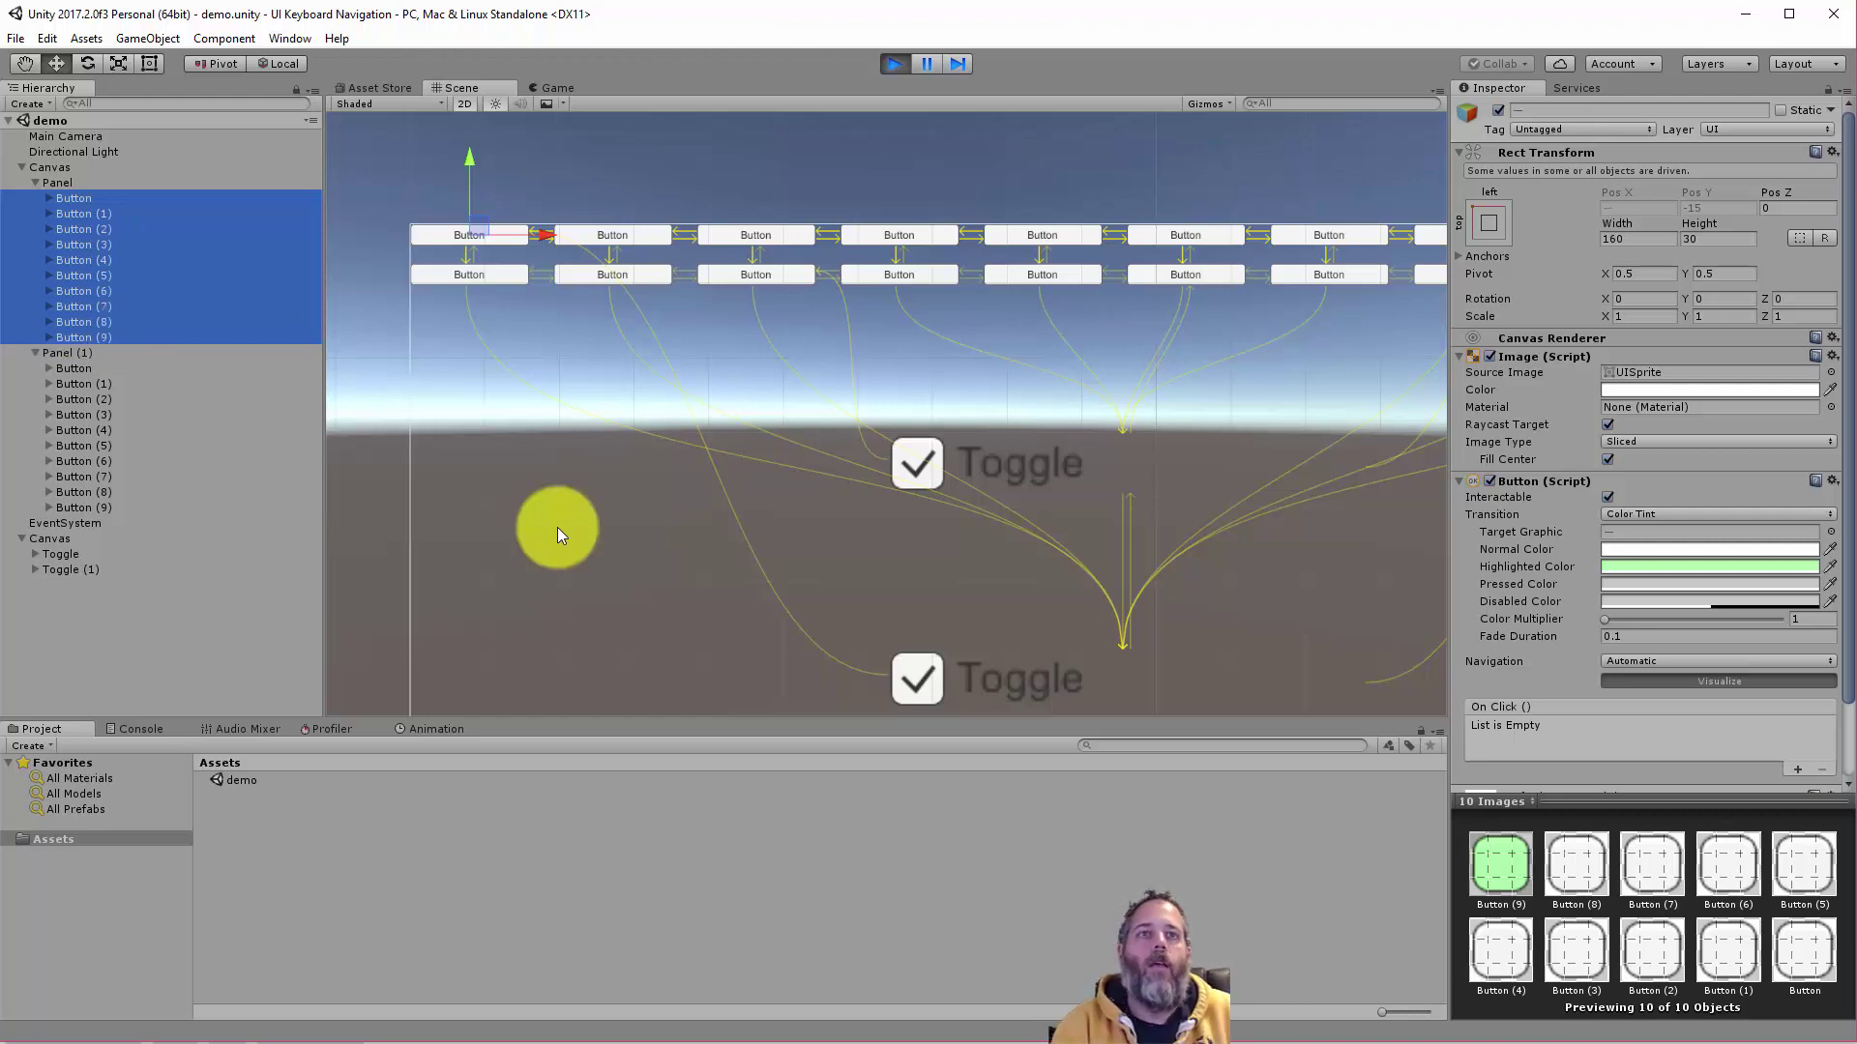
click(1621, 665)
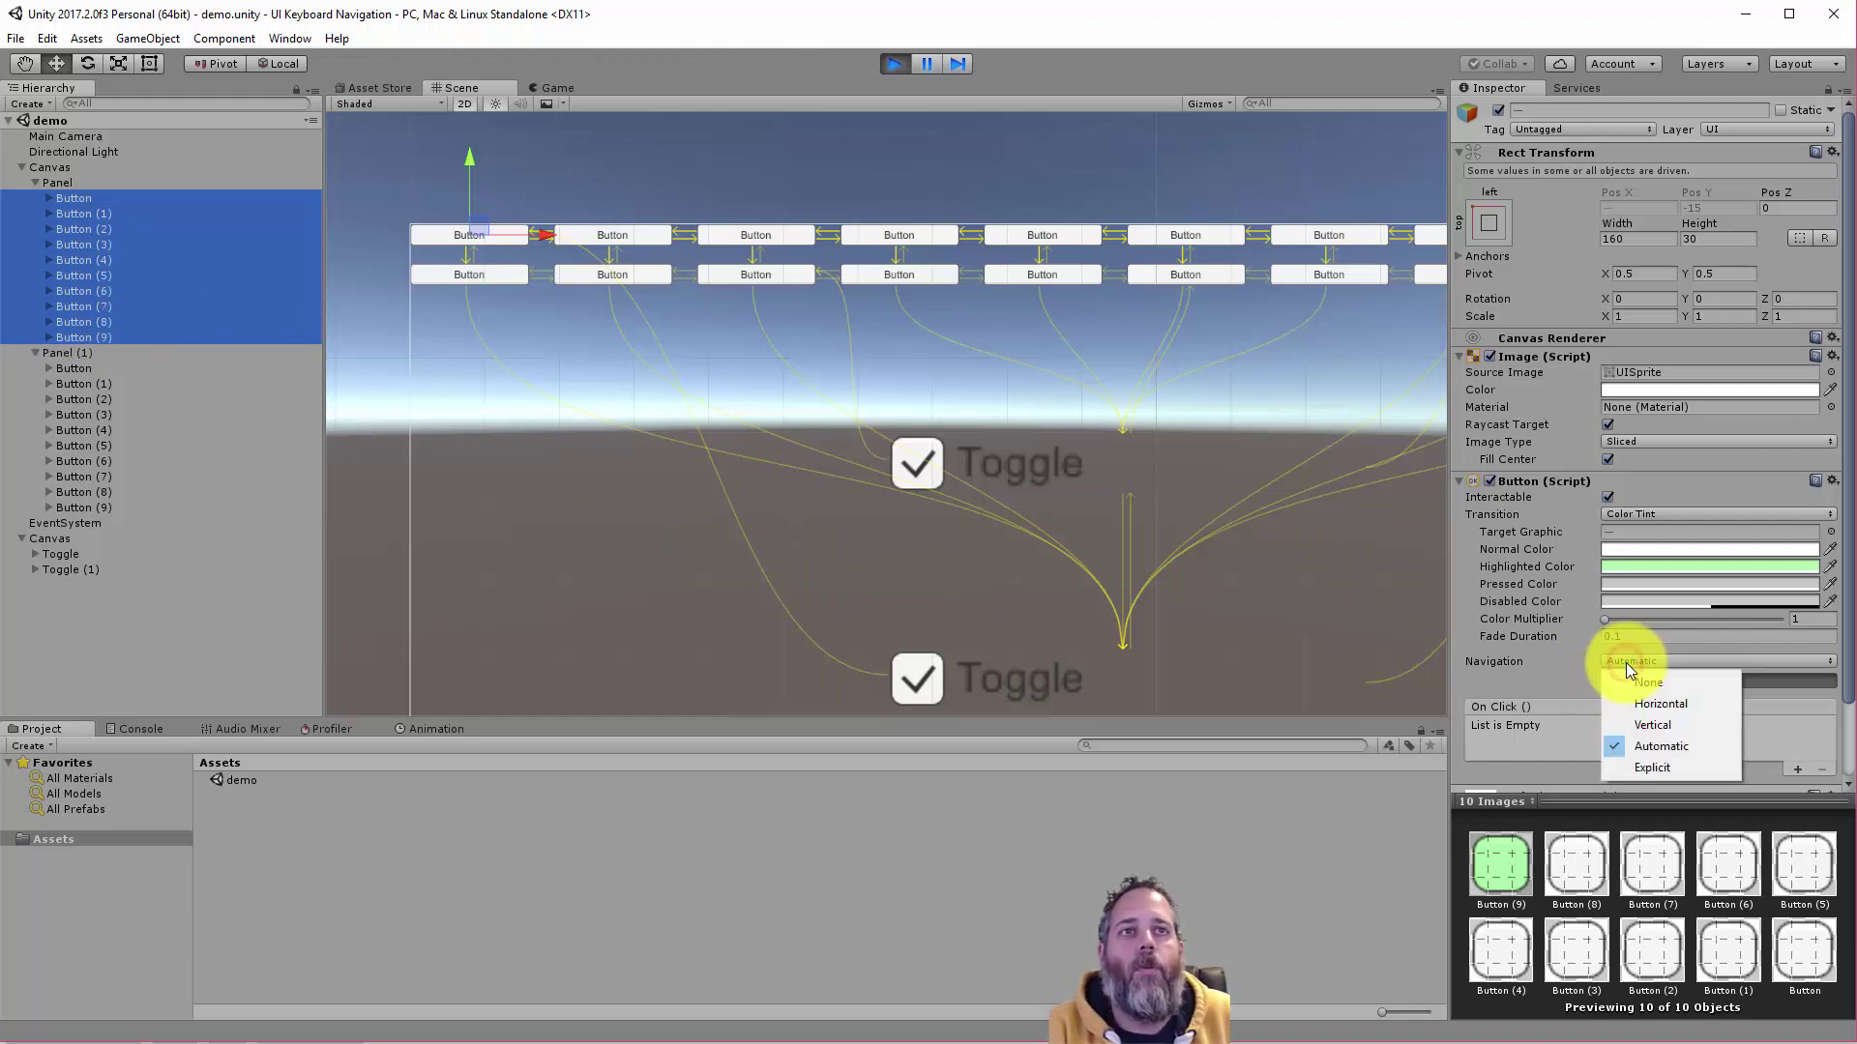
click(1652, 704)
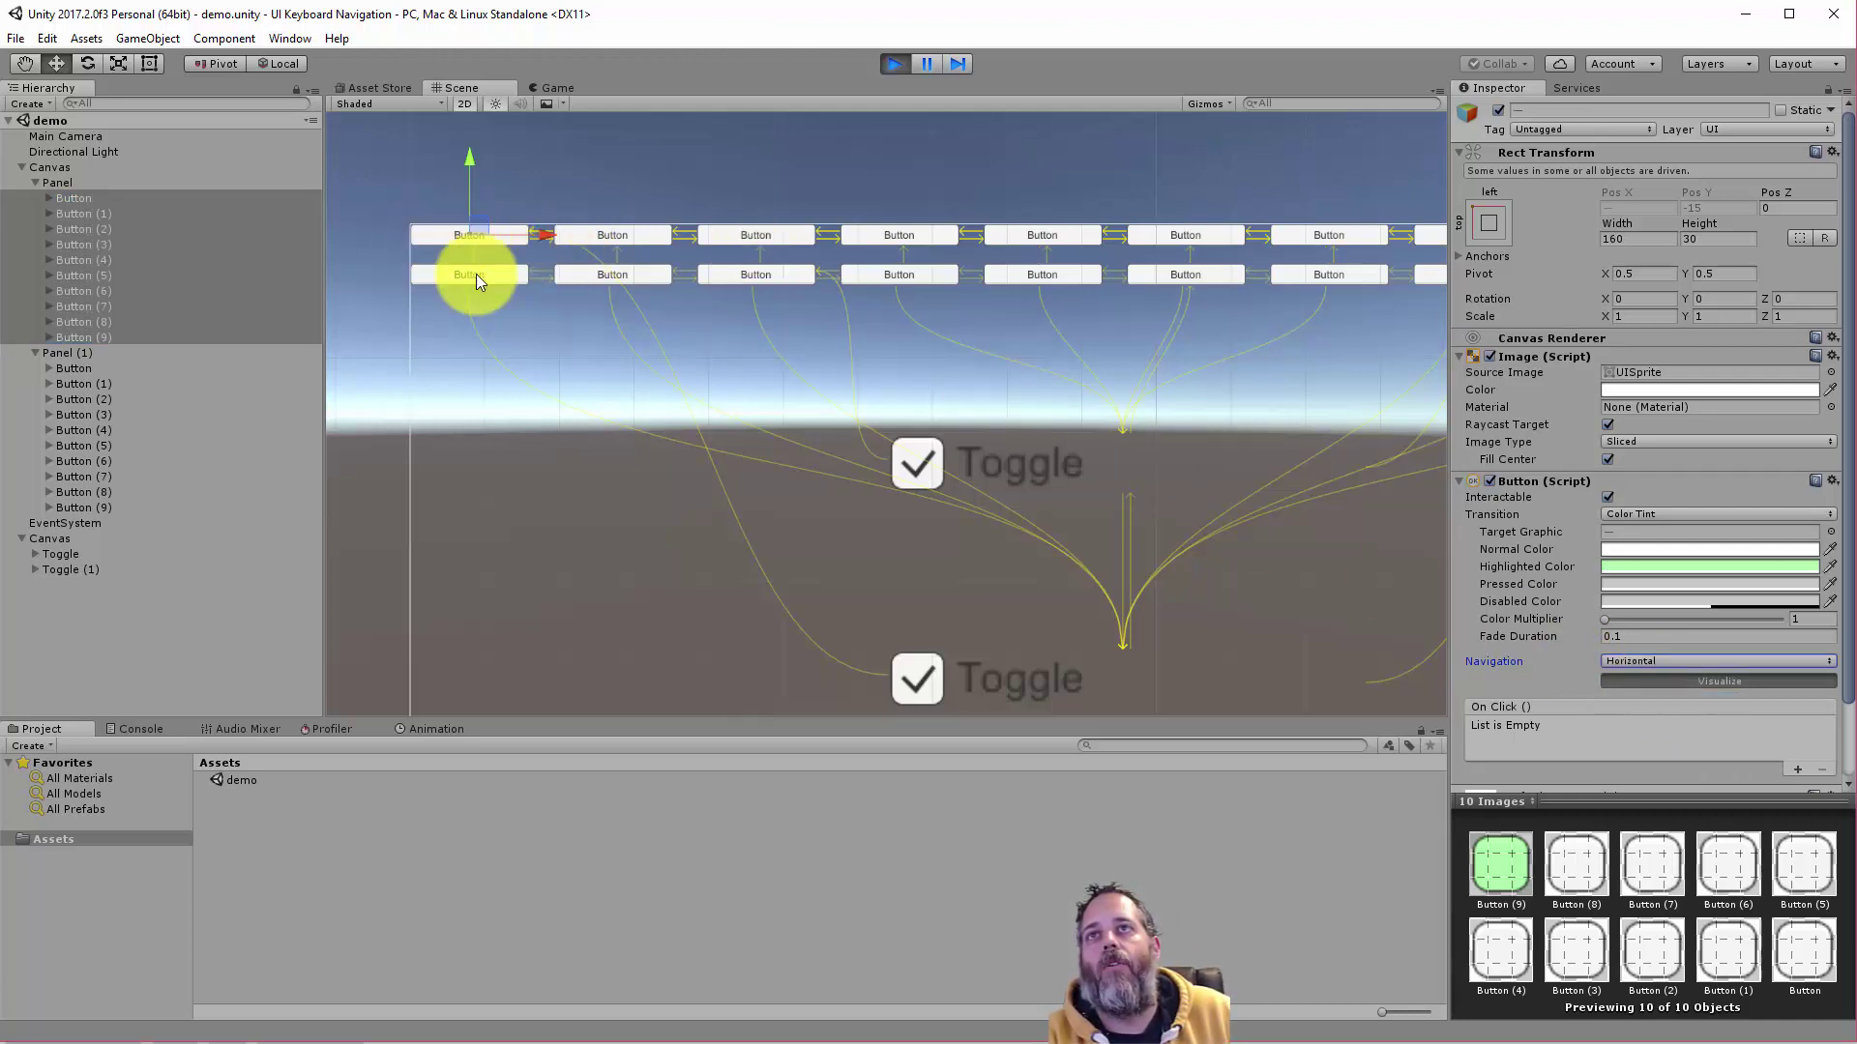
- Test Horizontal navigation in the Game view with left and right arrows along the top row
click(553, 85)
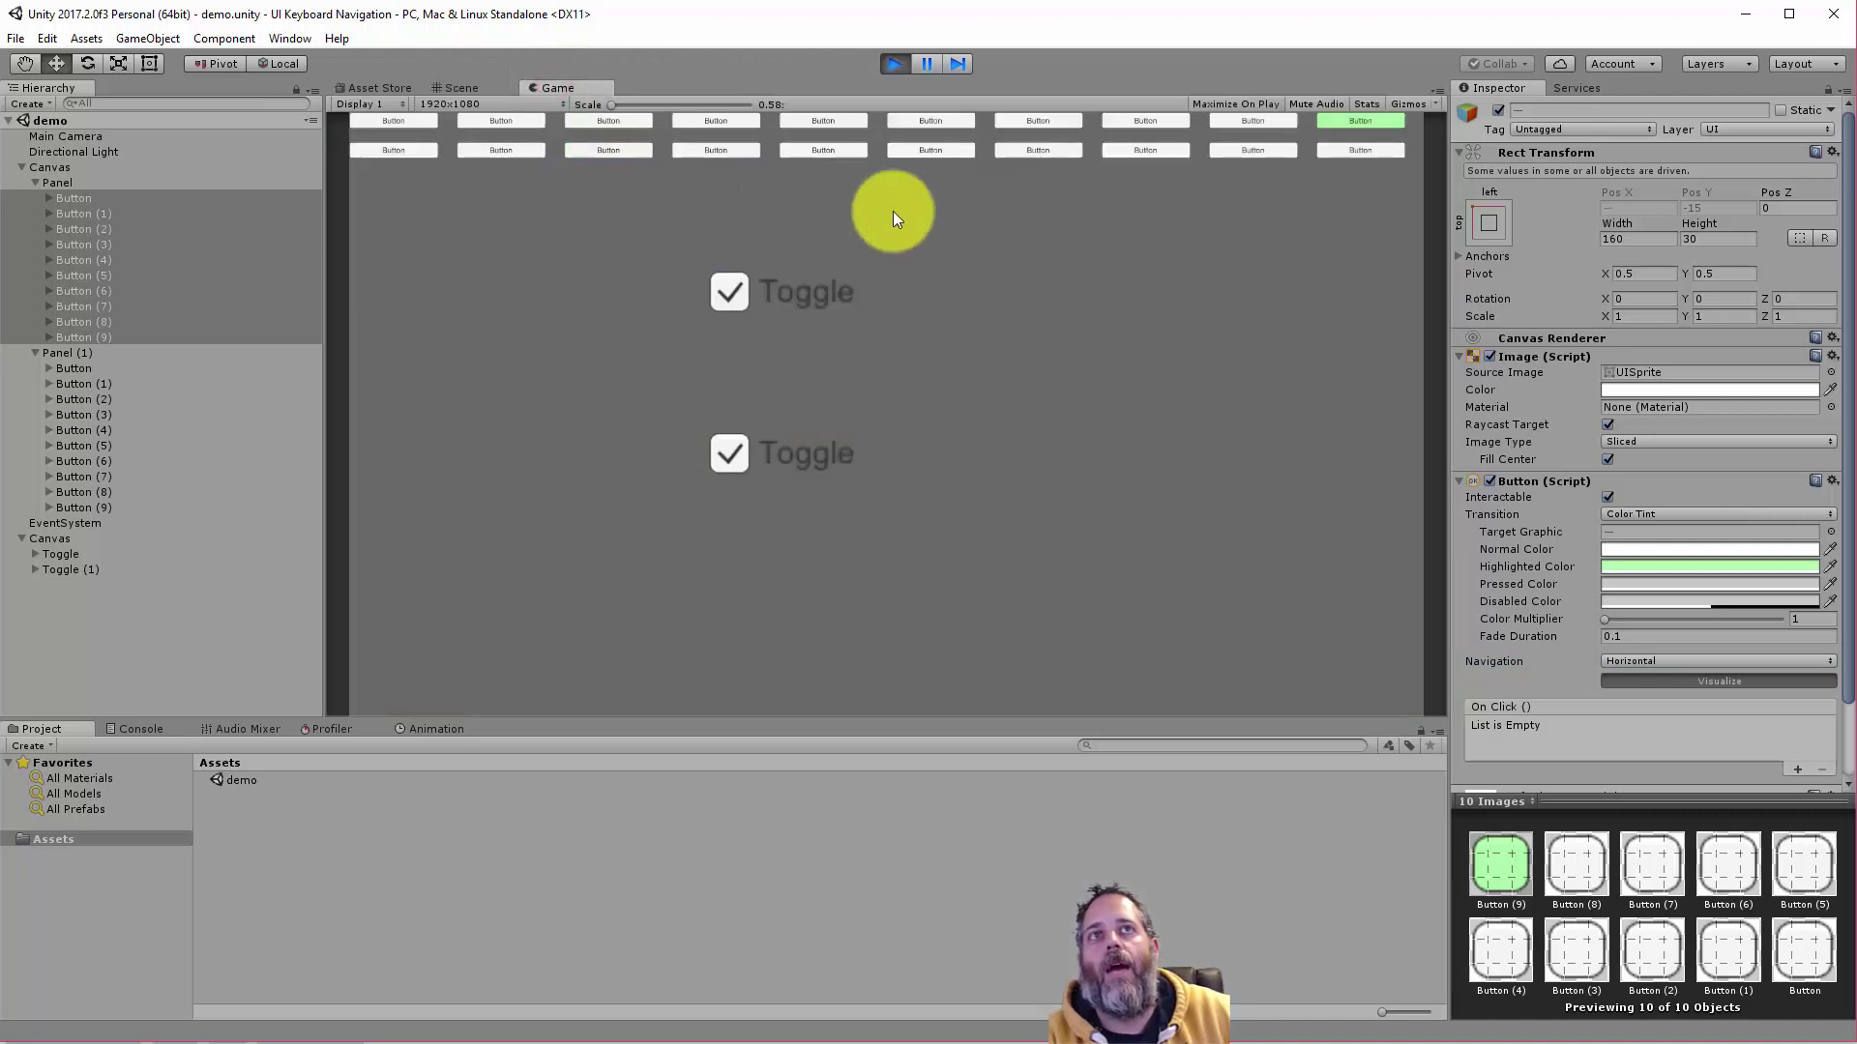
key(Left)
key(Left)
key(Right)
key(Left)
key(Left)
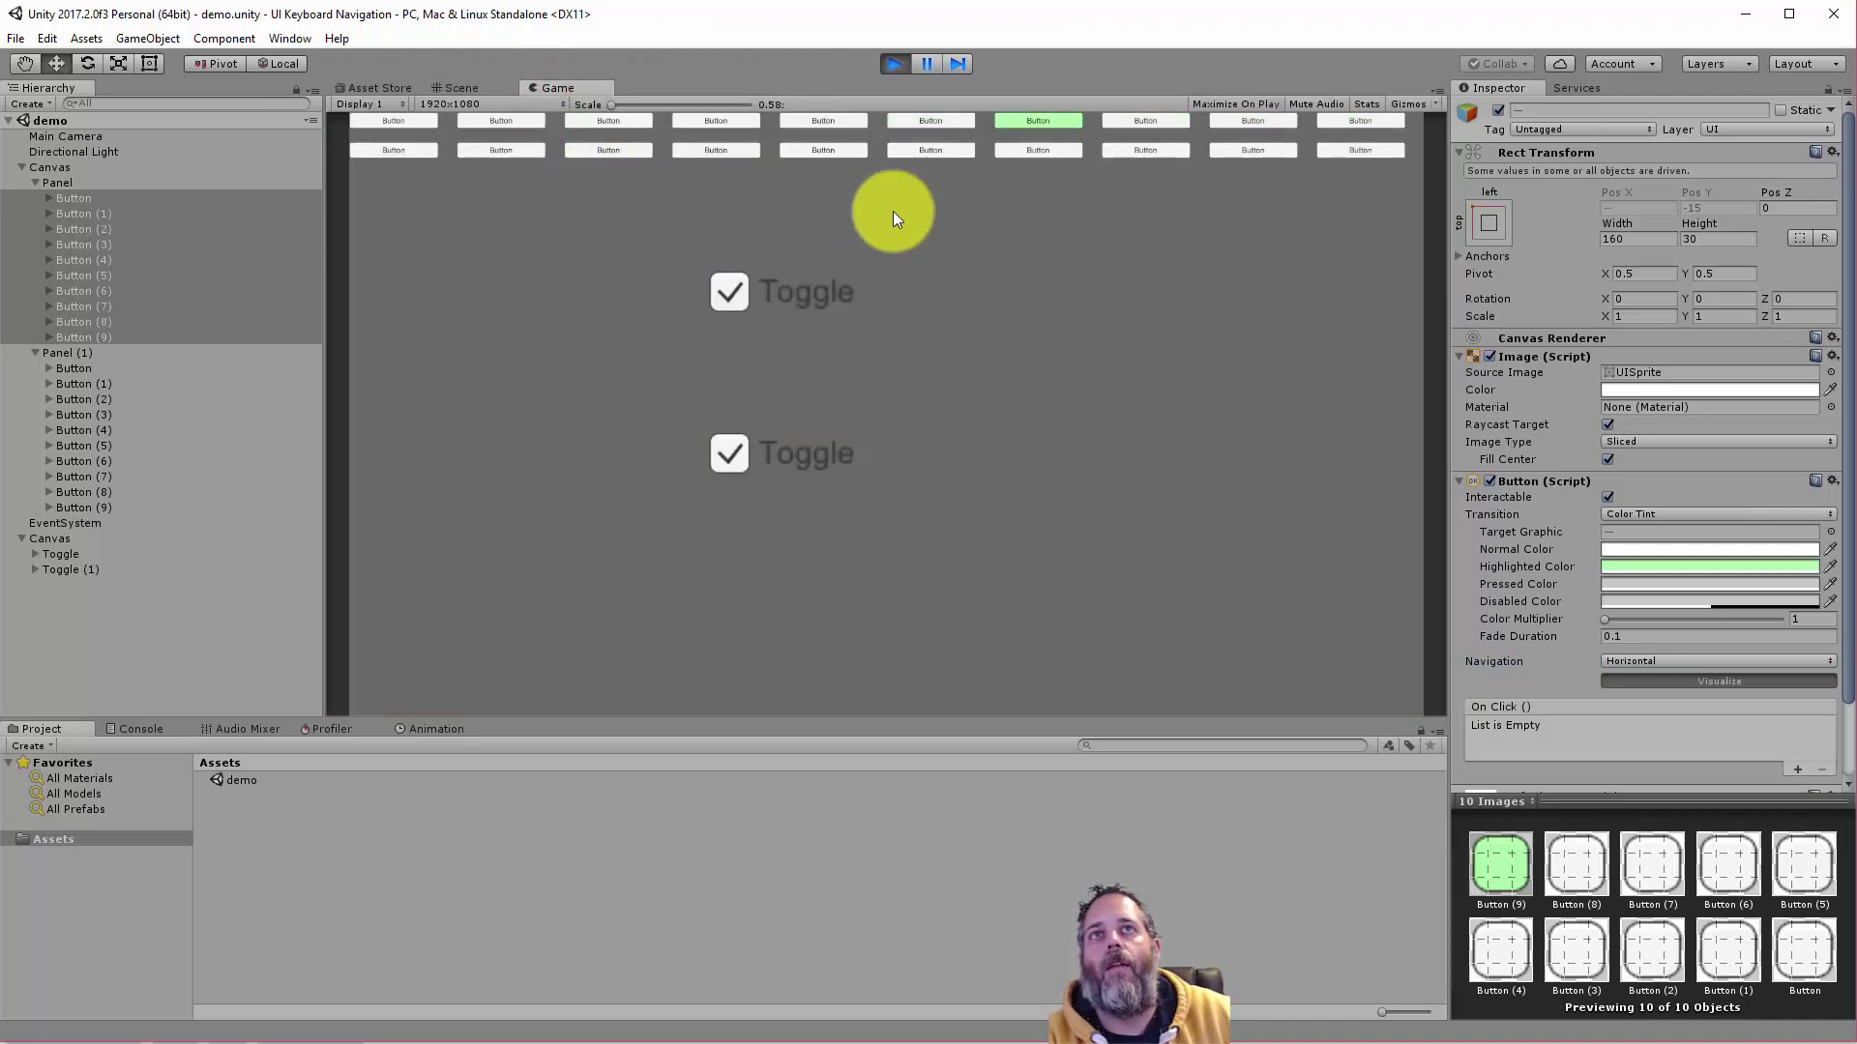
key(Left)
key(Left)
key(Left)
key(Left)
key(Left)
key(Left)
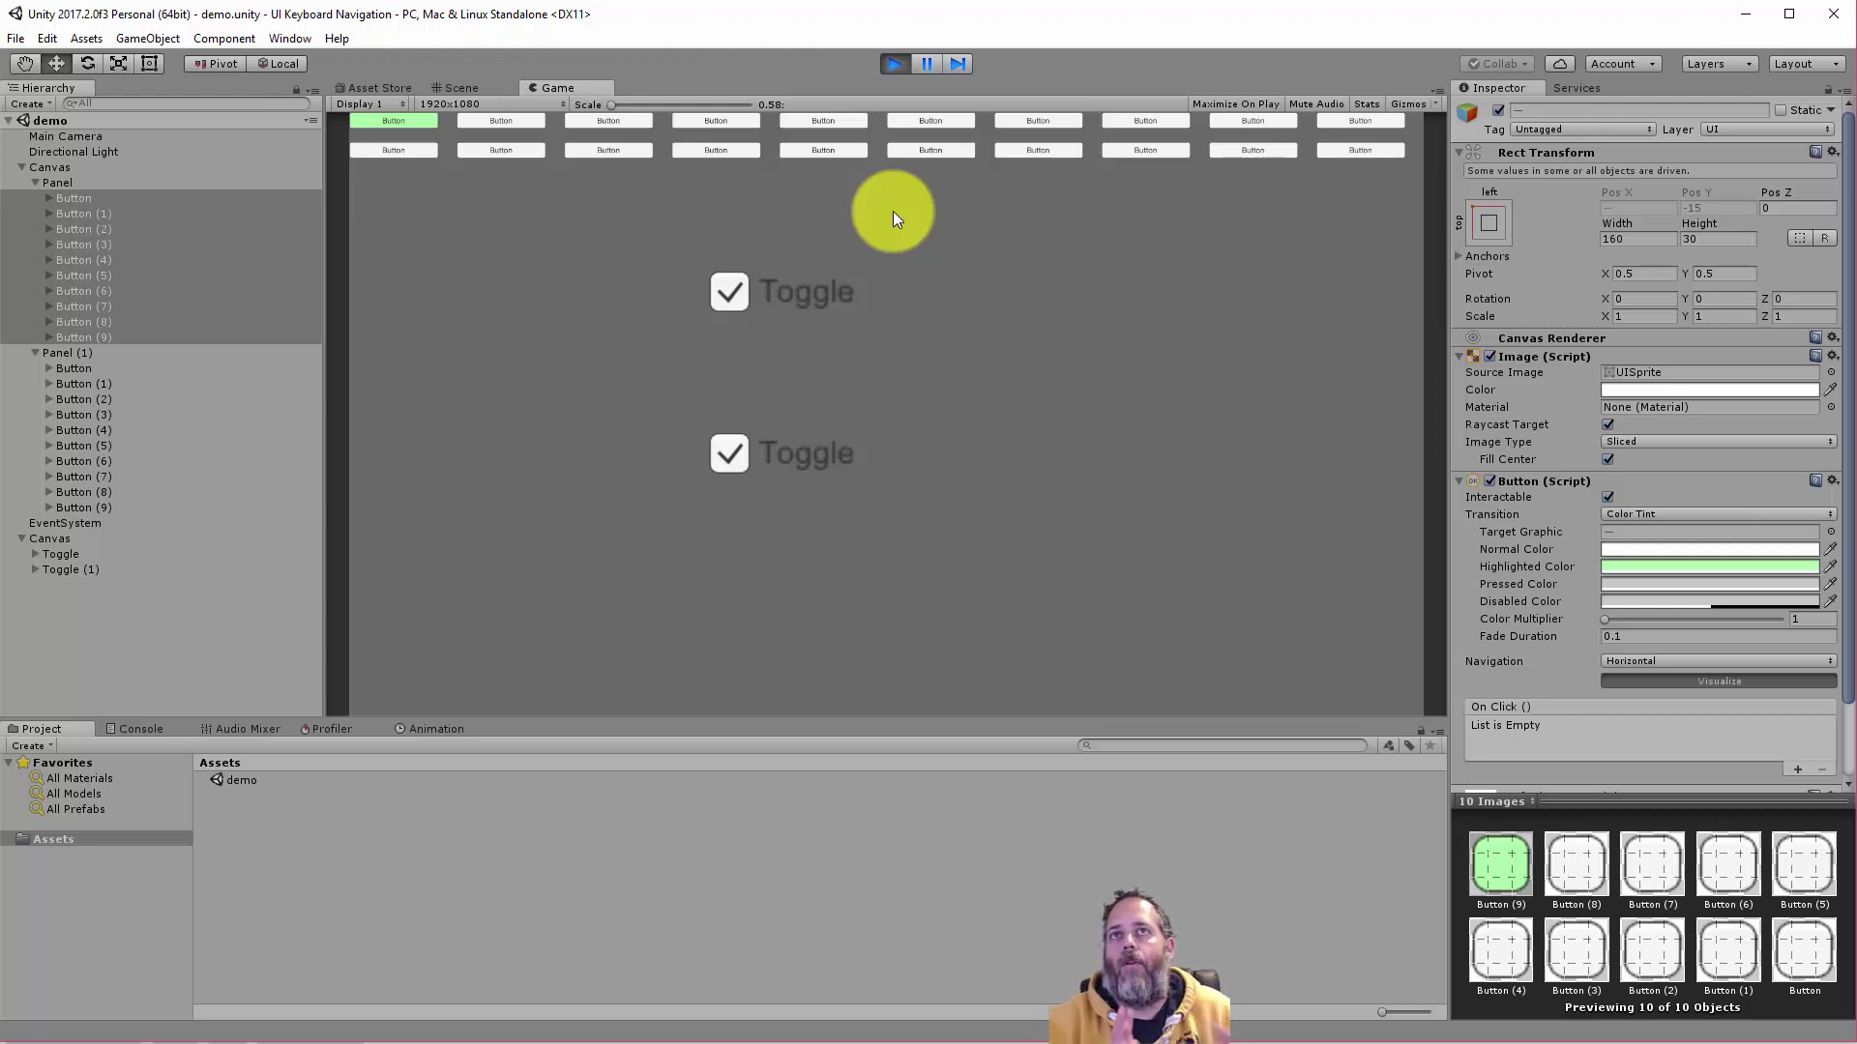
- Select Button (3) through Button (7) and open their Navigation mode list
click(168, 273)
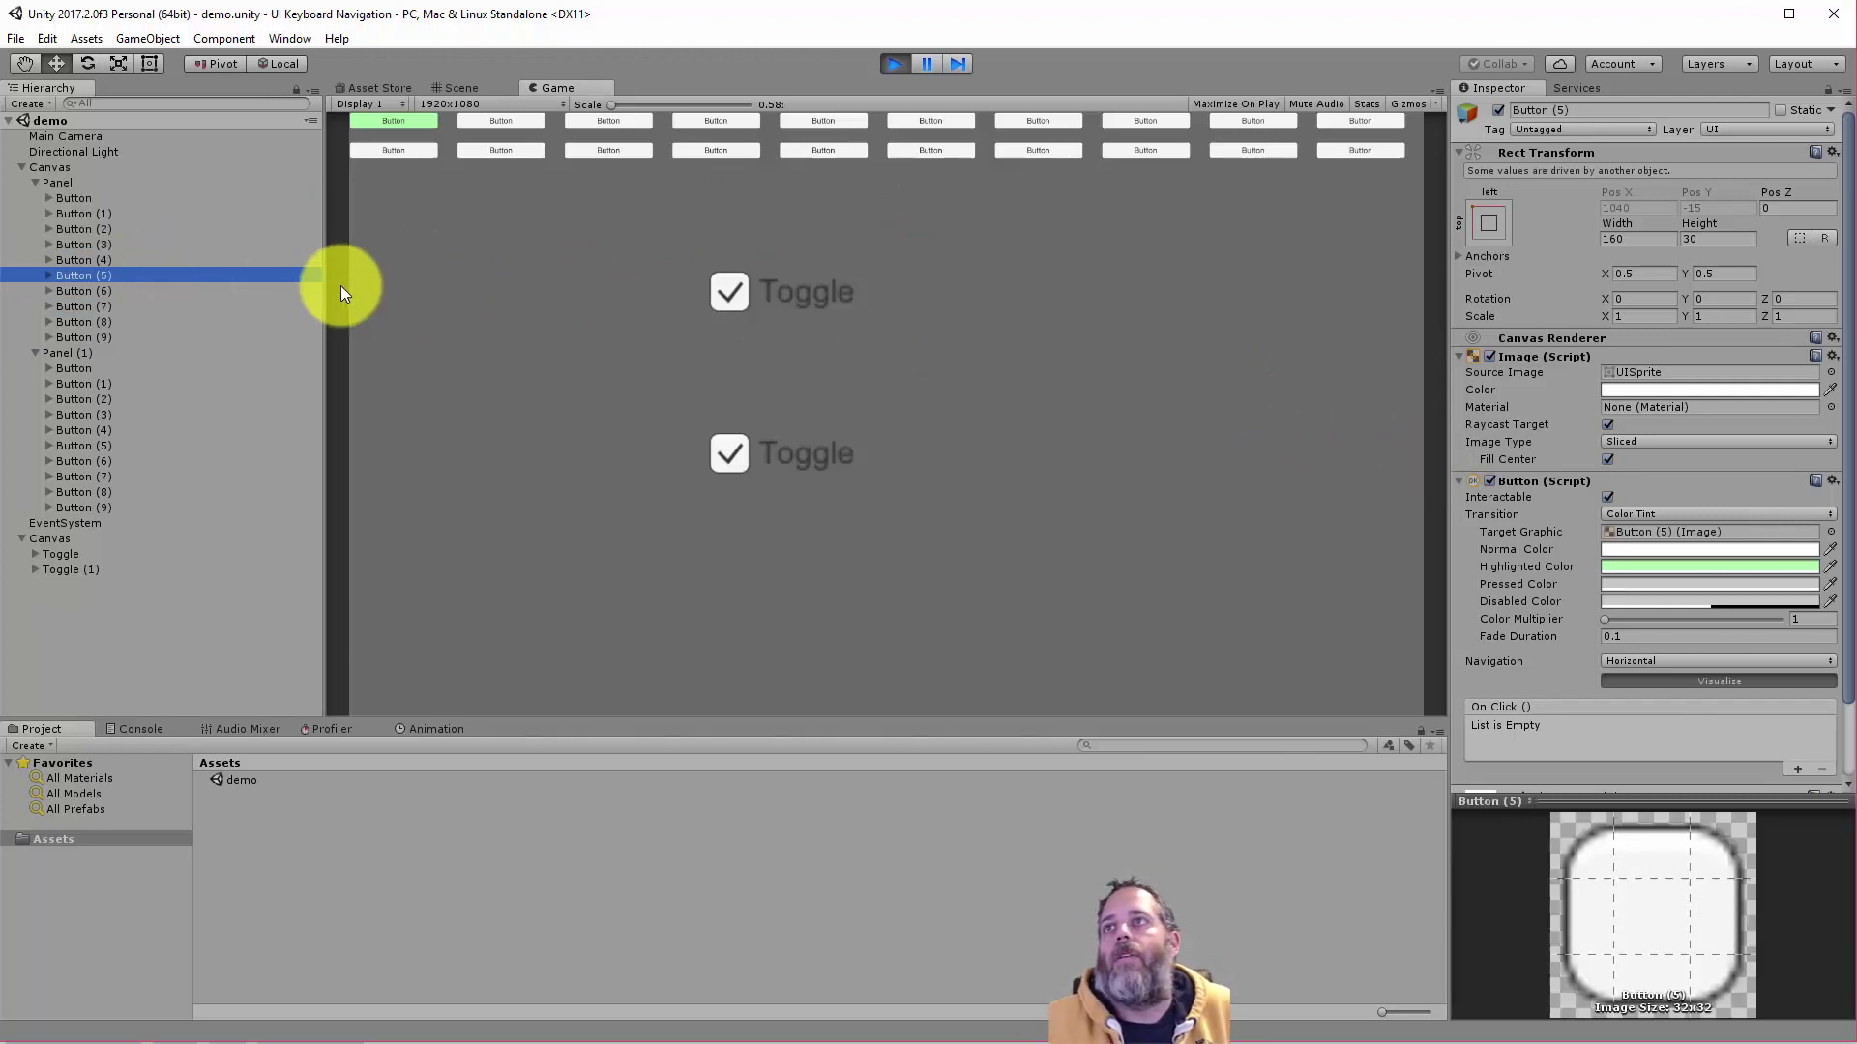
click(107, 249)
shift+click(100, 304)
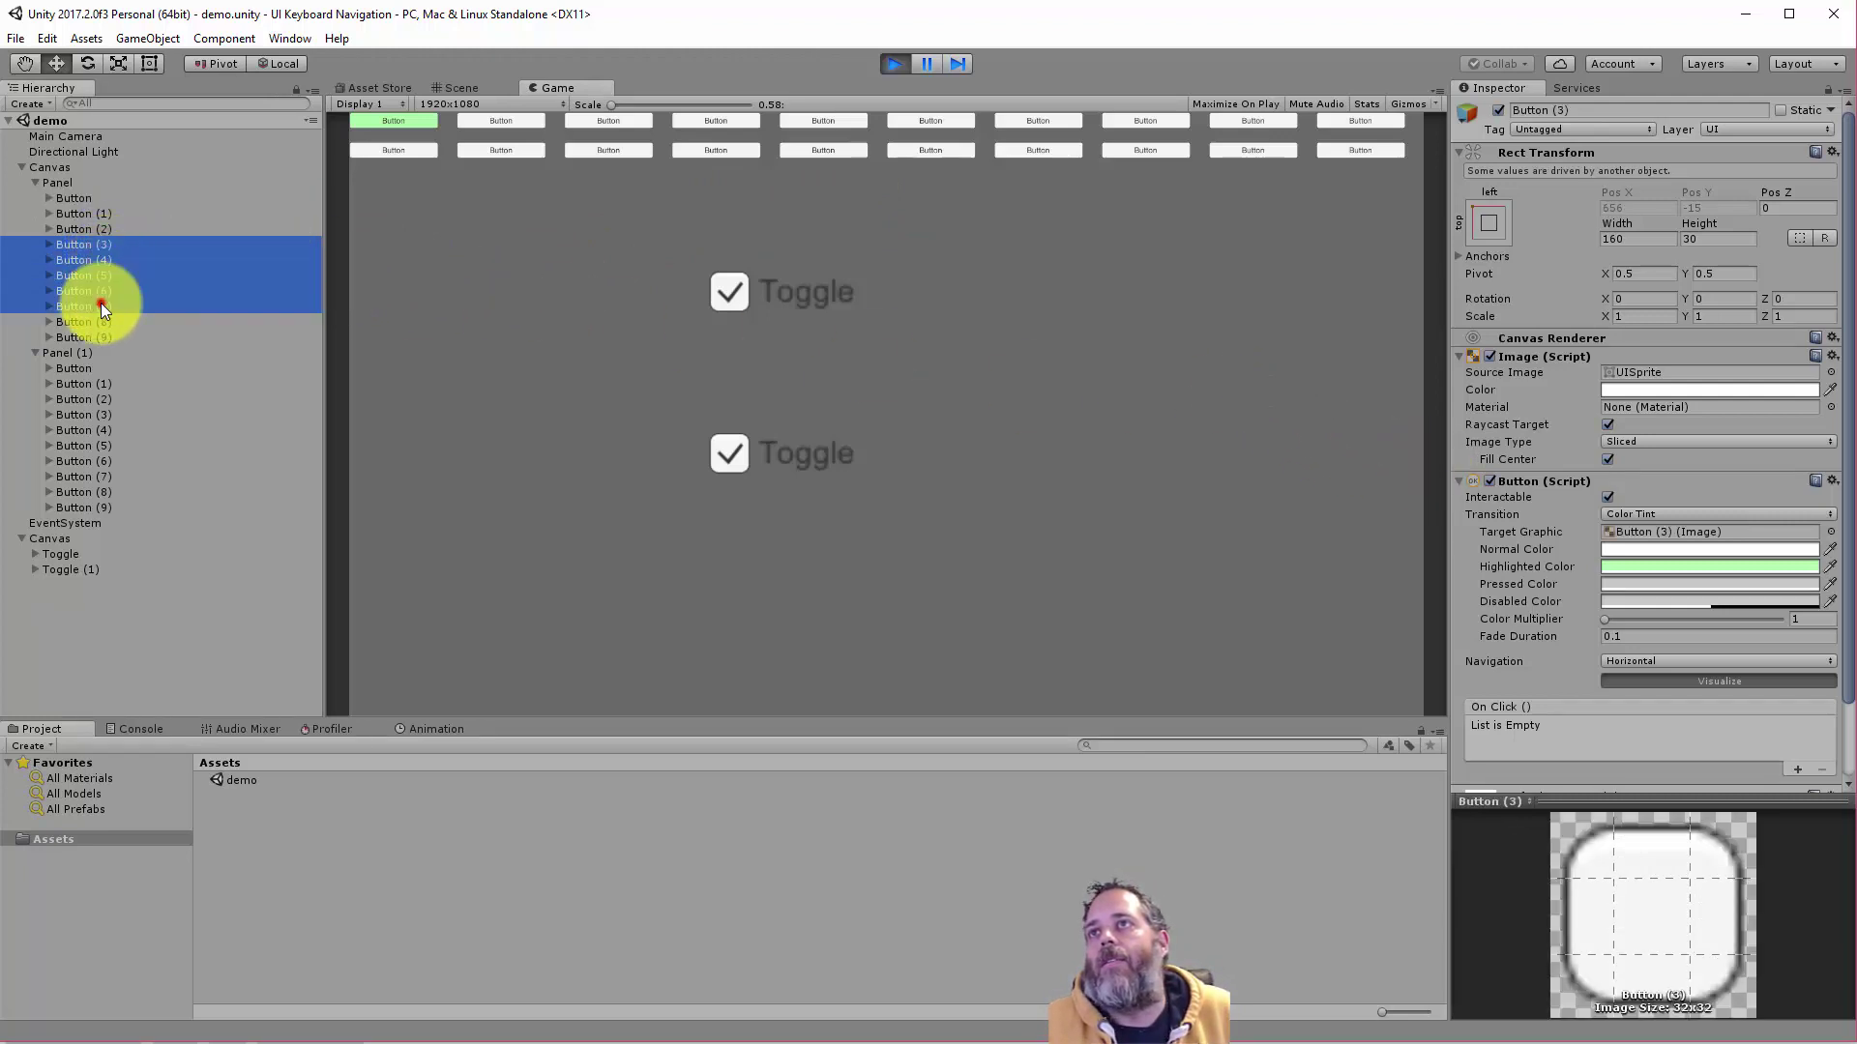
click(1644, 661)
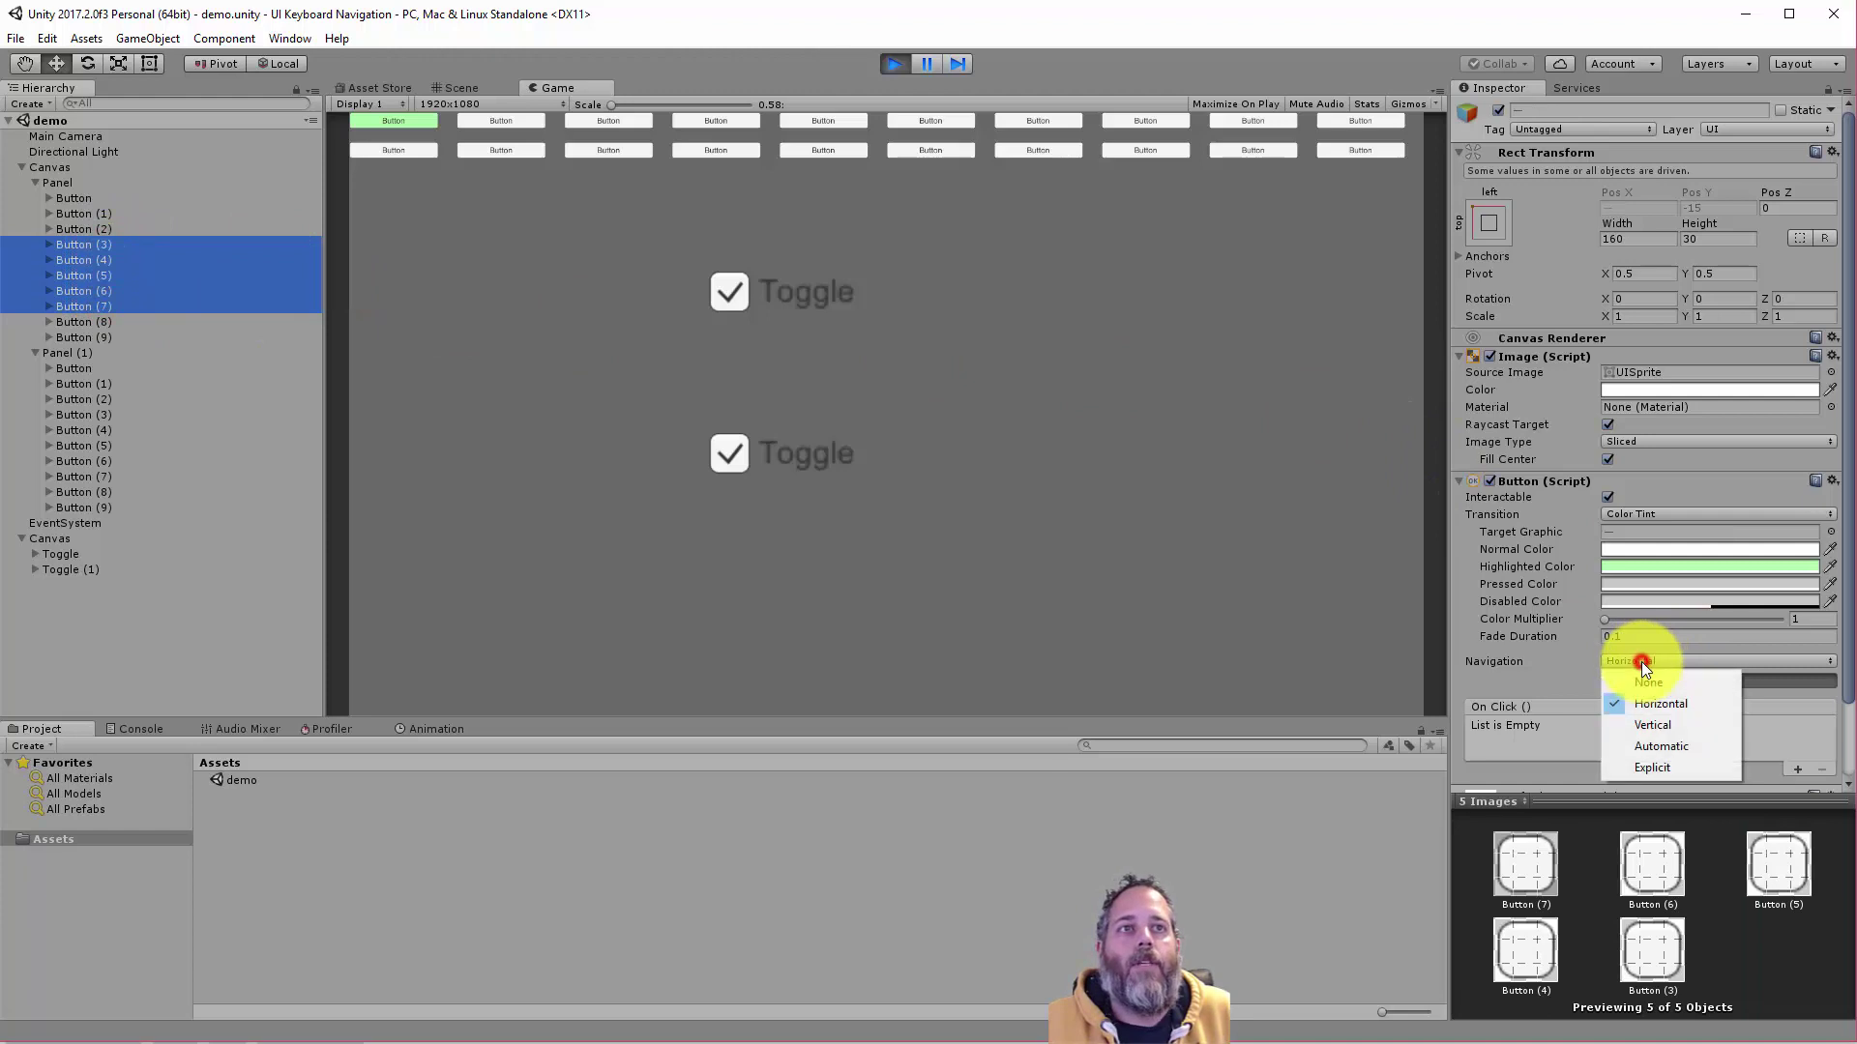
- Switch Button (3)–(7) to Automatic navigation and arrow between both rows in the running game
click(1656, 744)
click(1154, 470)
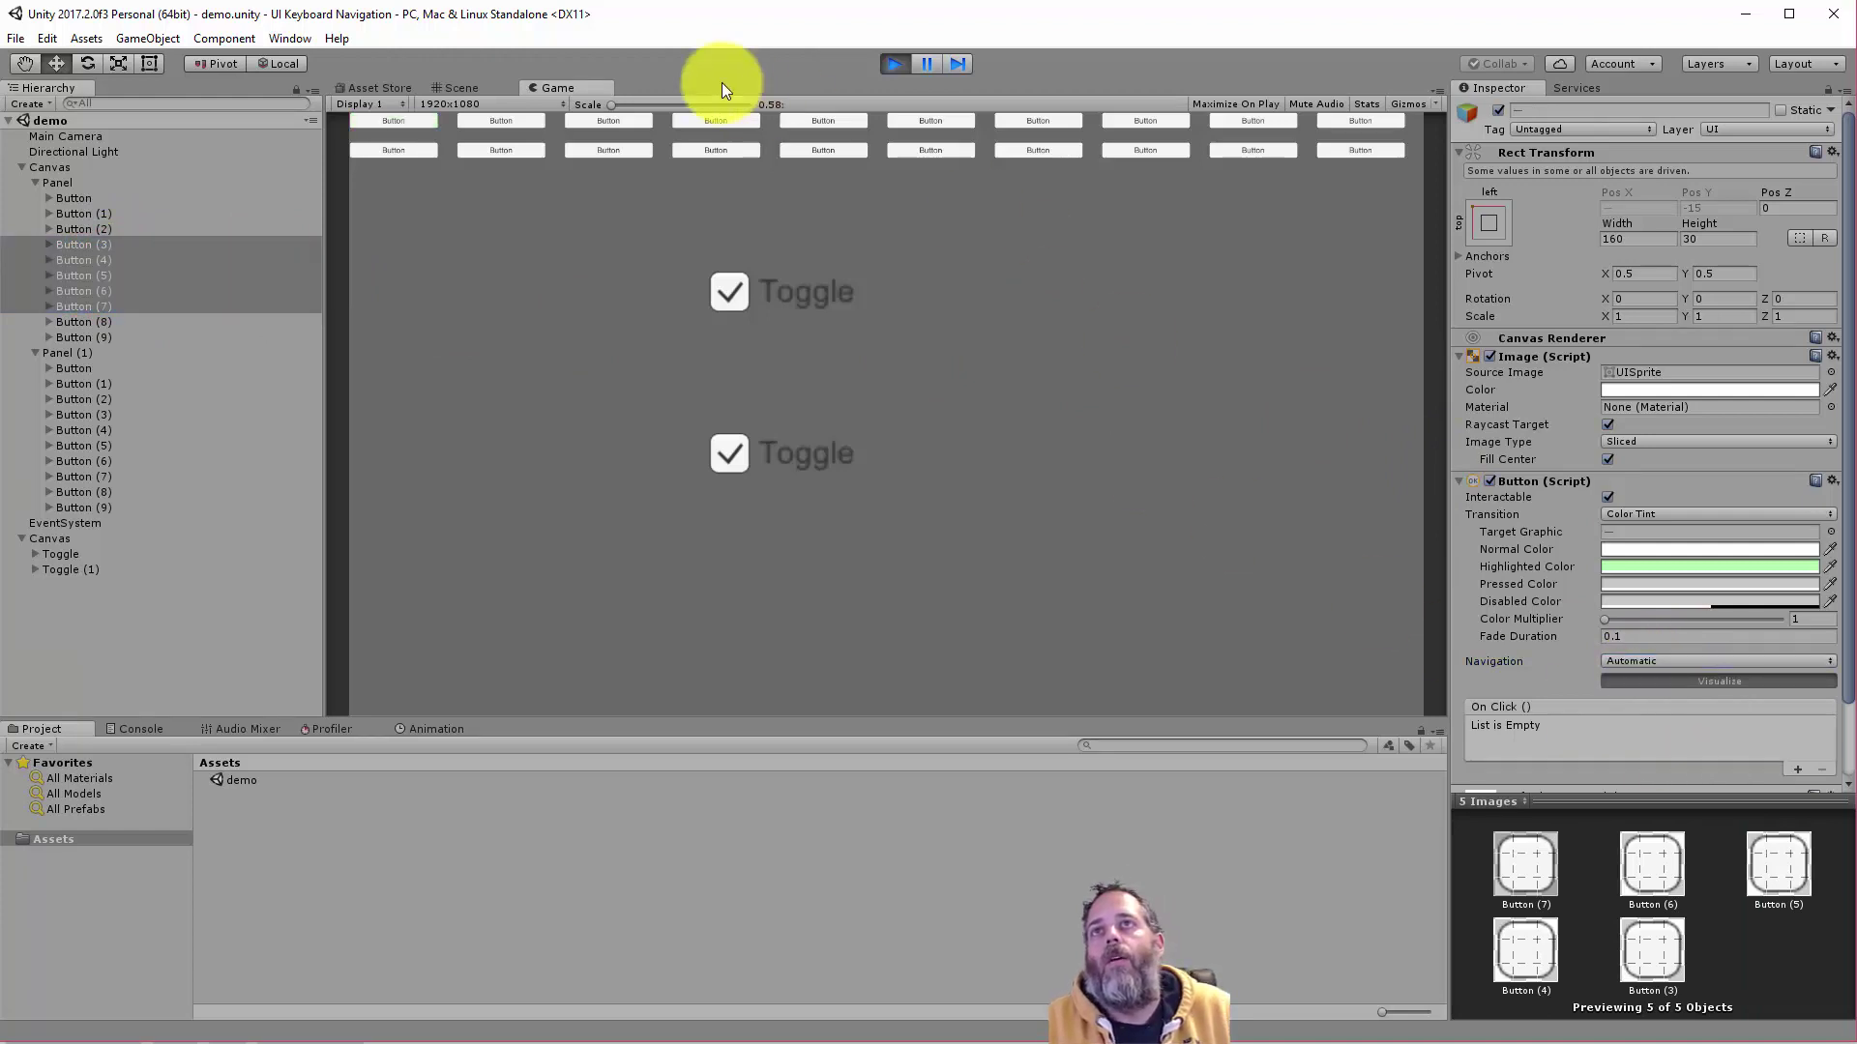
click(424, 117)
key(Right)
key(Right)
key(Right)
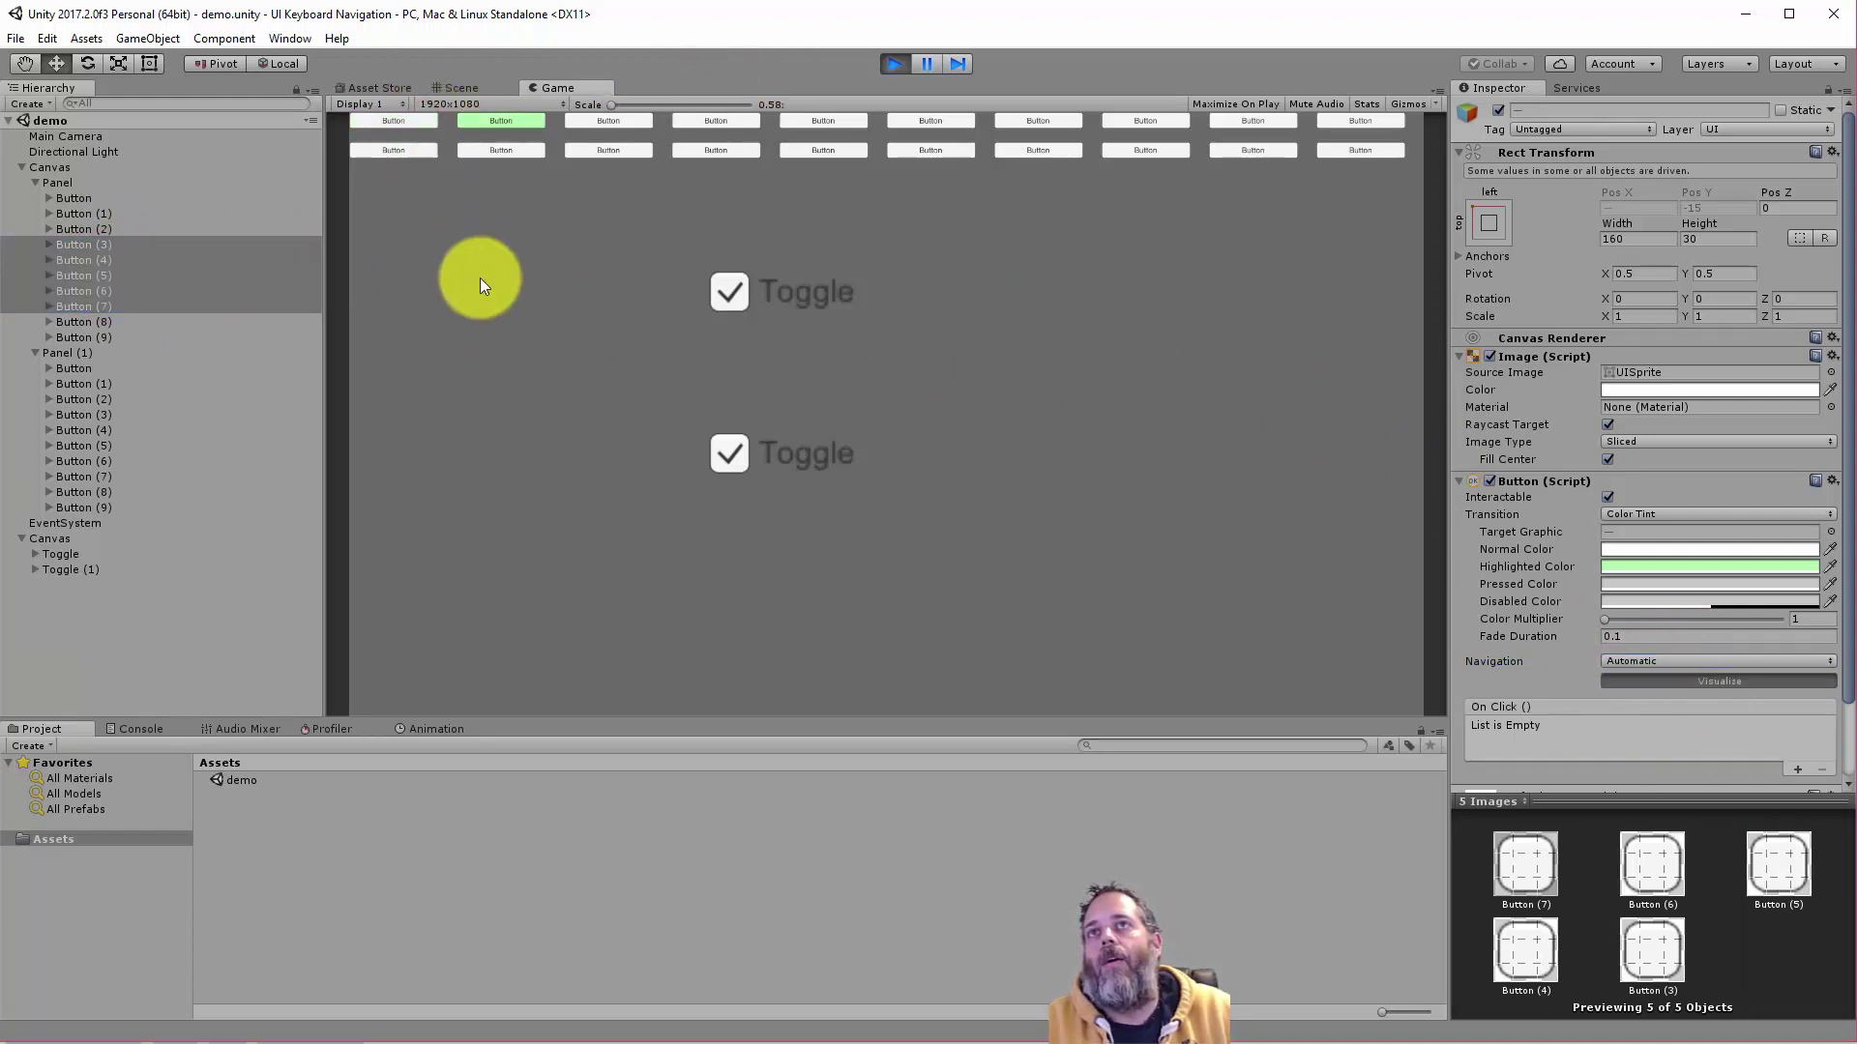
key(Down)
key(Up)
key(Left)
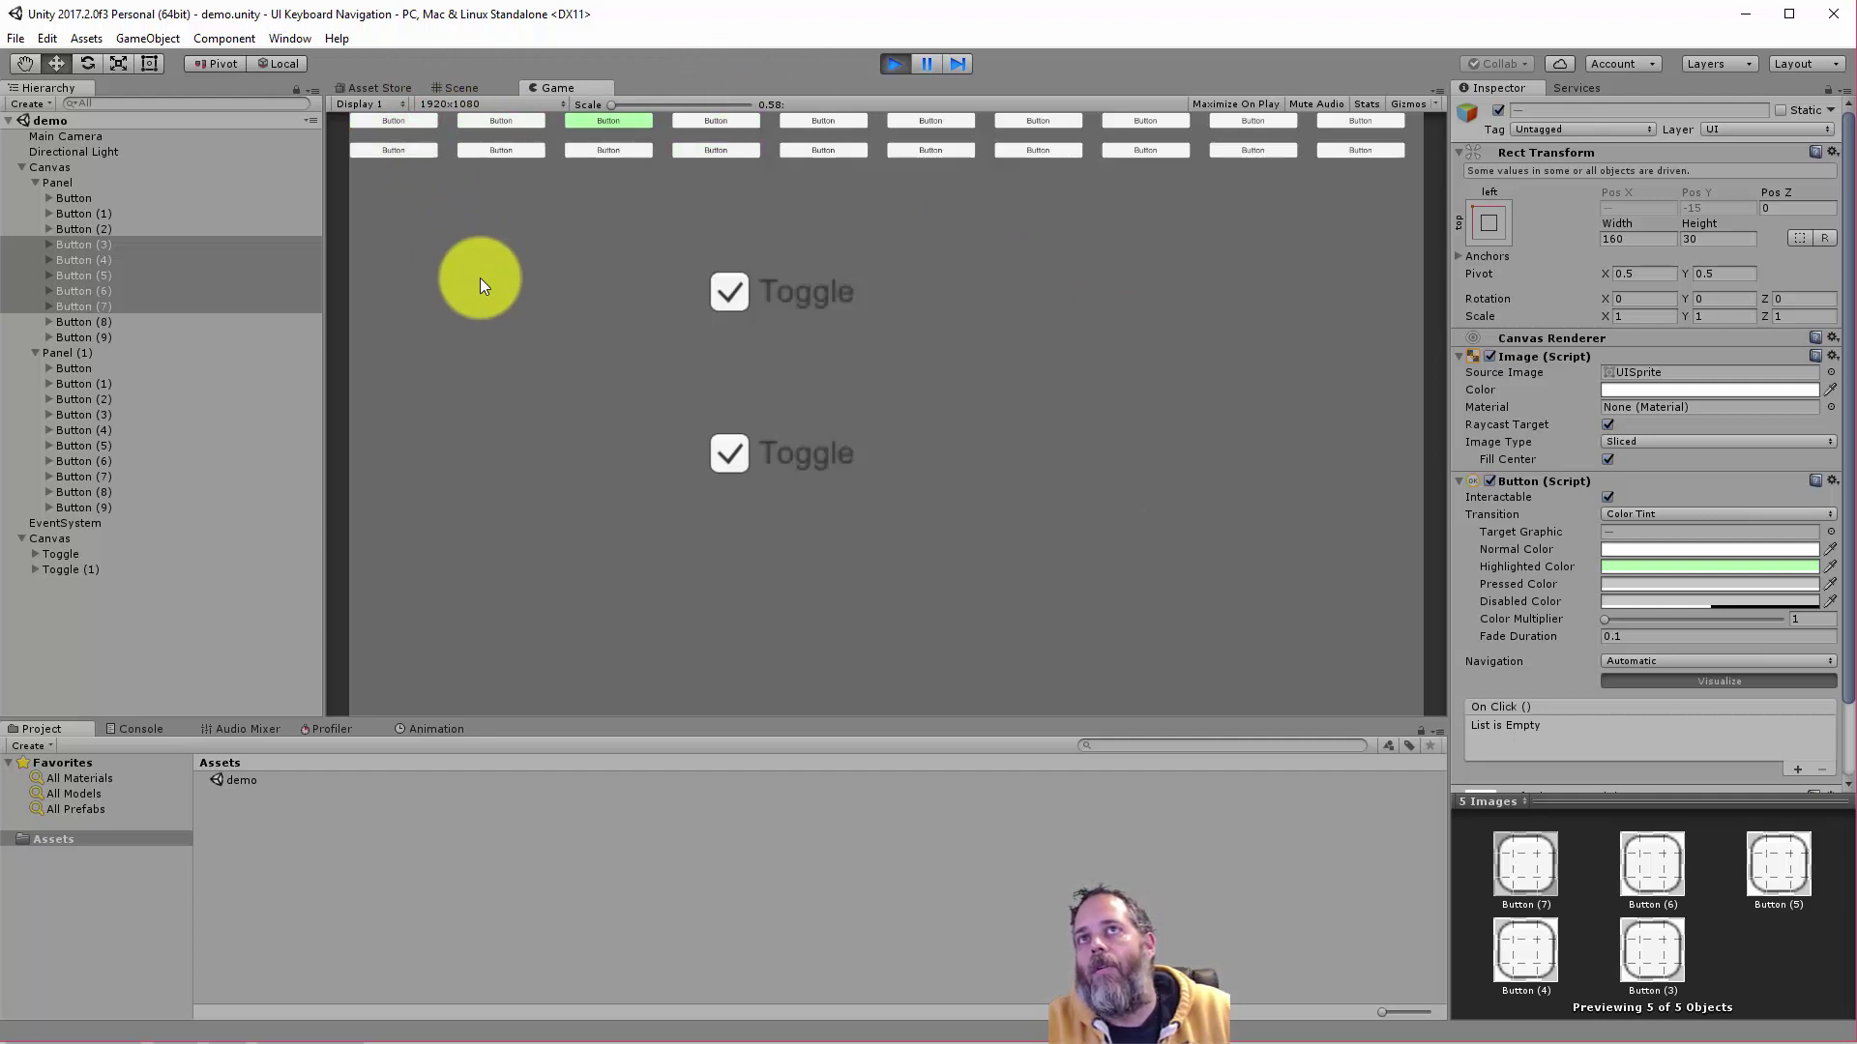
key(Down)
key(Left)
key(Left)
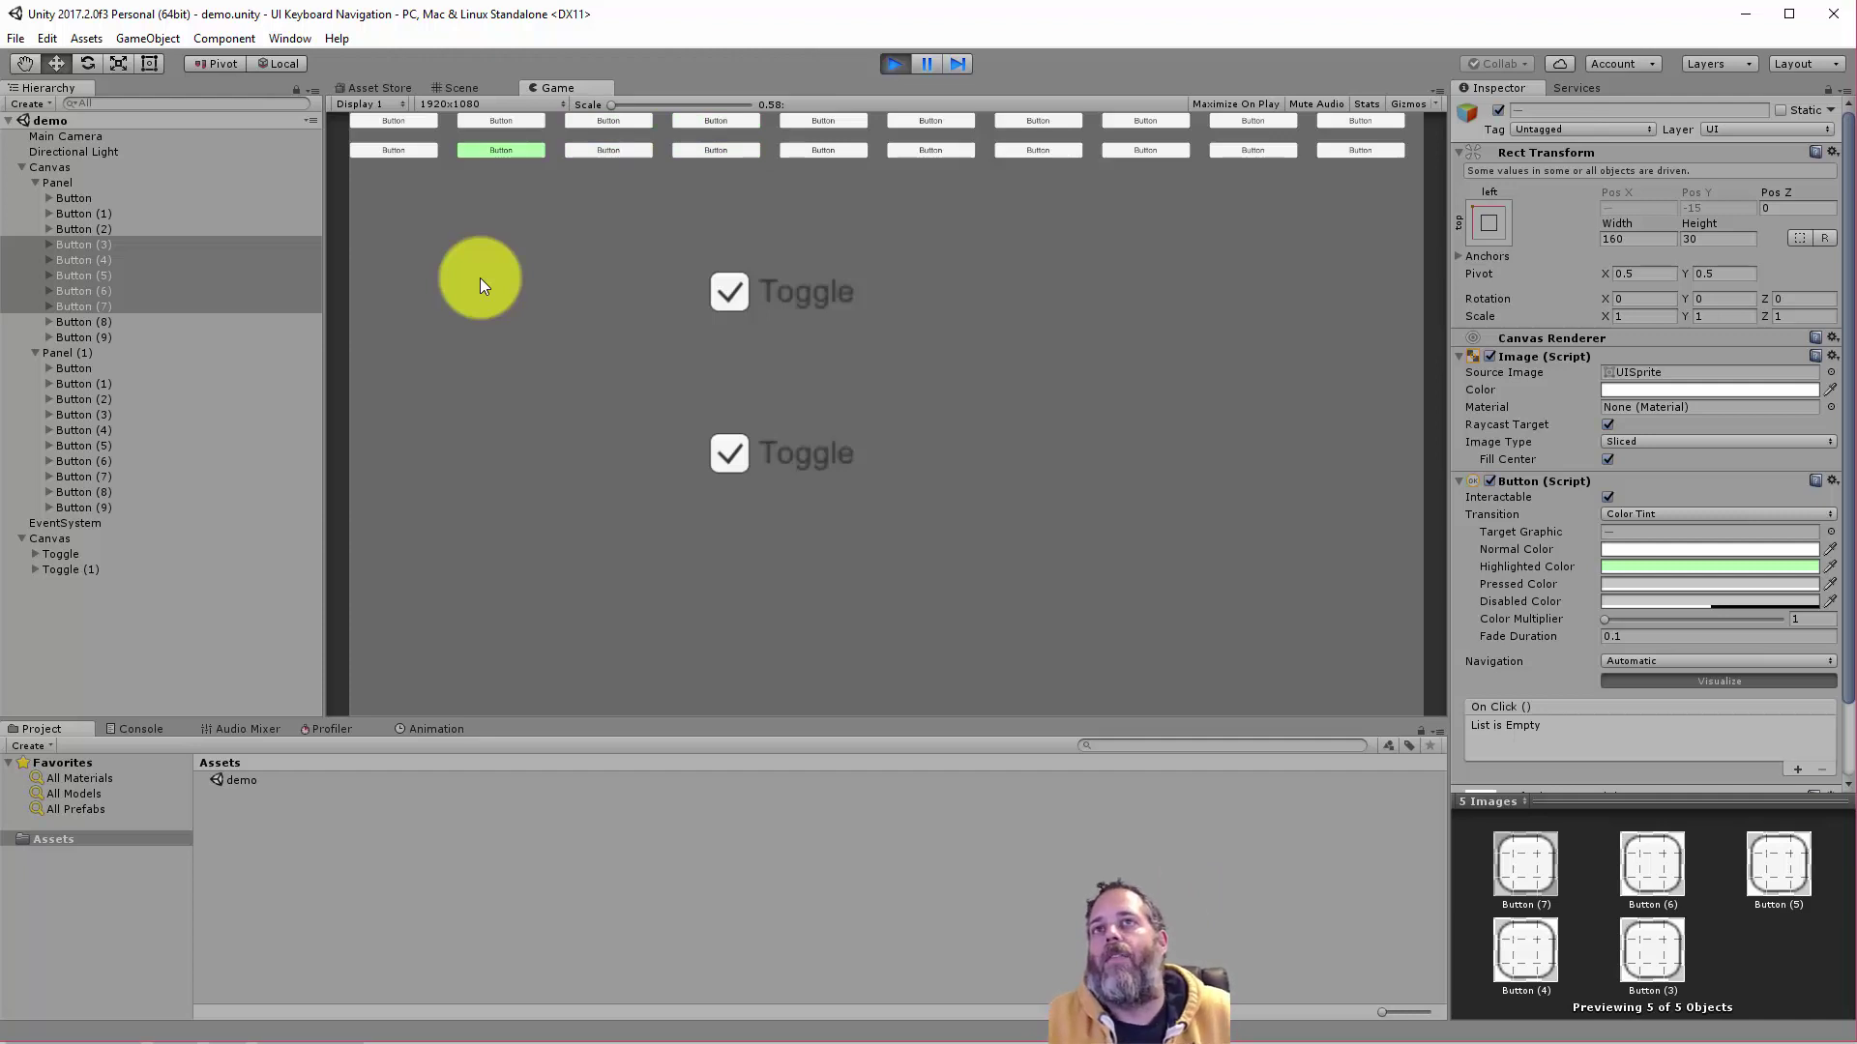
click(480, 280)
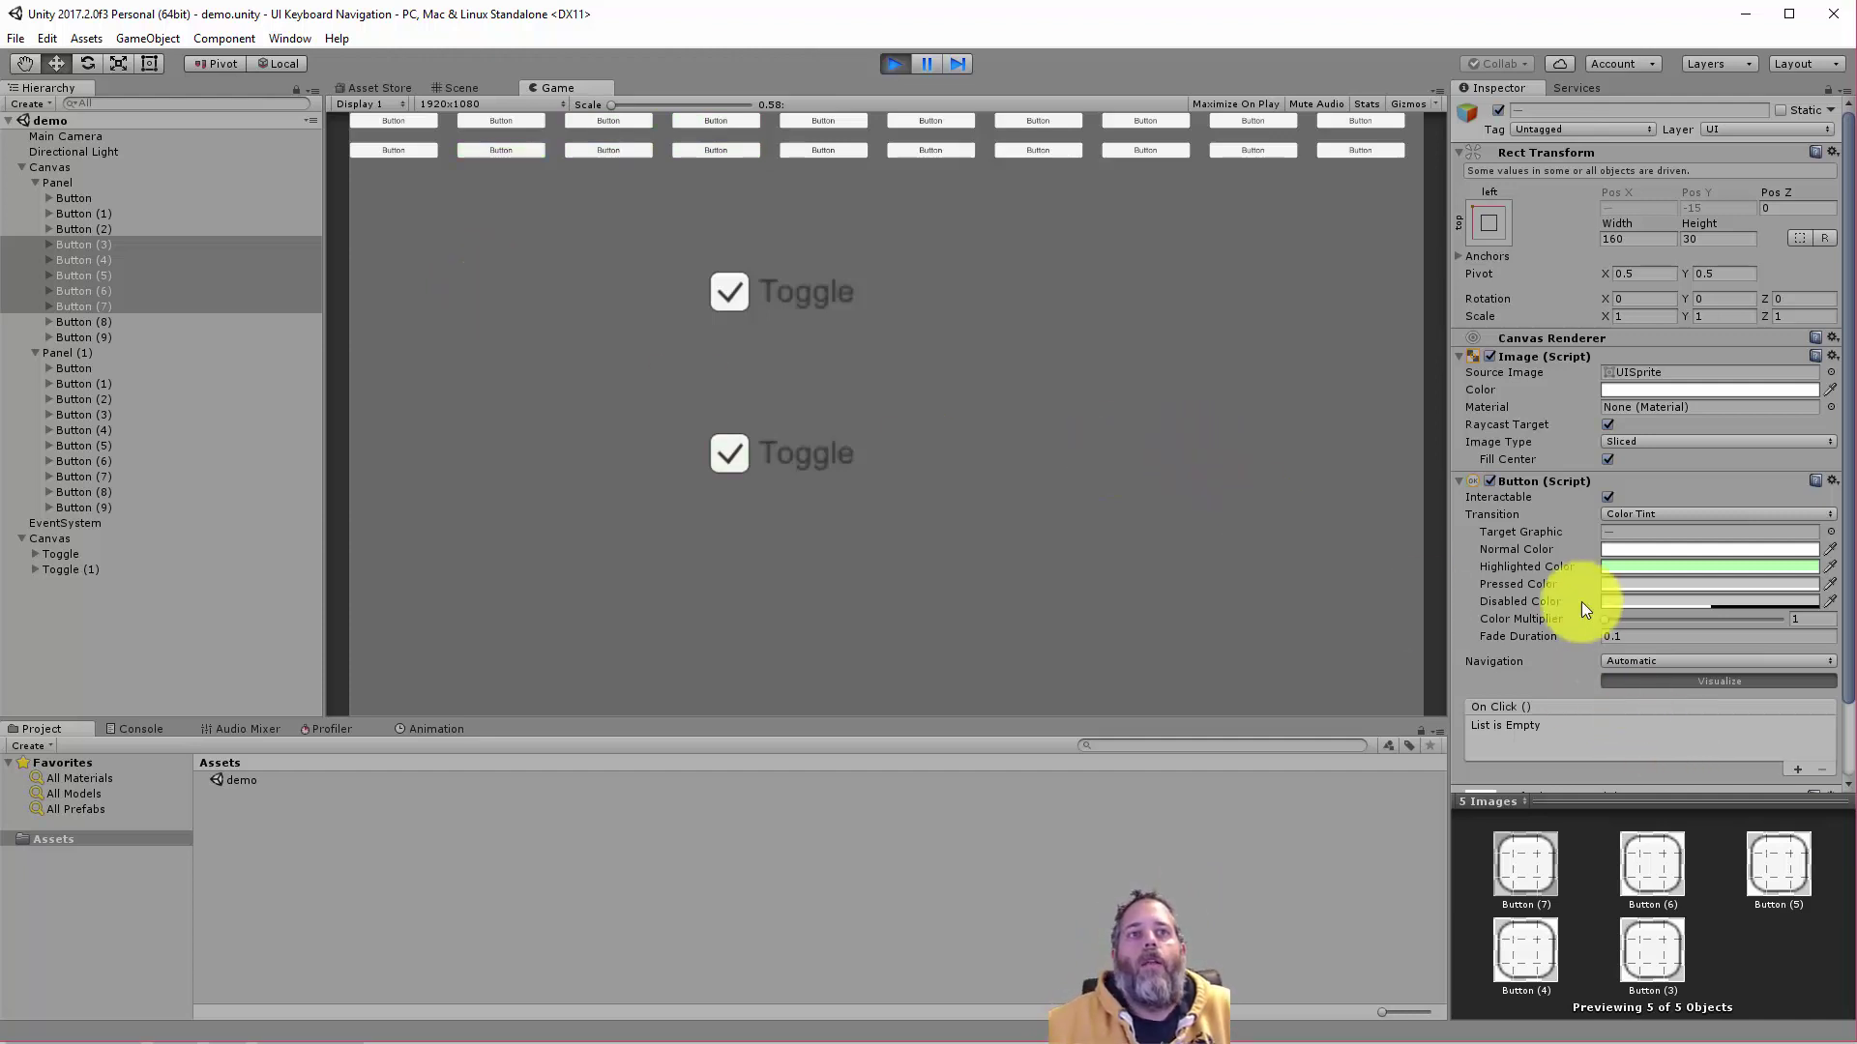
- Set Button through Button (9) to Vertical navigation and check the links in the Scene view
click(1655, 666)
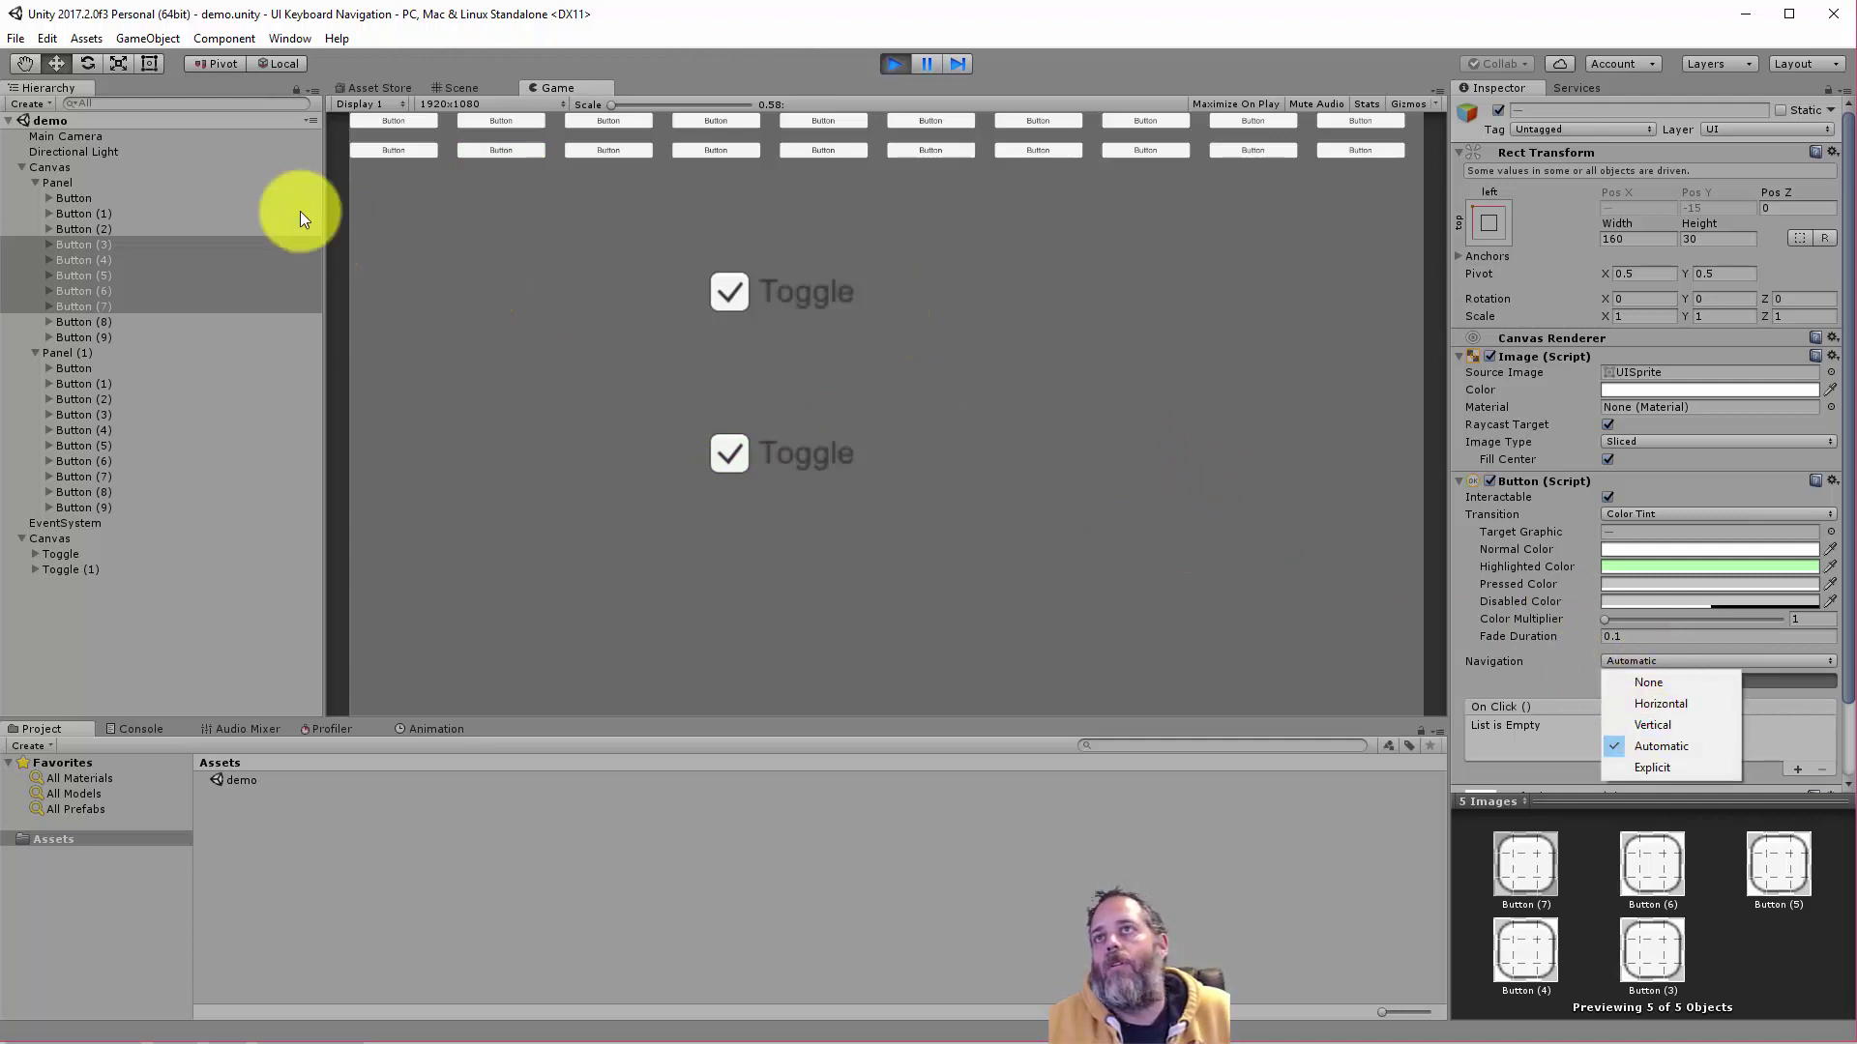
click(85, 201)
shift+click(80, 334)
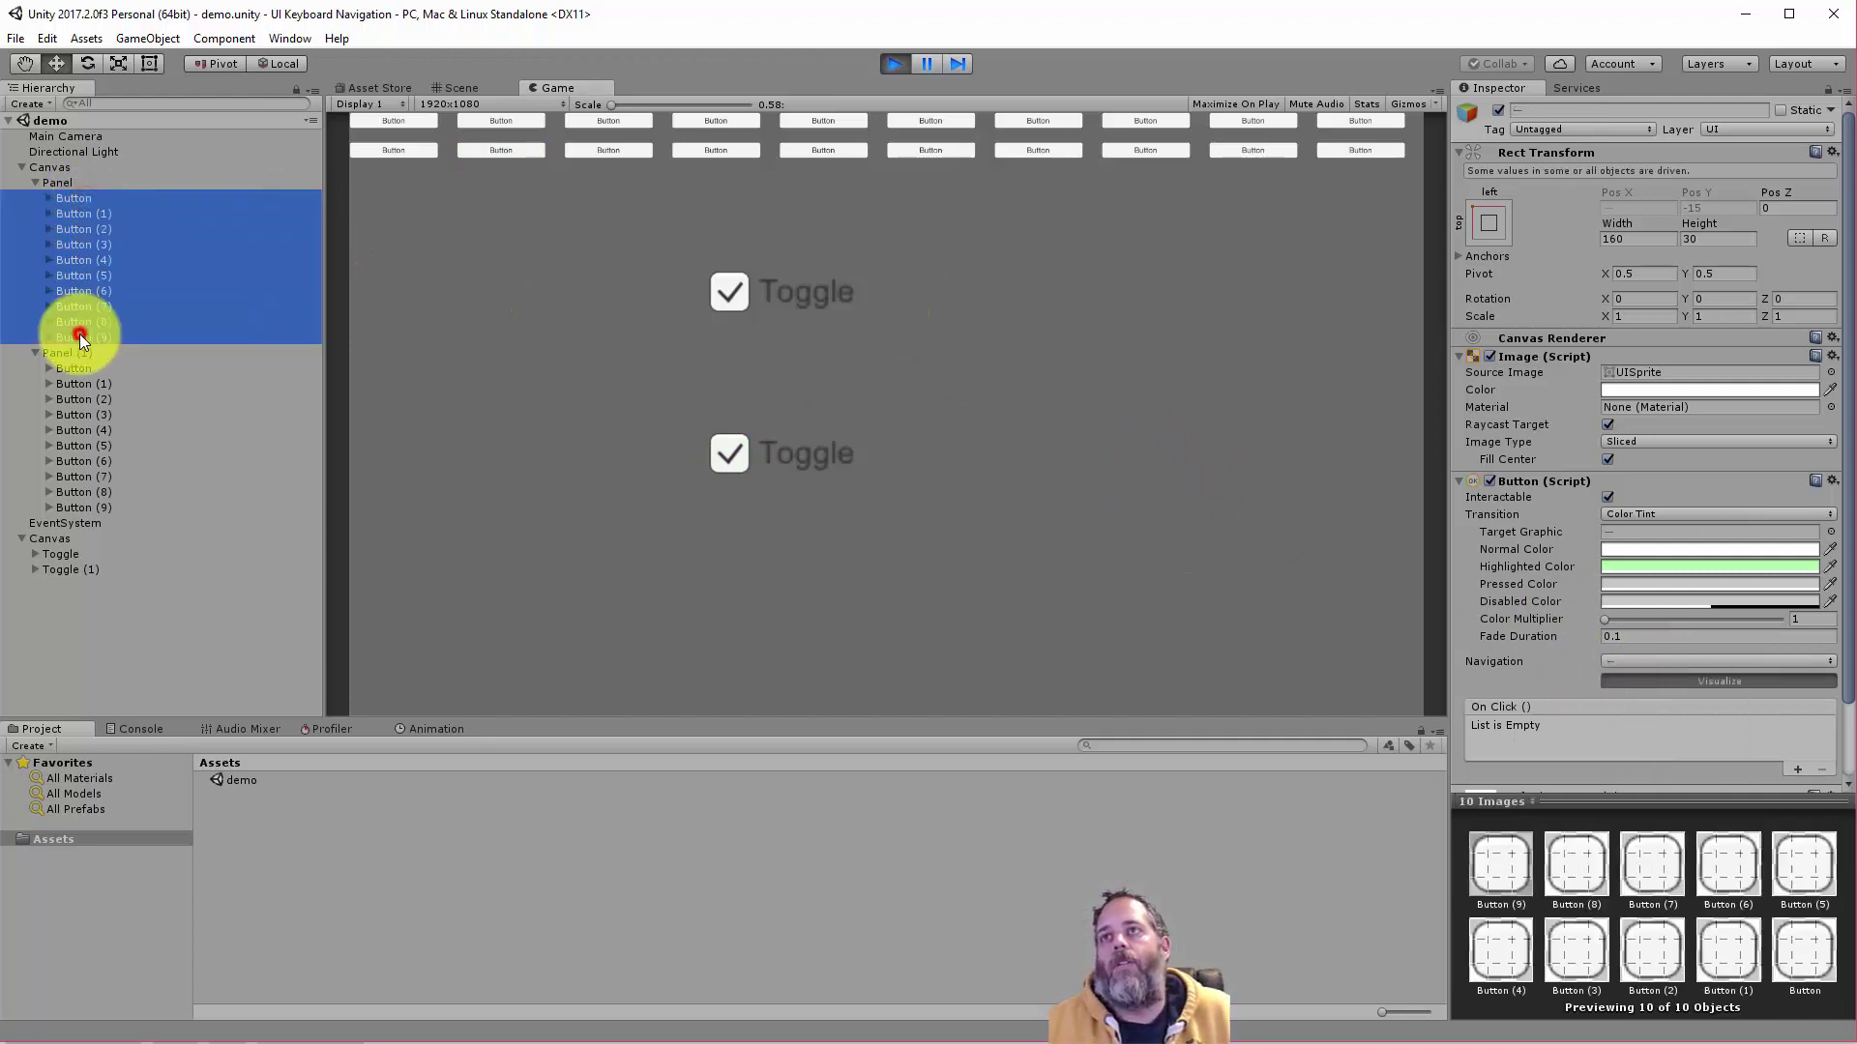
click(1652, 662)
click(1653, 723)
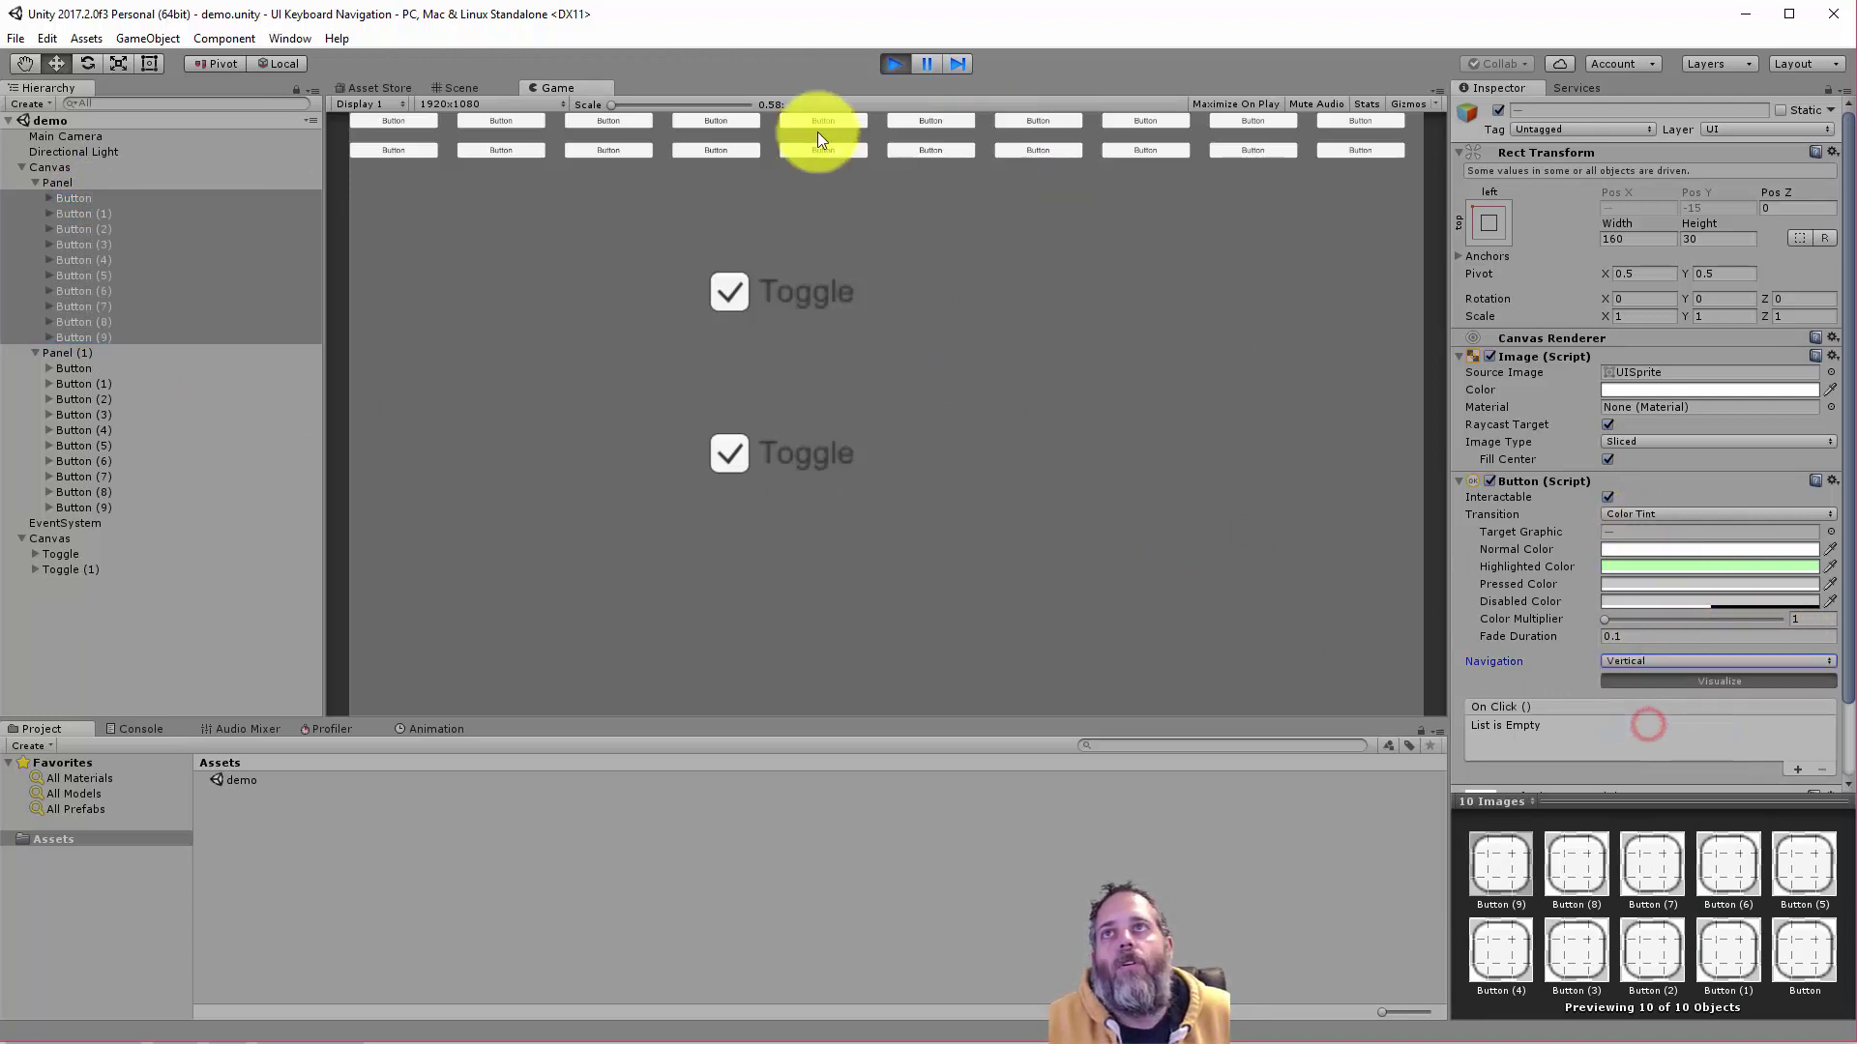
click(458, 89)
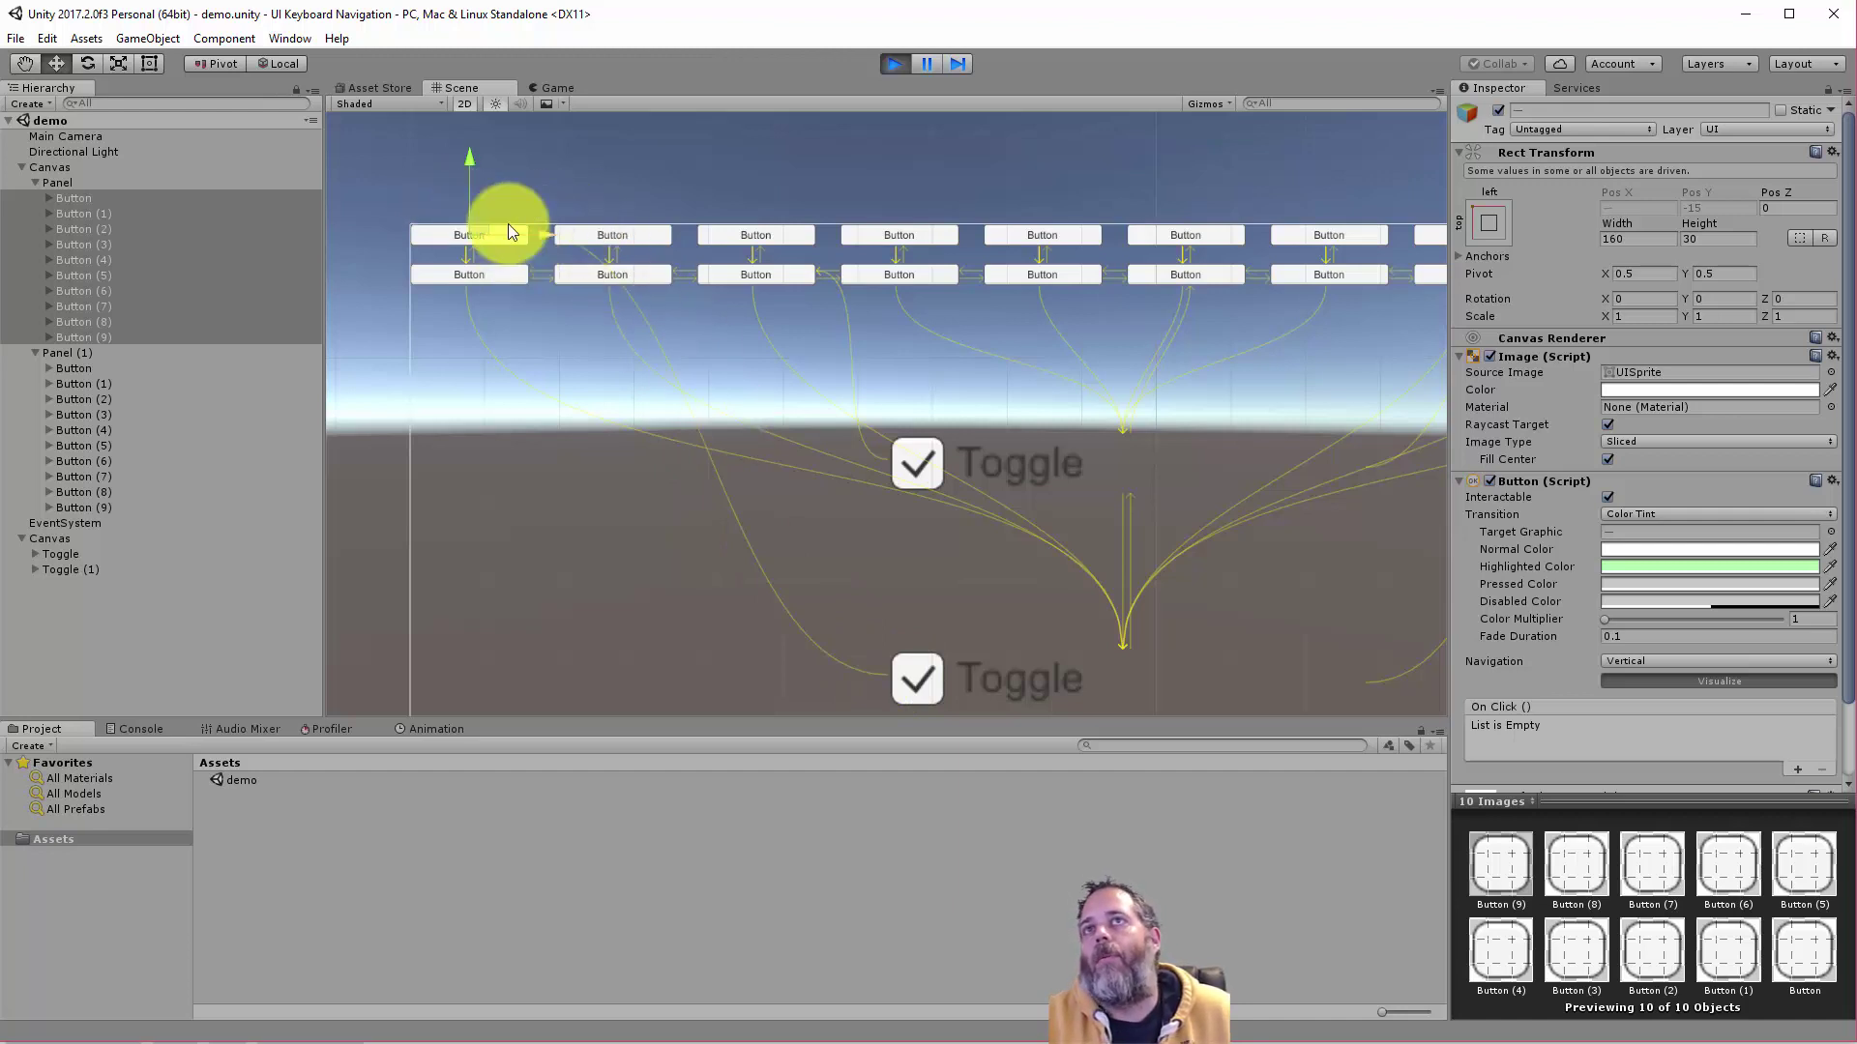
click(551, 87)
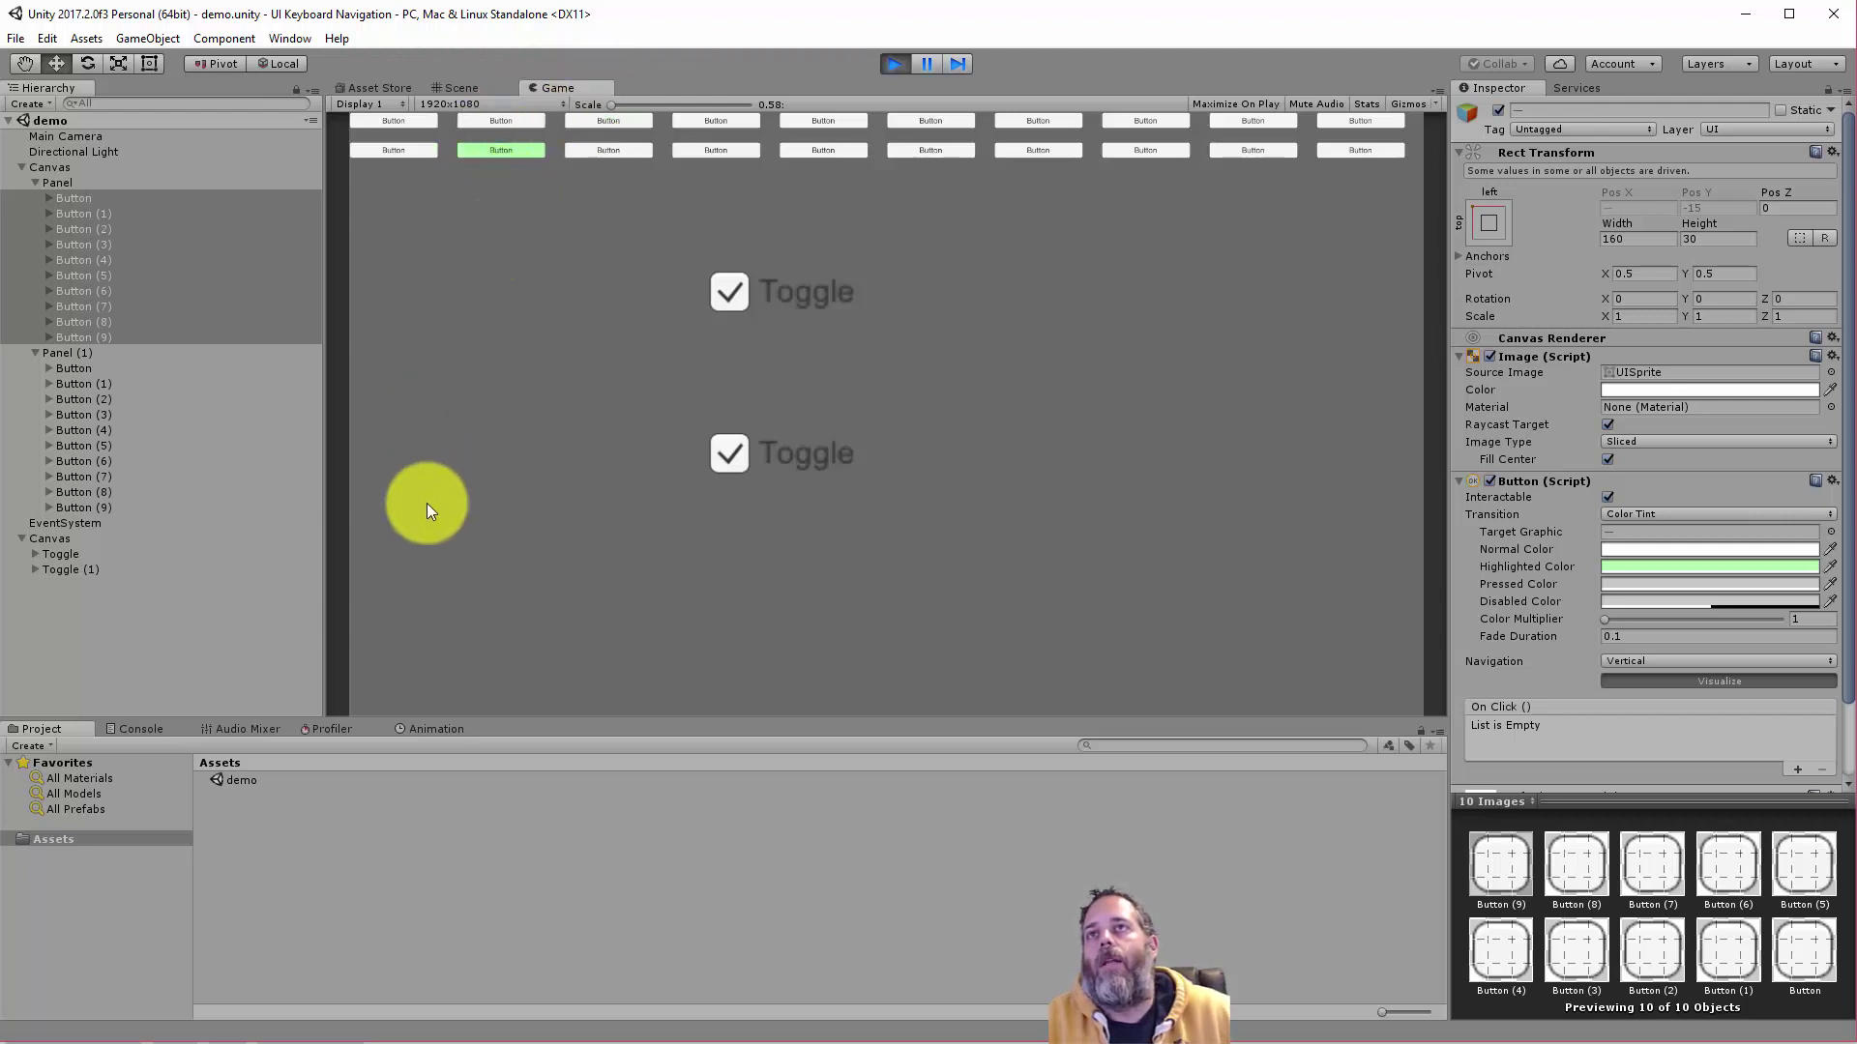
- Test Vertical navigation by arrowing up, down, left and right between the two button rows
key(Up)
key(Down)
key(Up)
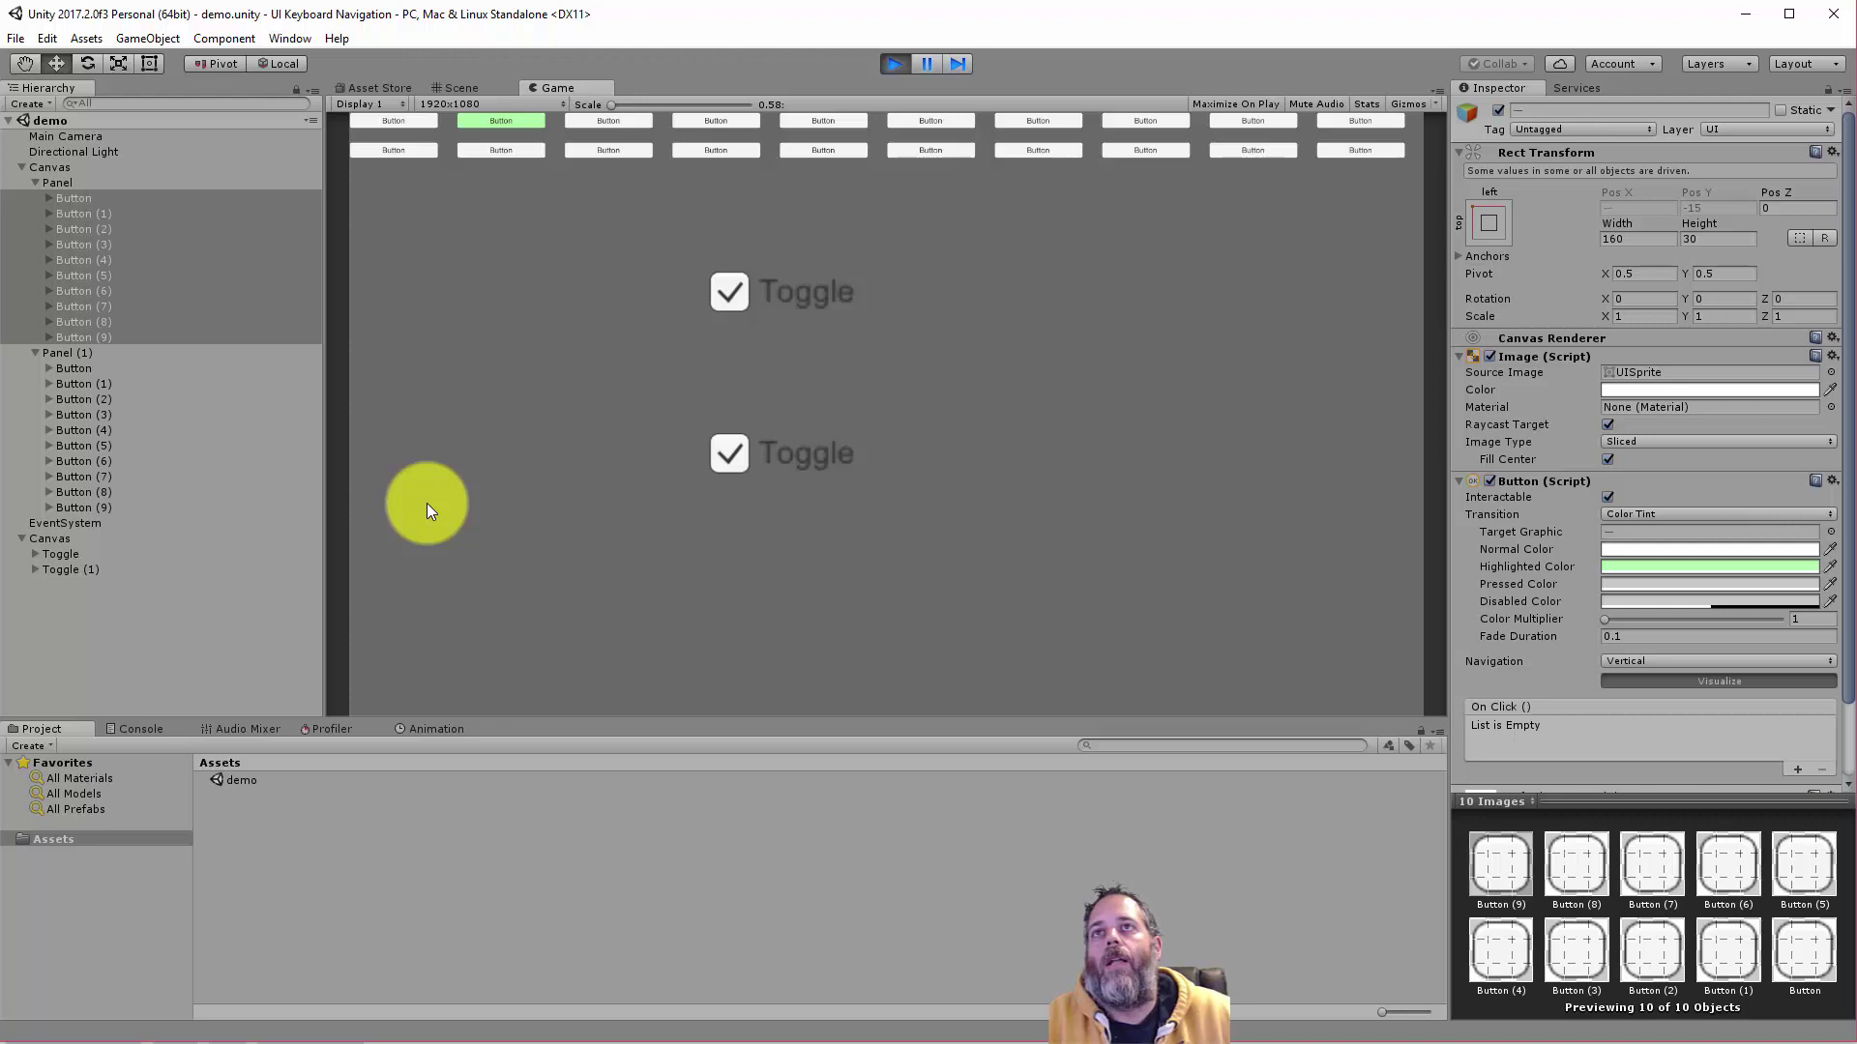
key(Down)
key(Right)
key(Right)
key(Right)
key(Right)
key(Right)
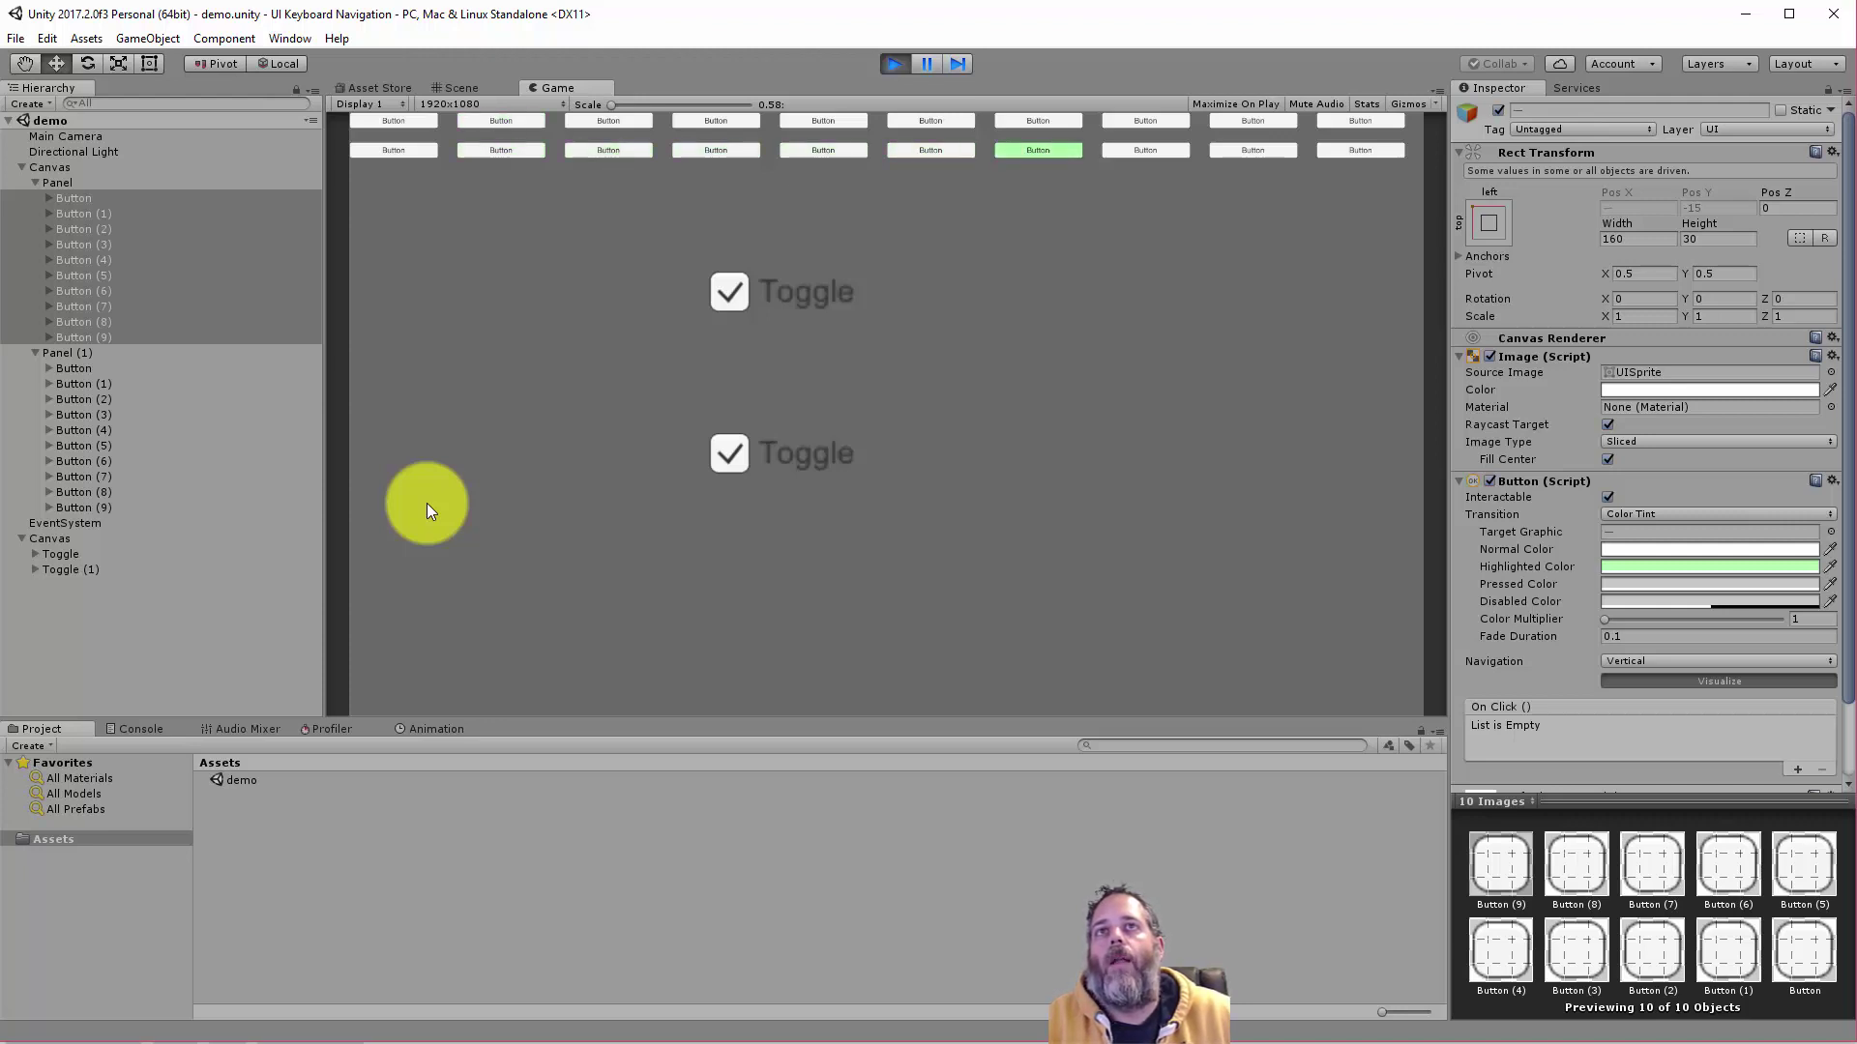
key(Up)
key(Down)
key(Left)
key(Up)
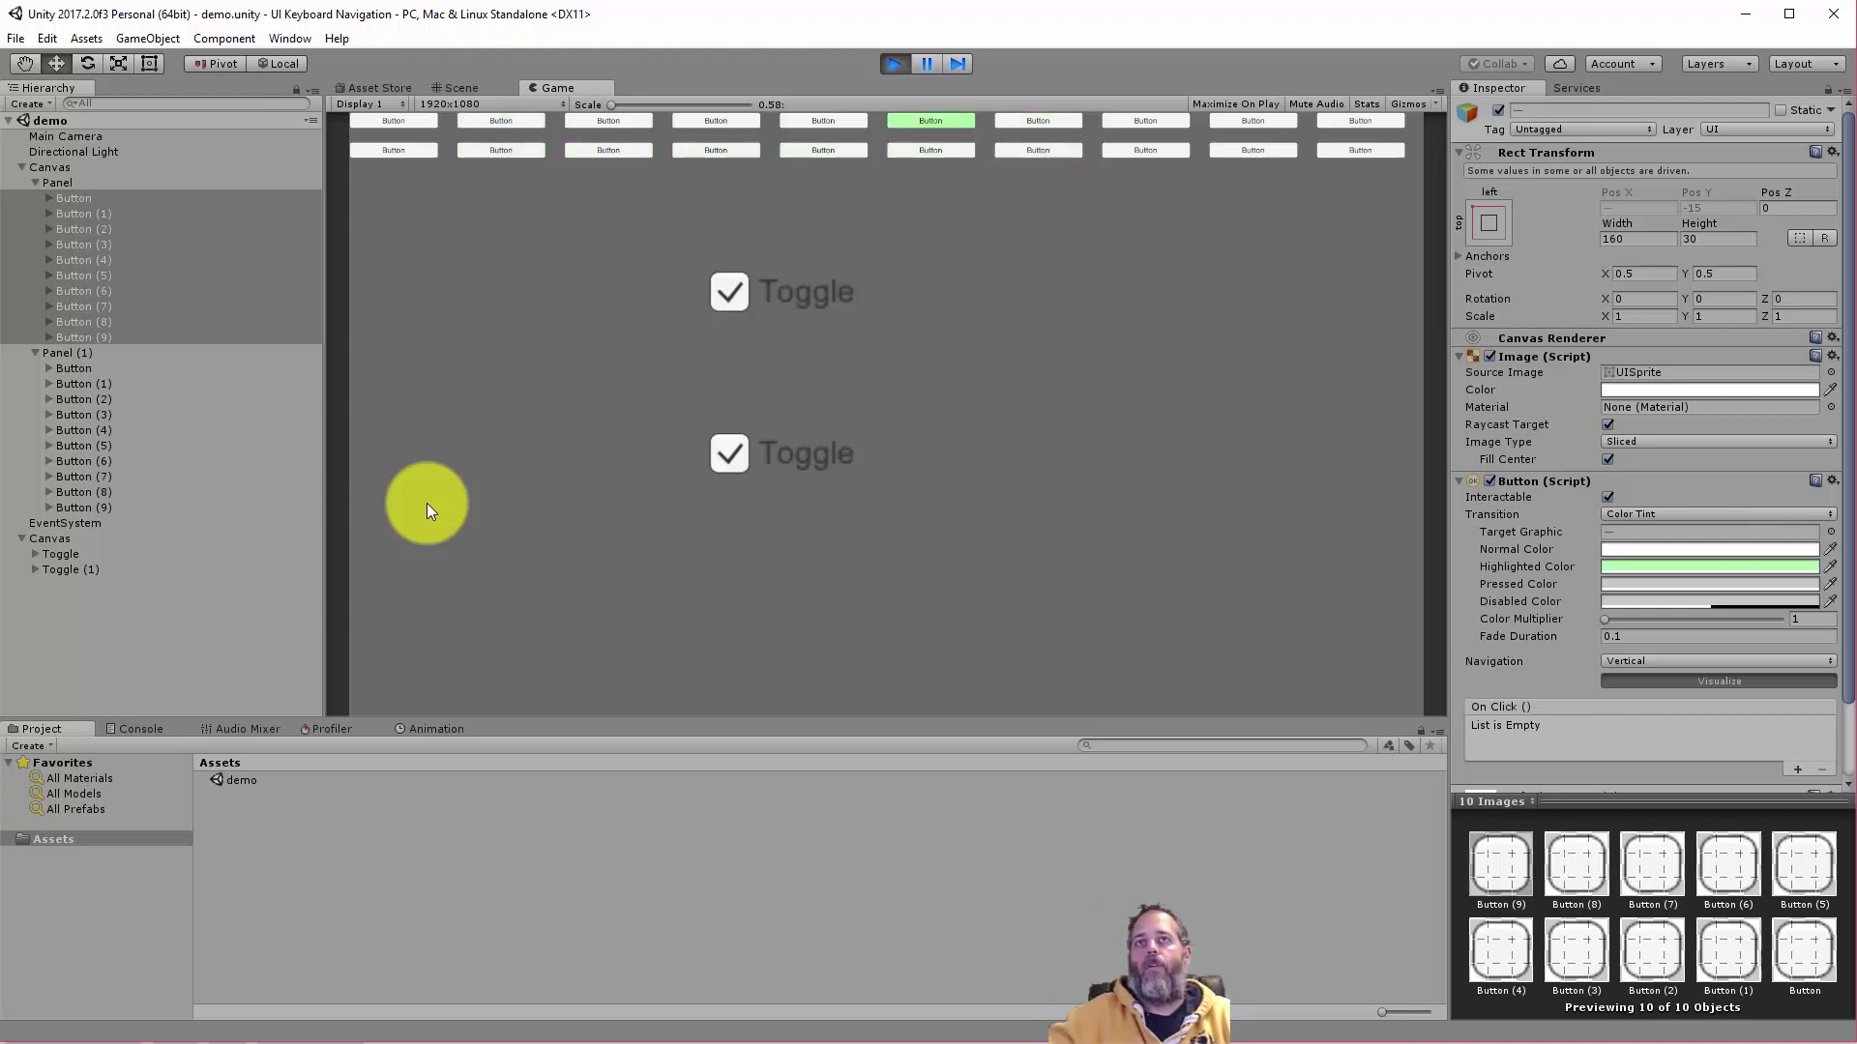
key(Down)
key(Right)
key(Left)
key(Up)
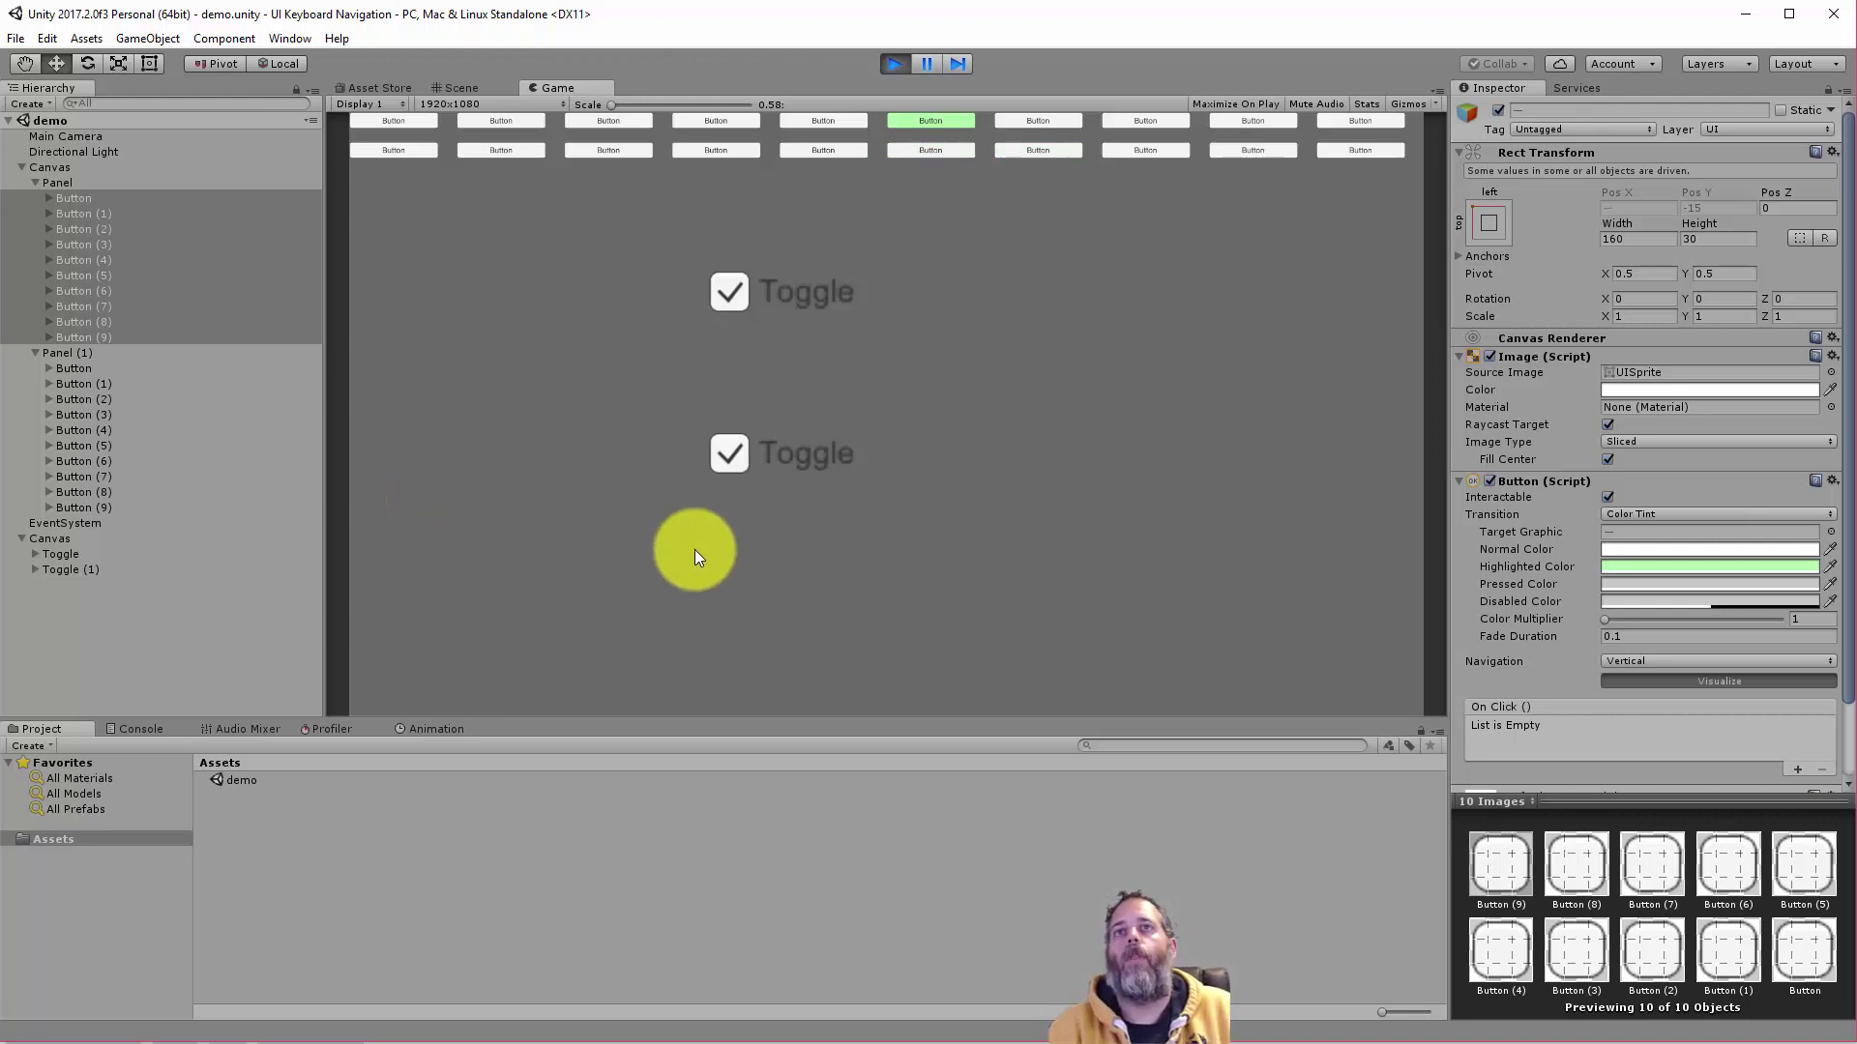
- Move focus from the top-row sixth button down through the first and second Toggle
key(Down)
key(Down)
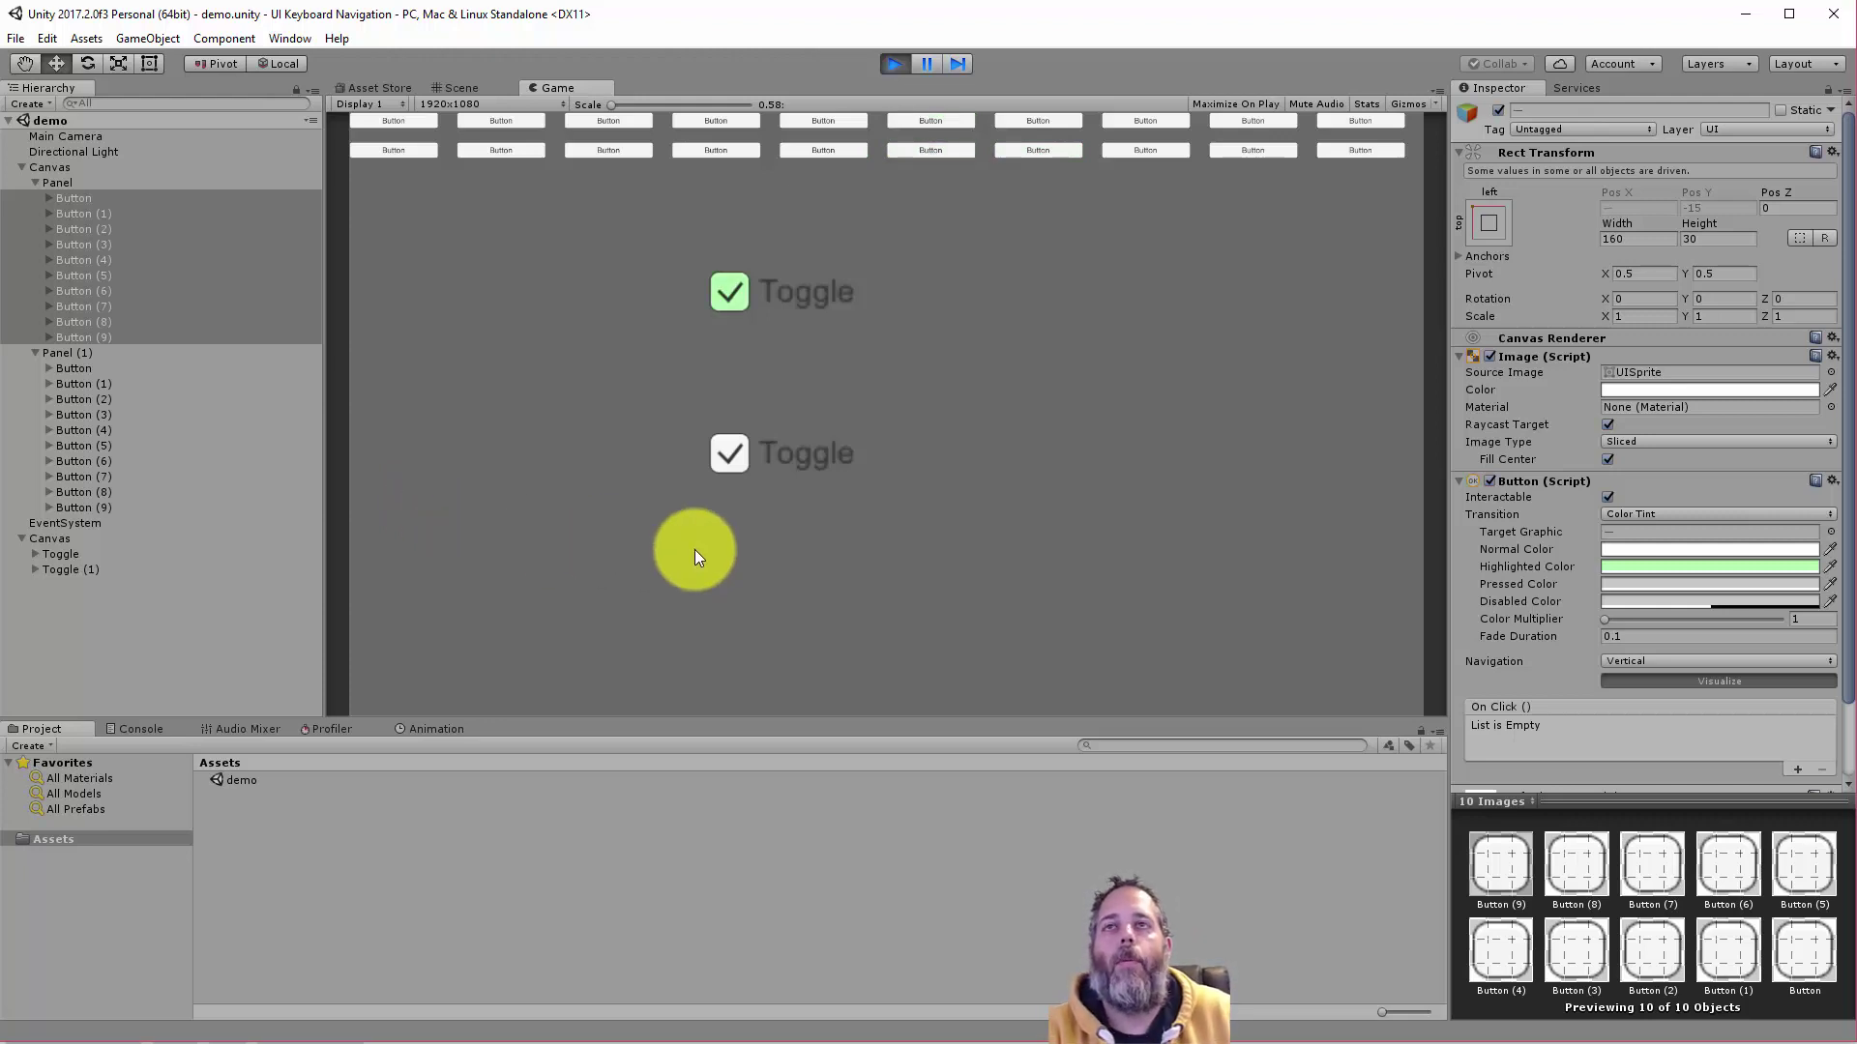
key(Up)
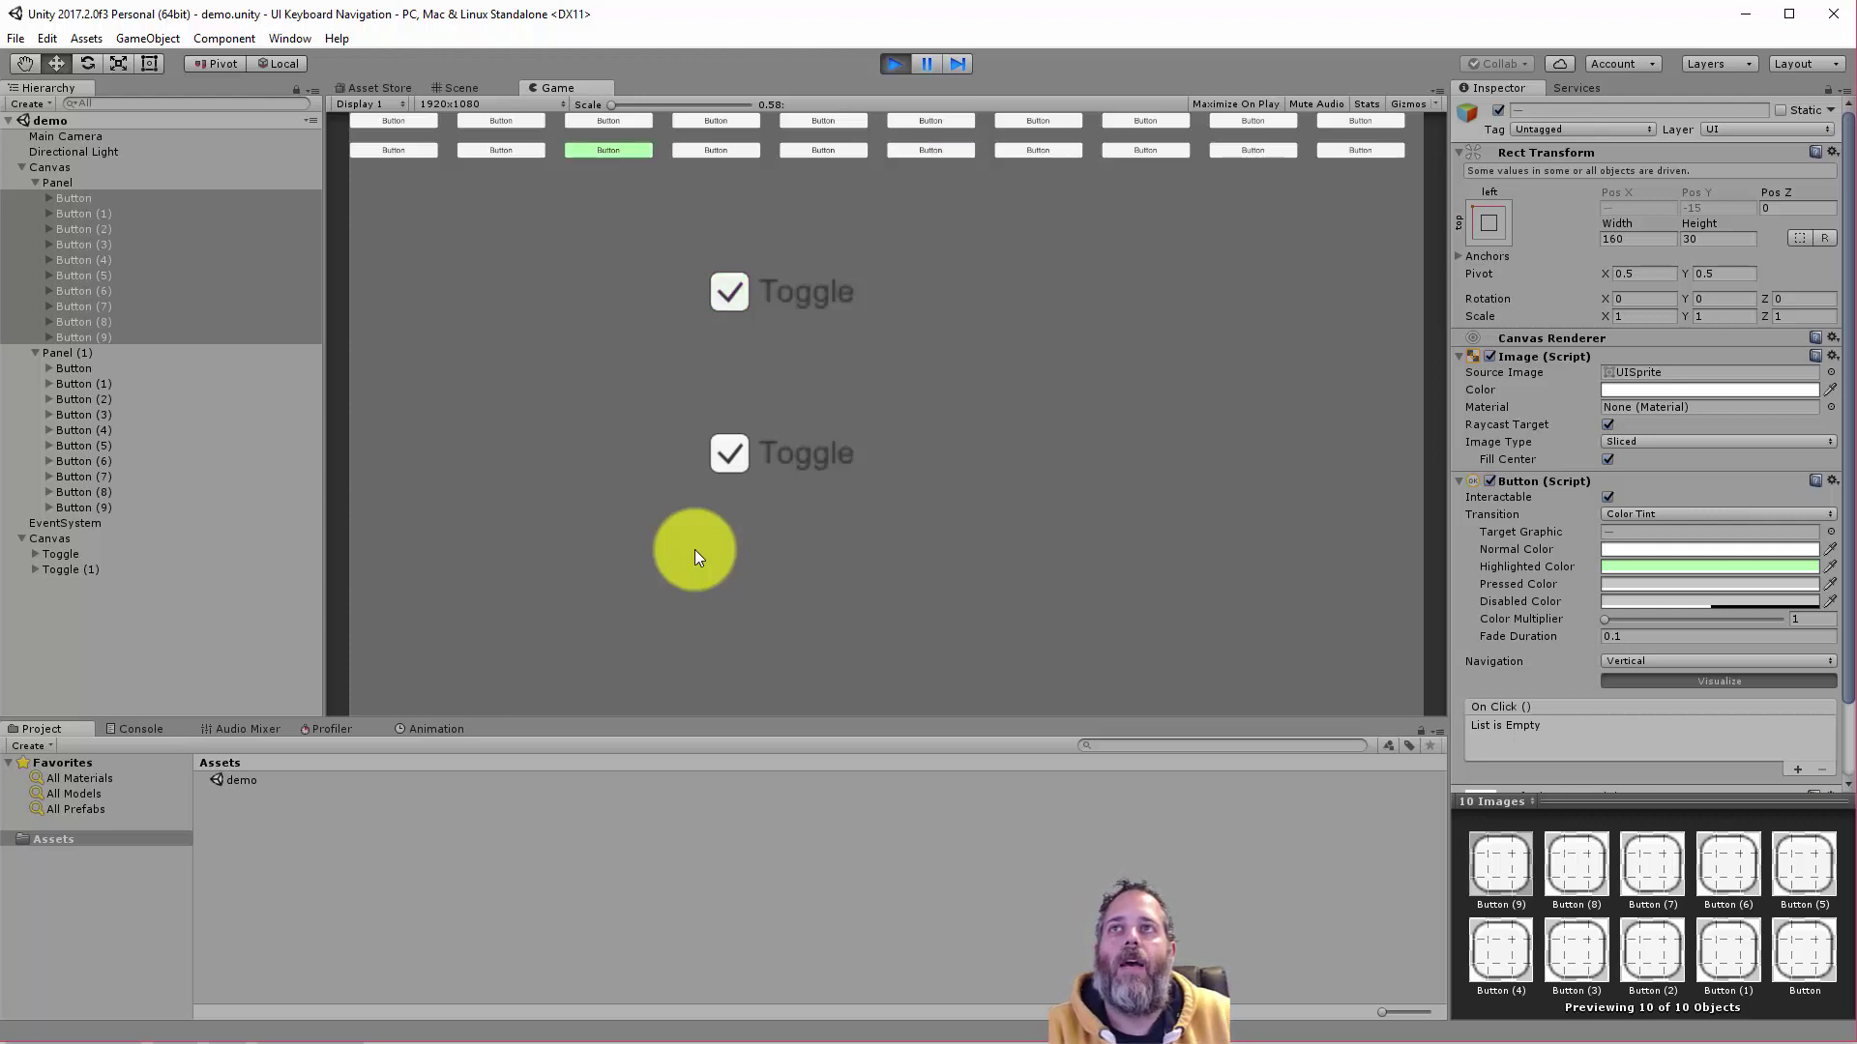
key(Down)
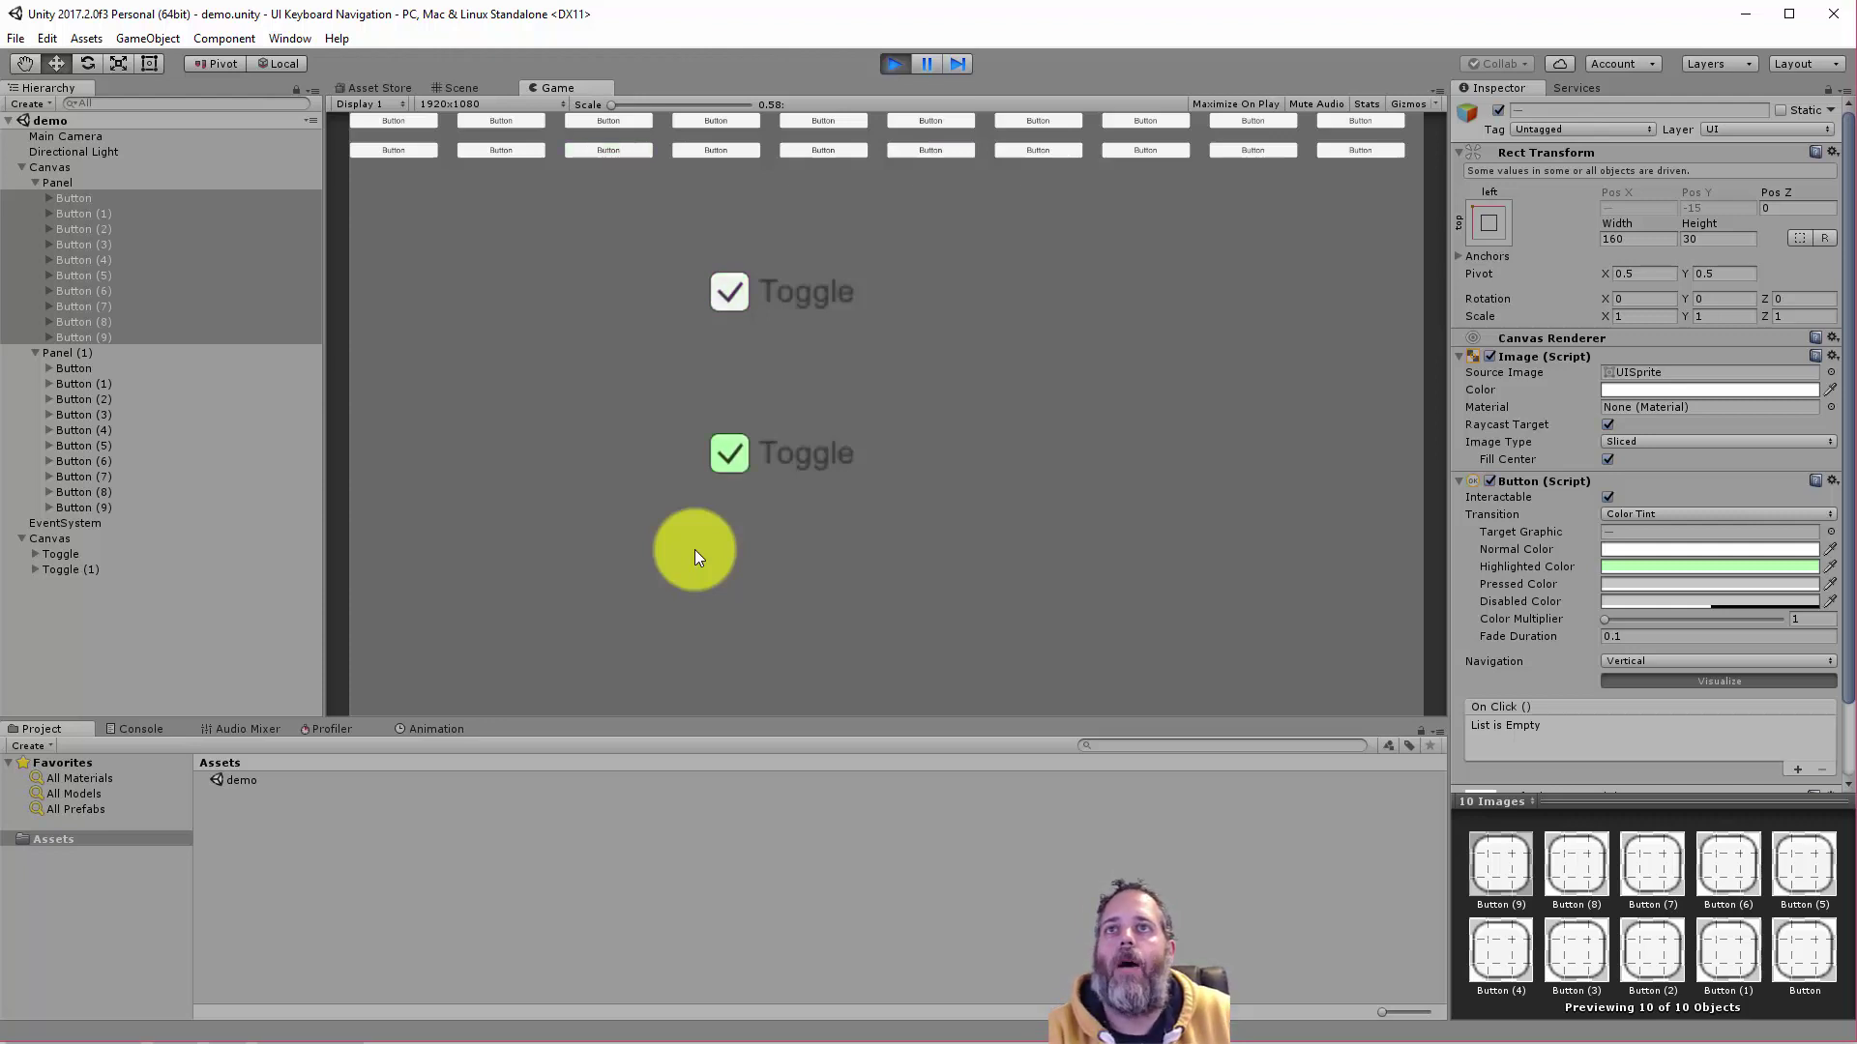
key(Up)
key(Up)
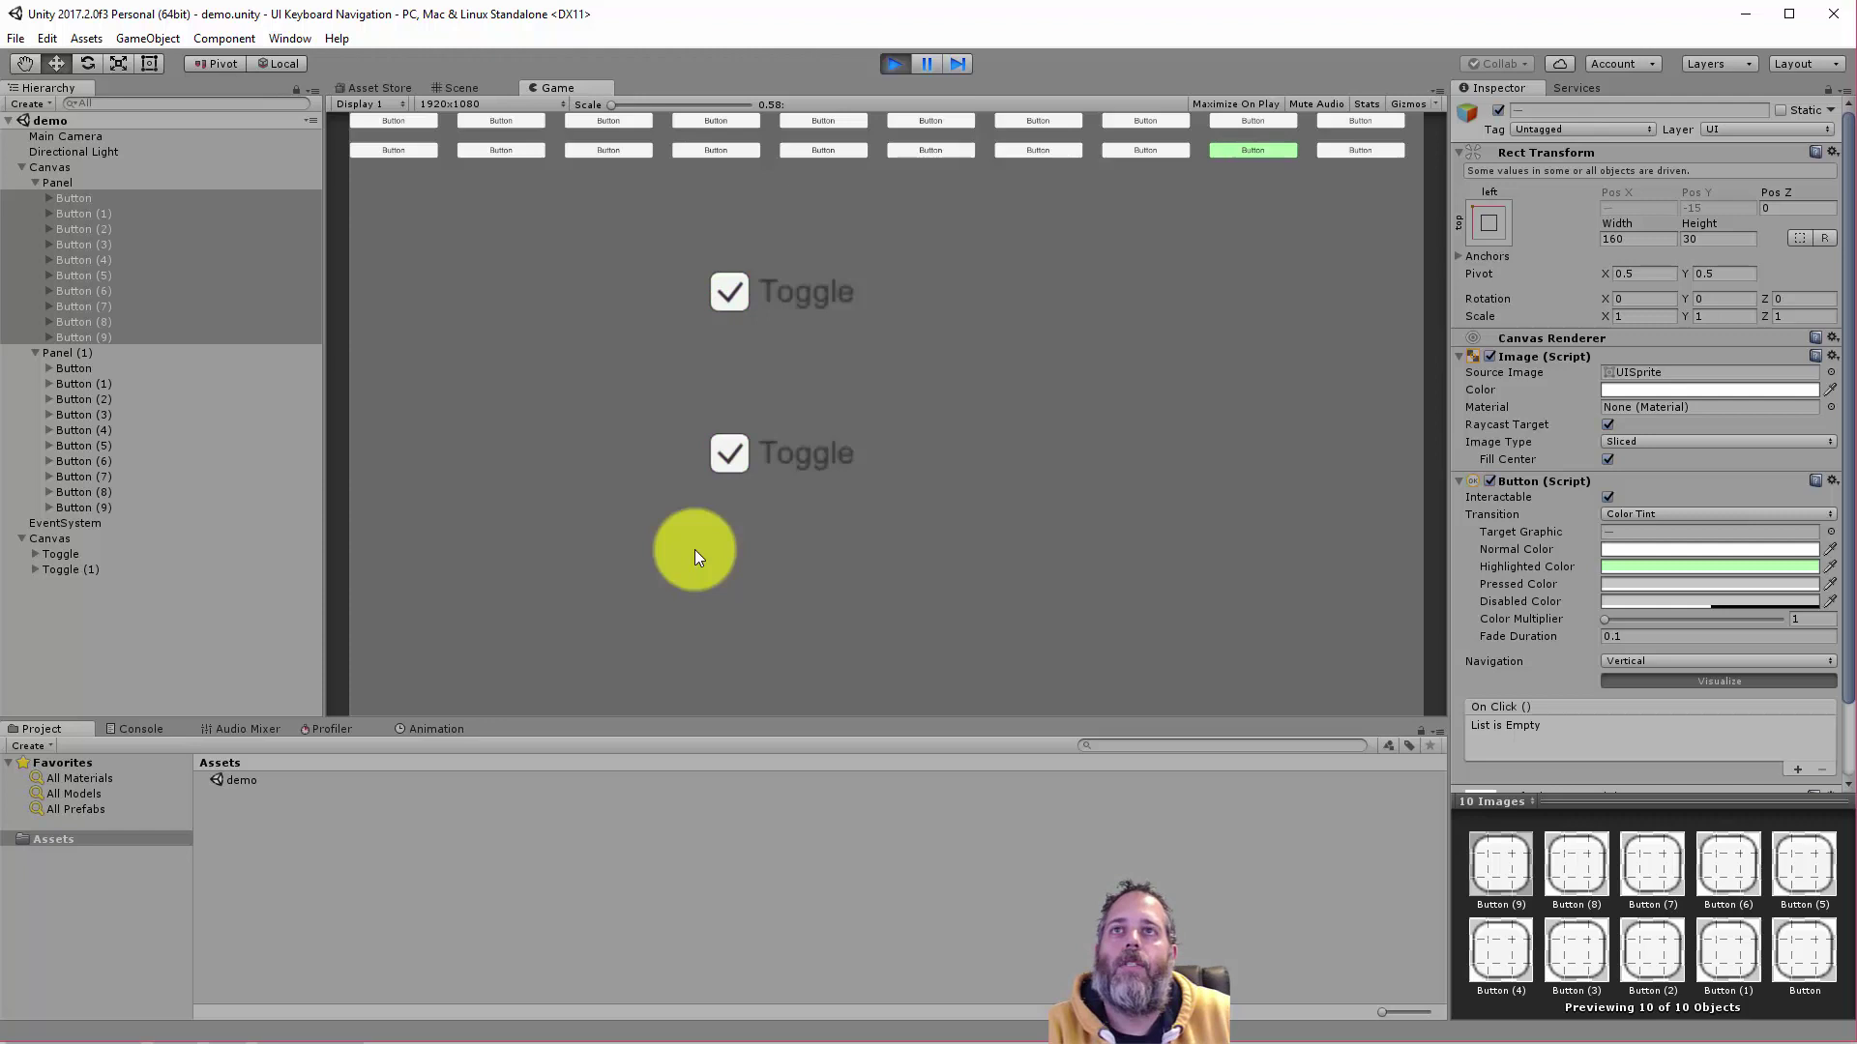
key(Down)
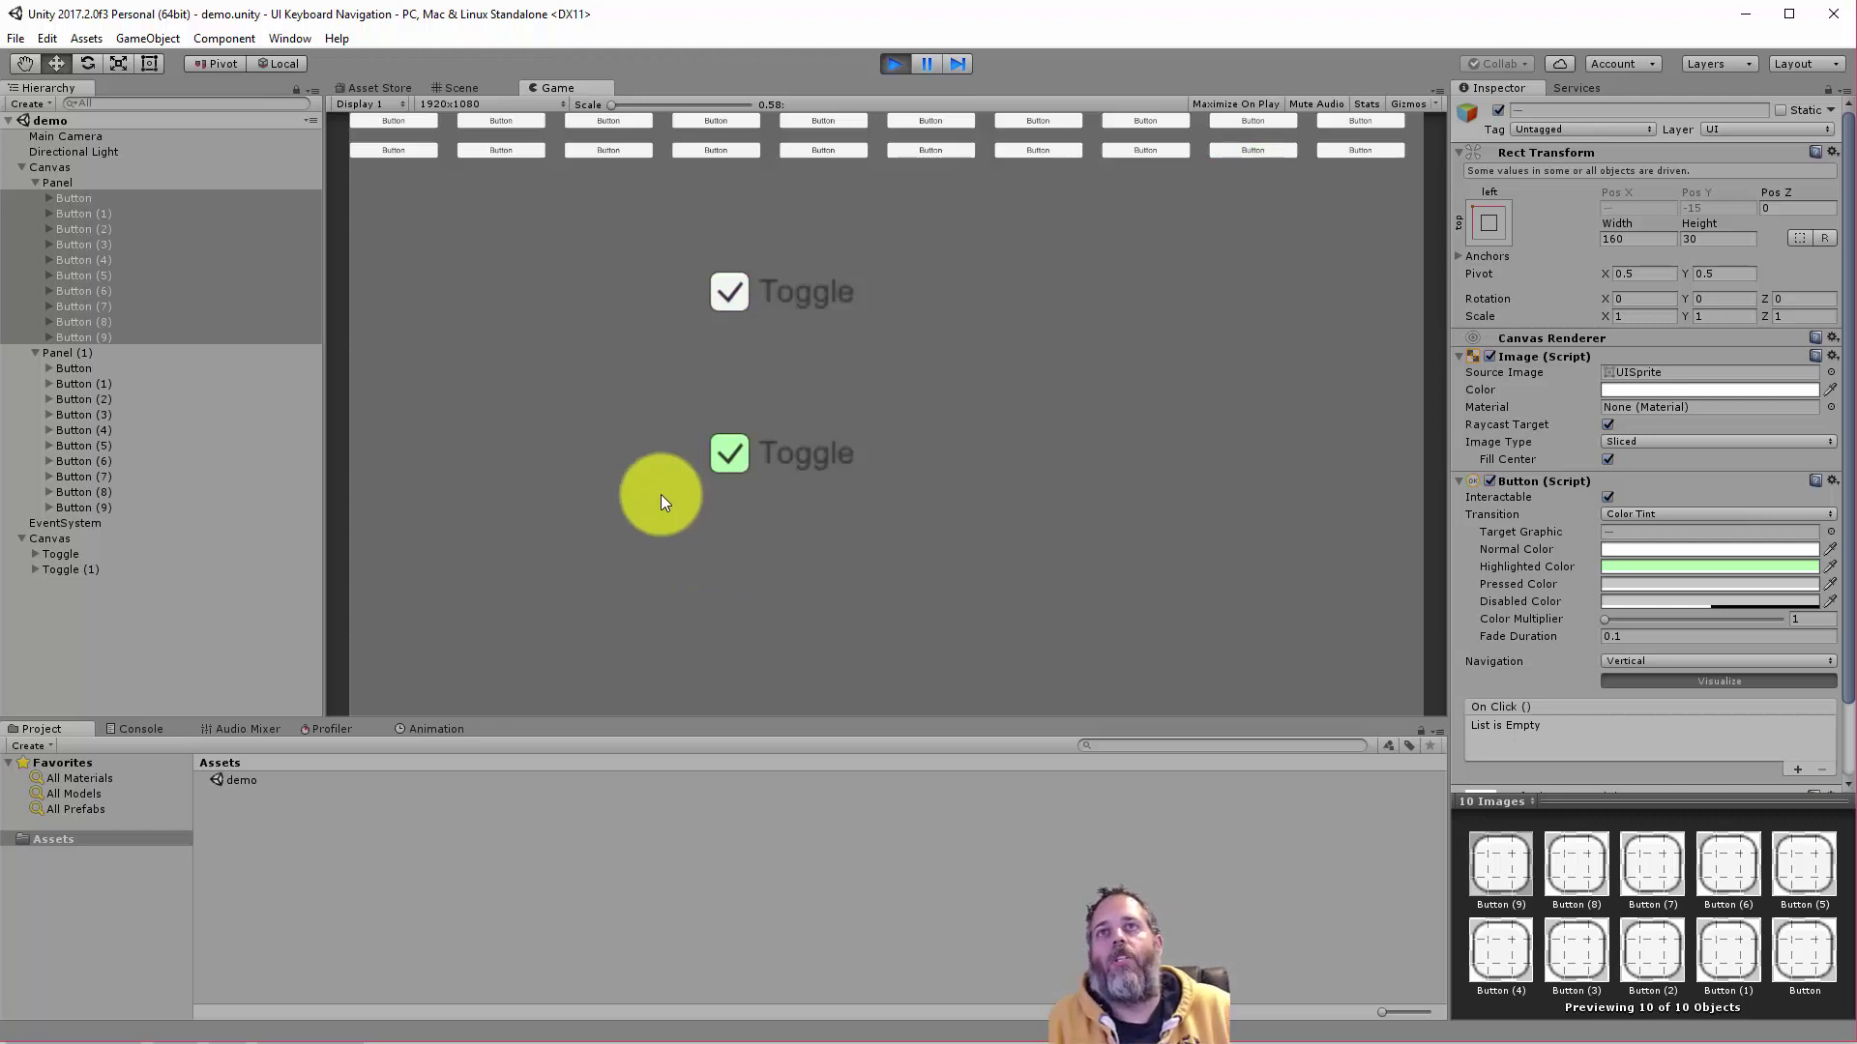
- Keep Toggle (1) on Explicit navigation and inspect its Up, Left and Right targets
click(460, 89)
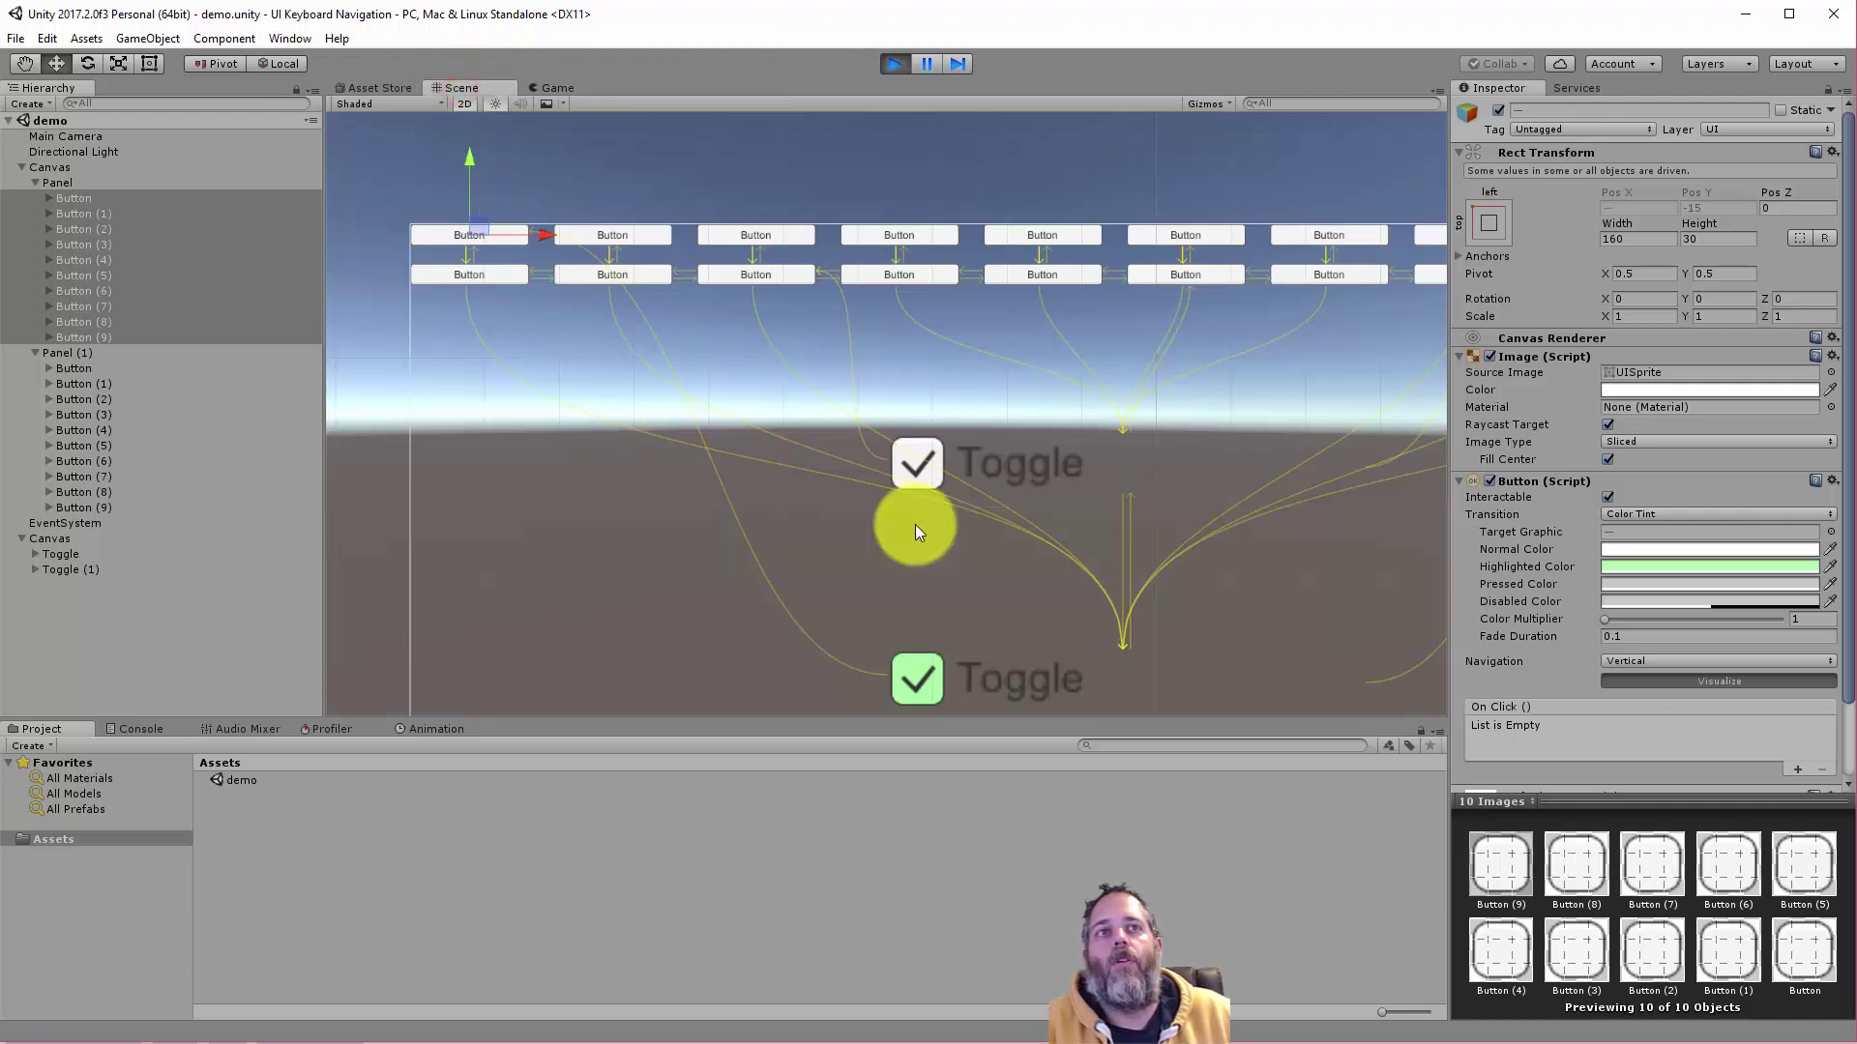
click(121, 569)
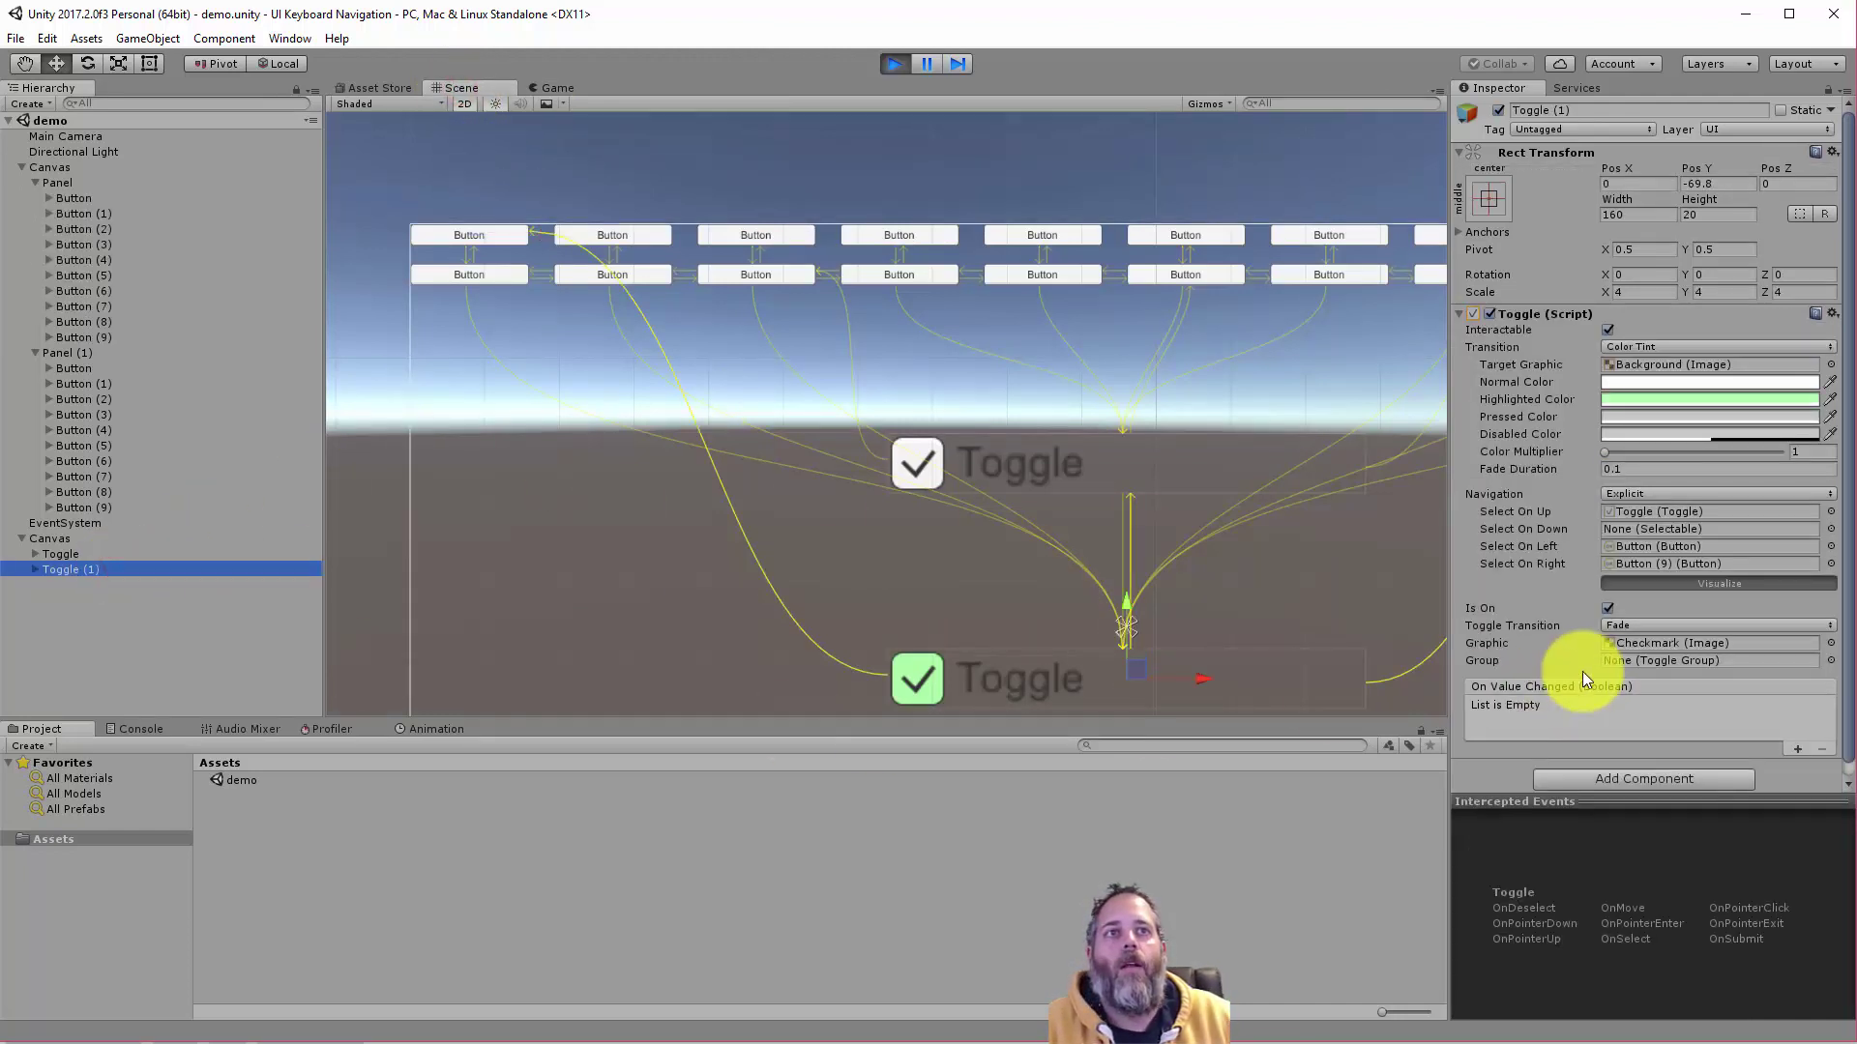
click(1650, 495)
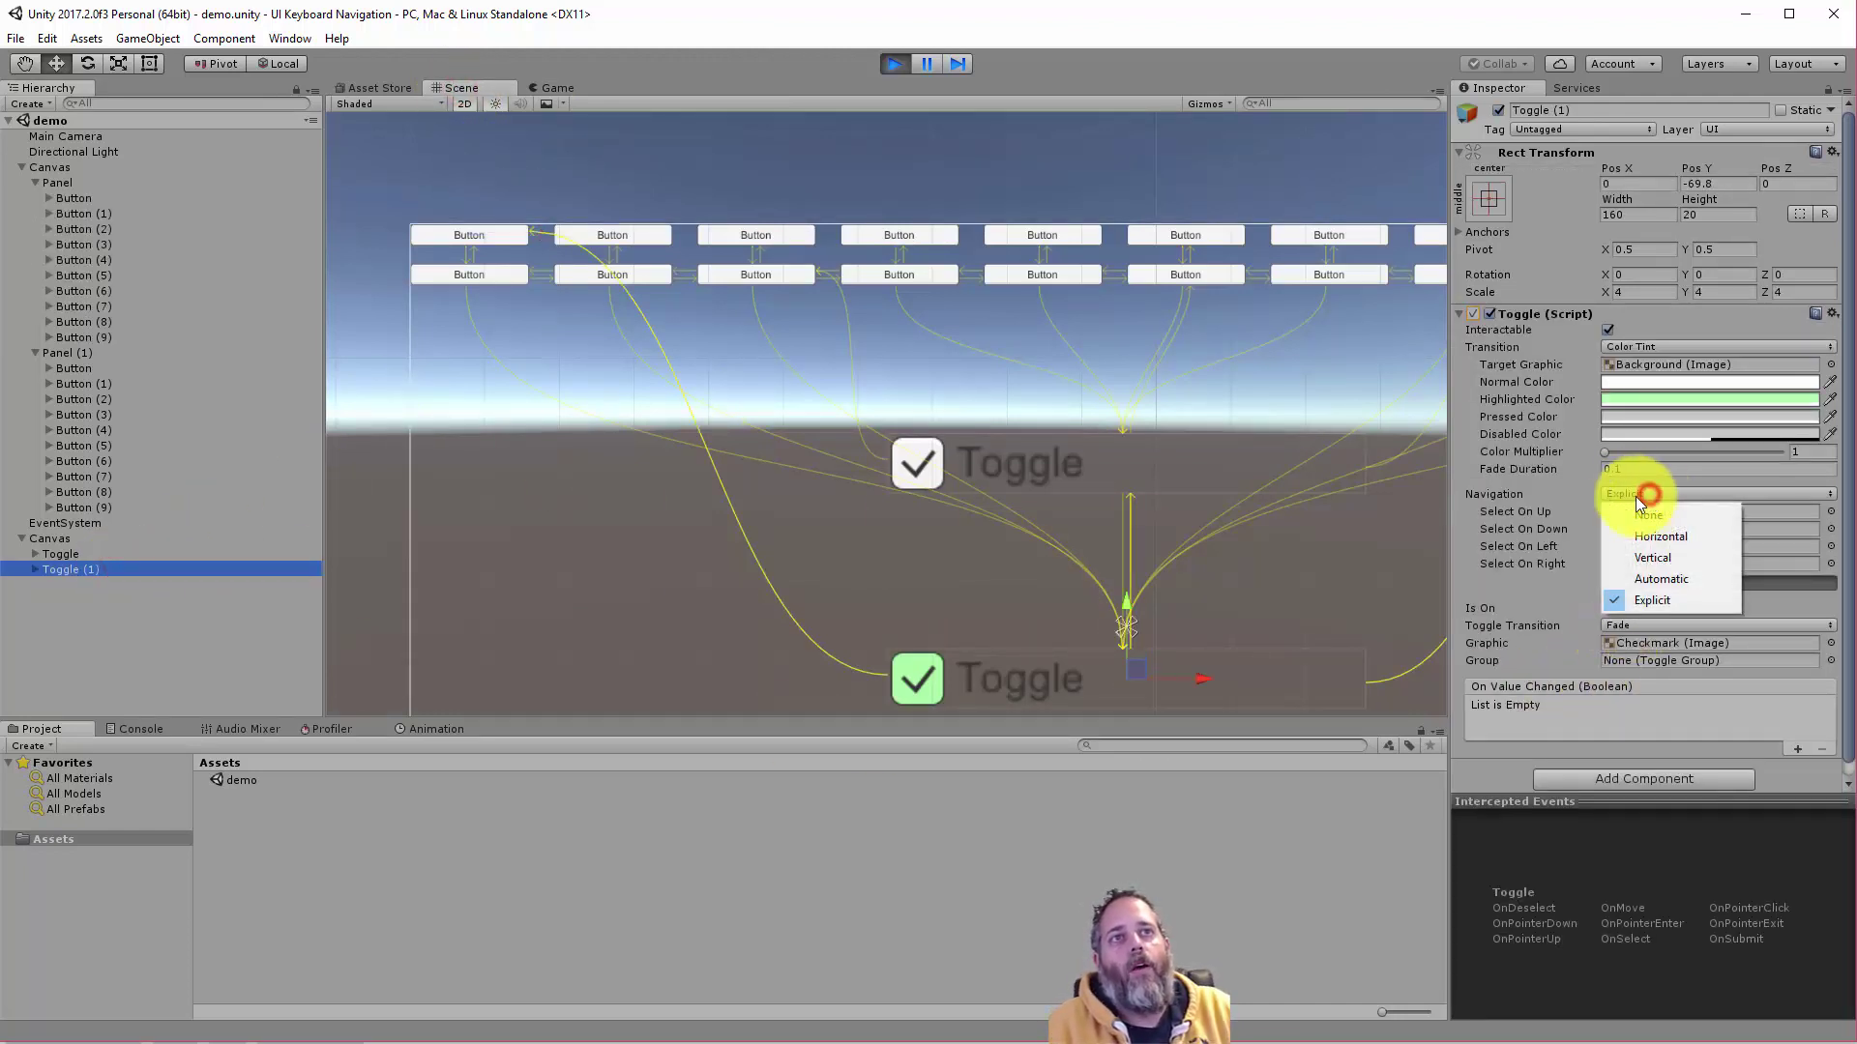
click(1543, 580)
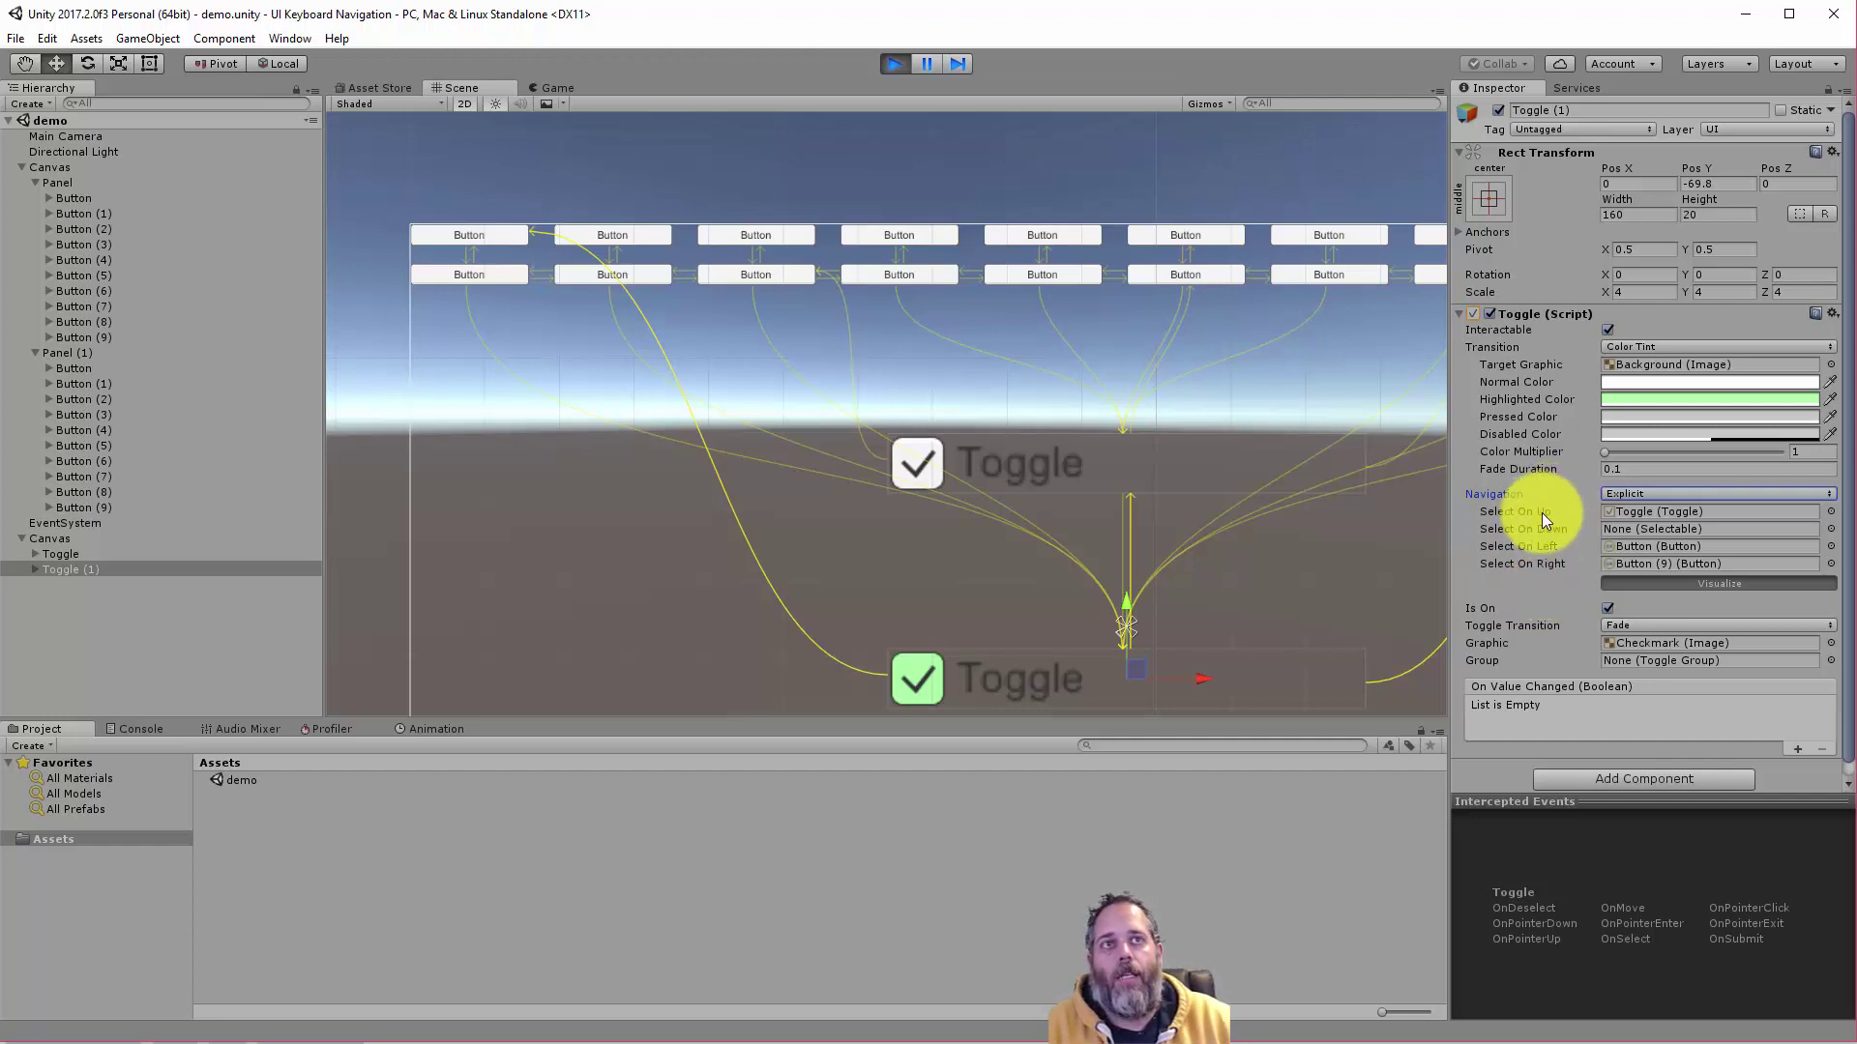
click(1623, 512)
click(1685, 546)
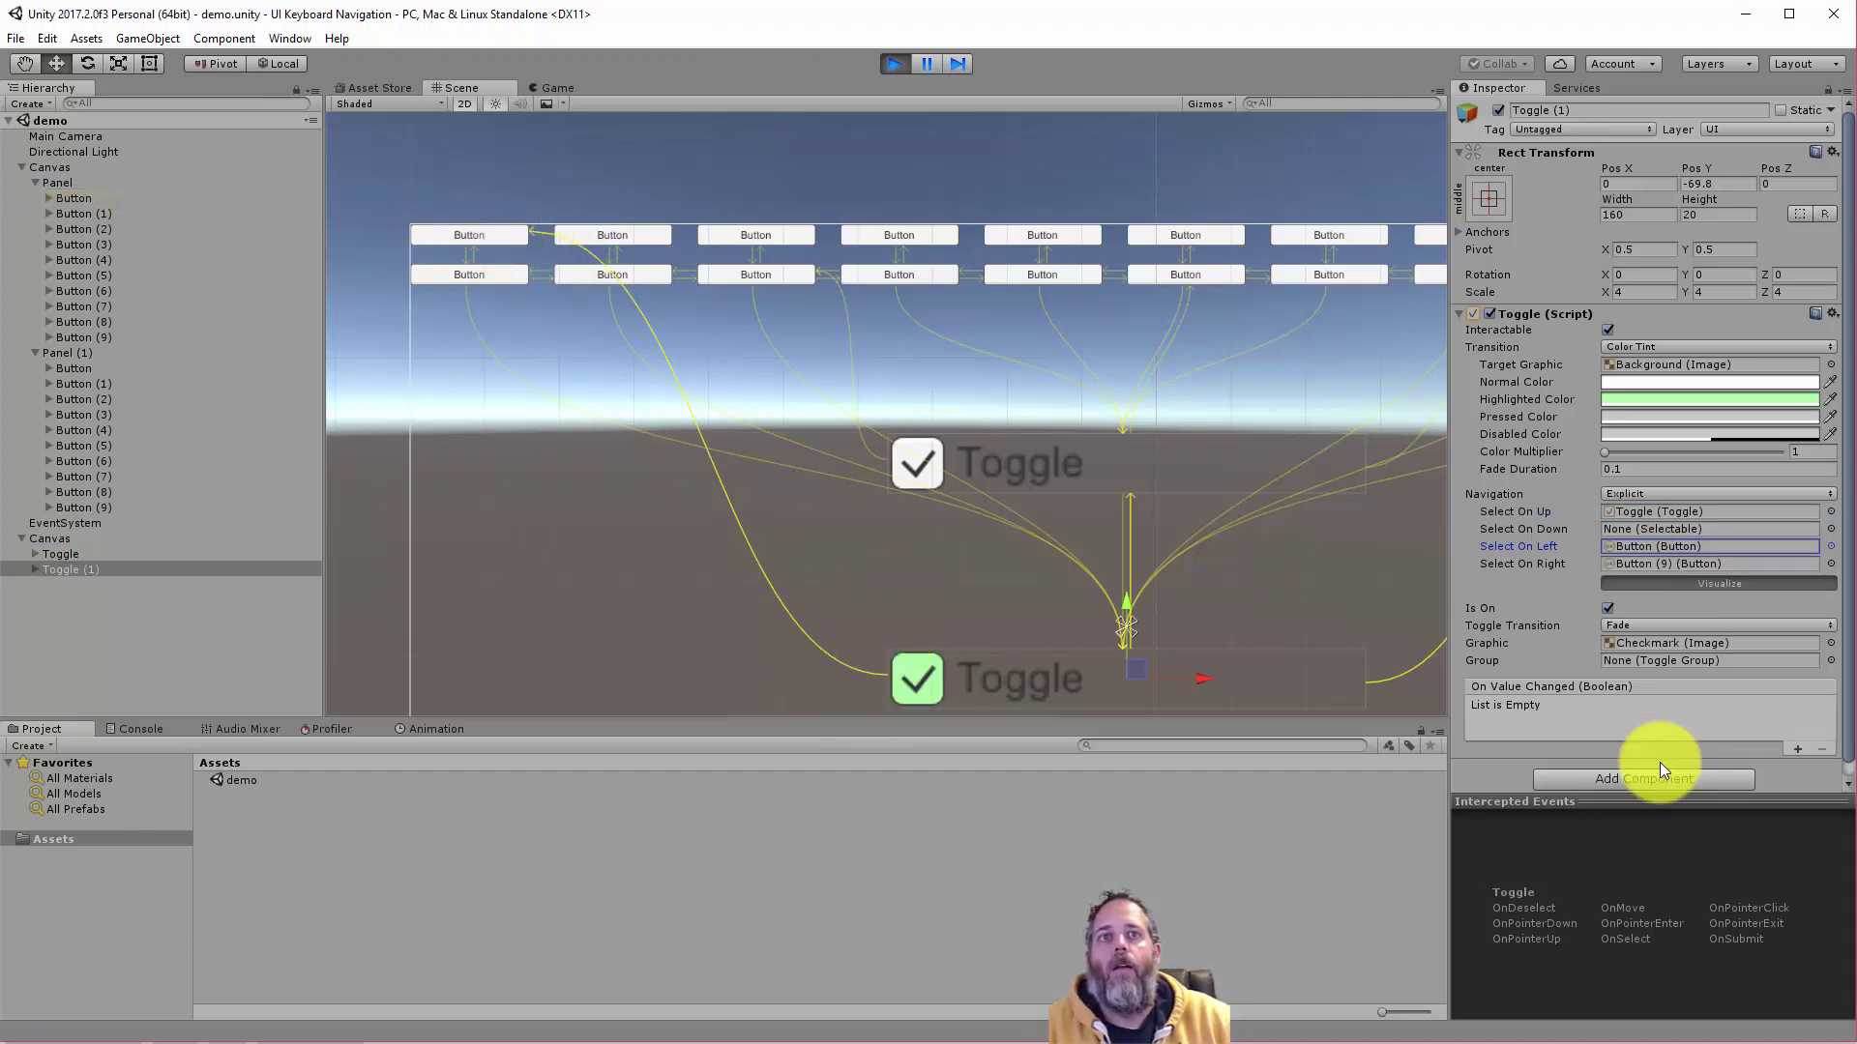
click(1675, 563)
- Check Button (9)'s link in the scene, then press Left in-game to jump to the first button
middle_drag(1317, 534, 1082, 460)
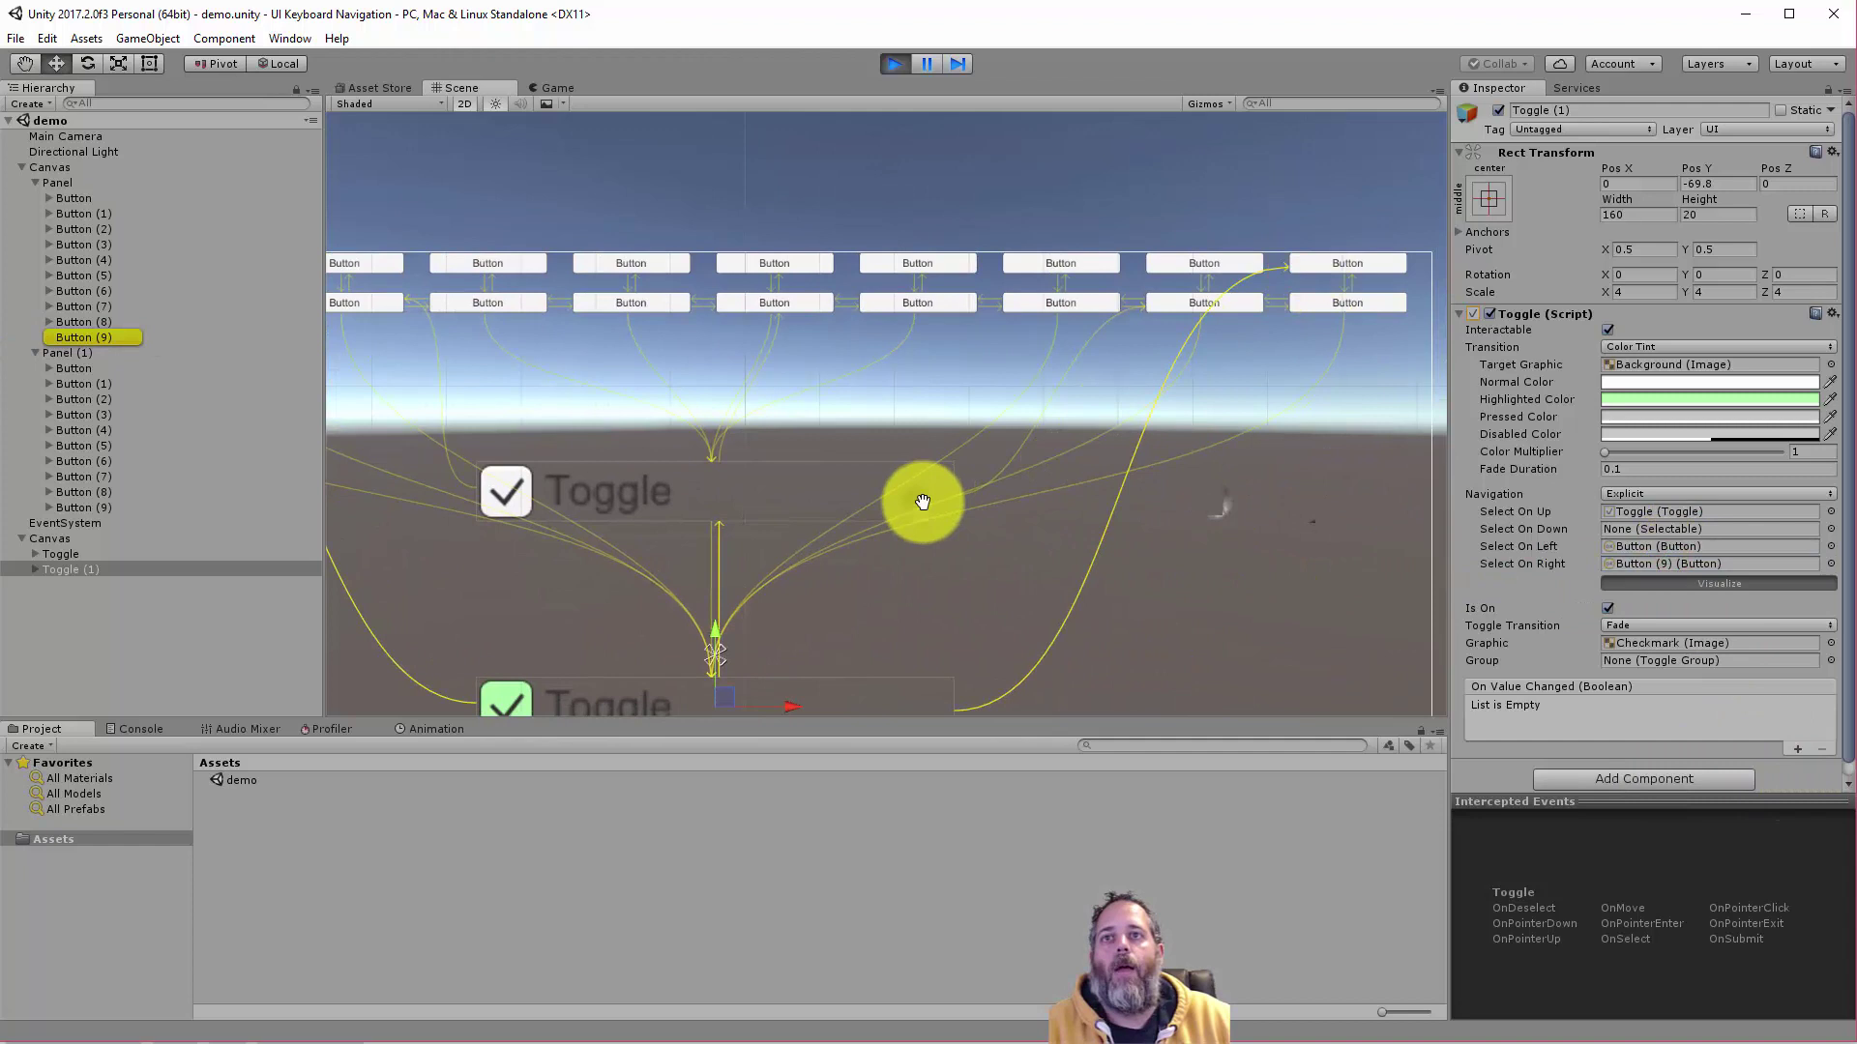
middle_drag(920, 503, 998, 412)
click(562, 87)
click(763, 365)
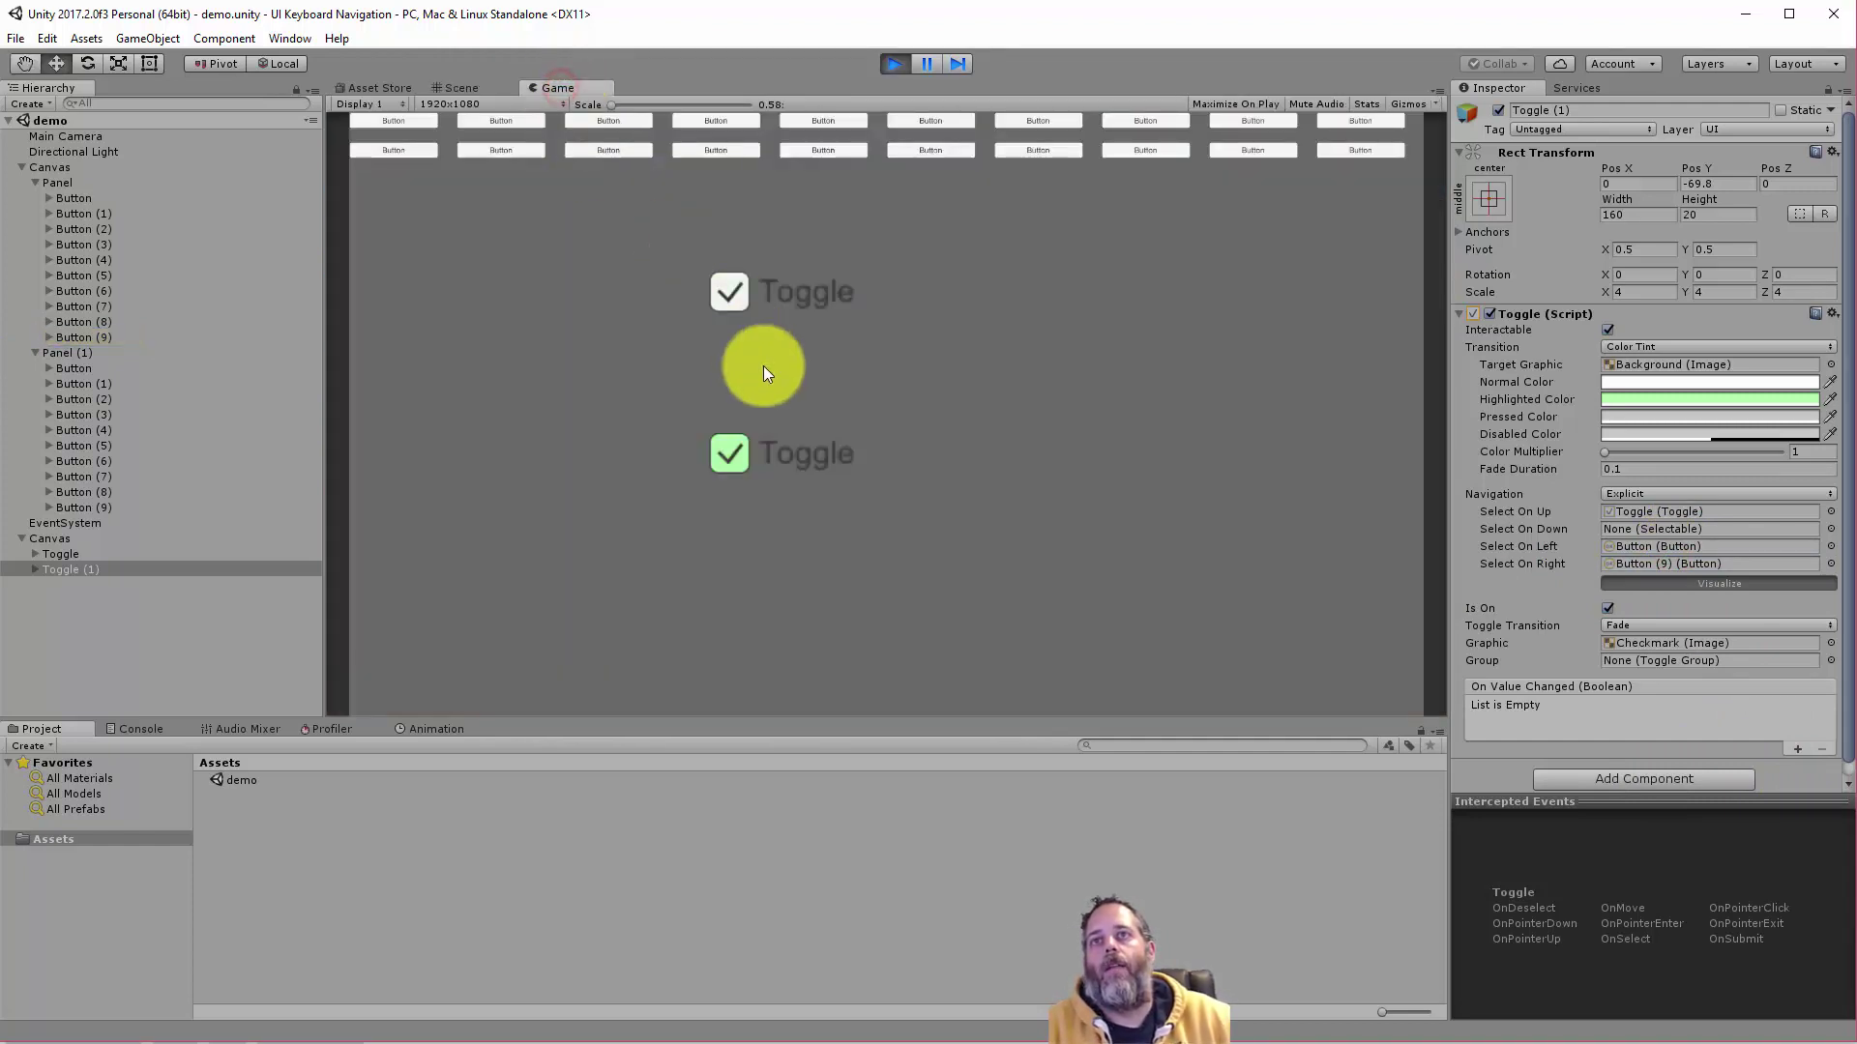
key(Left)
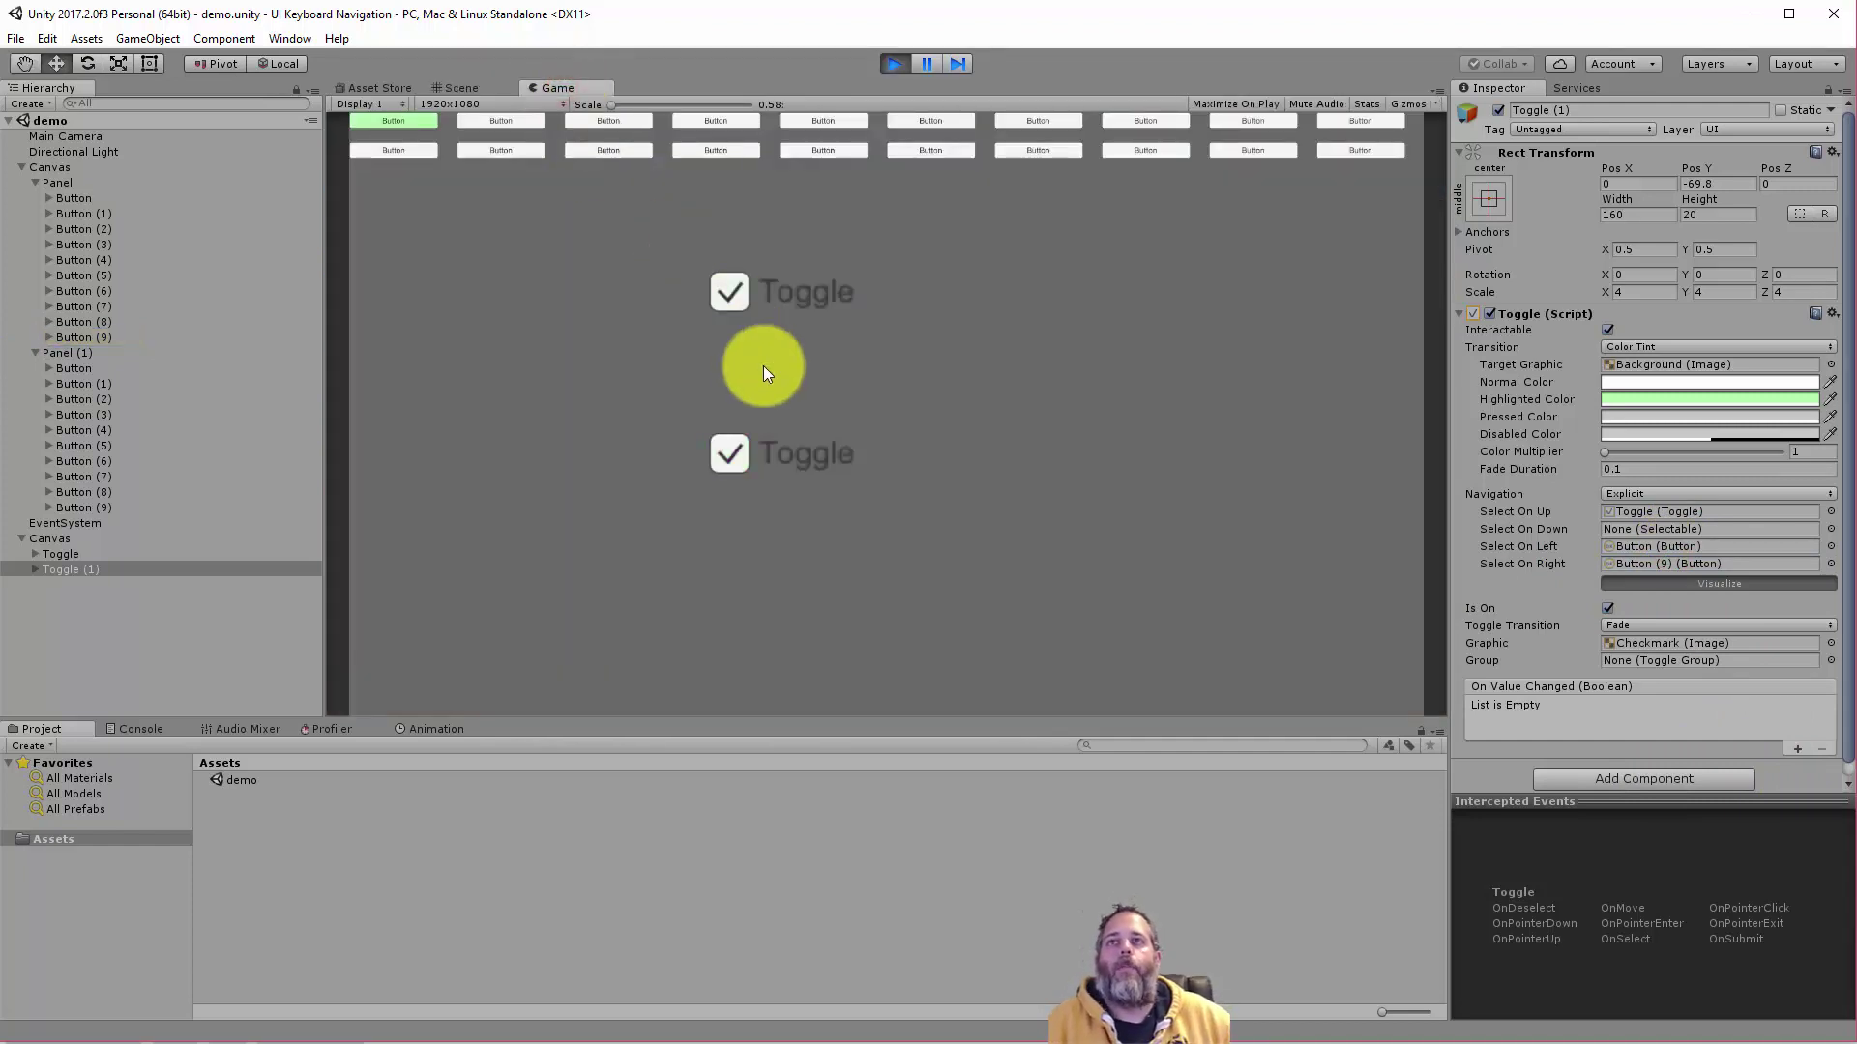